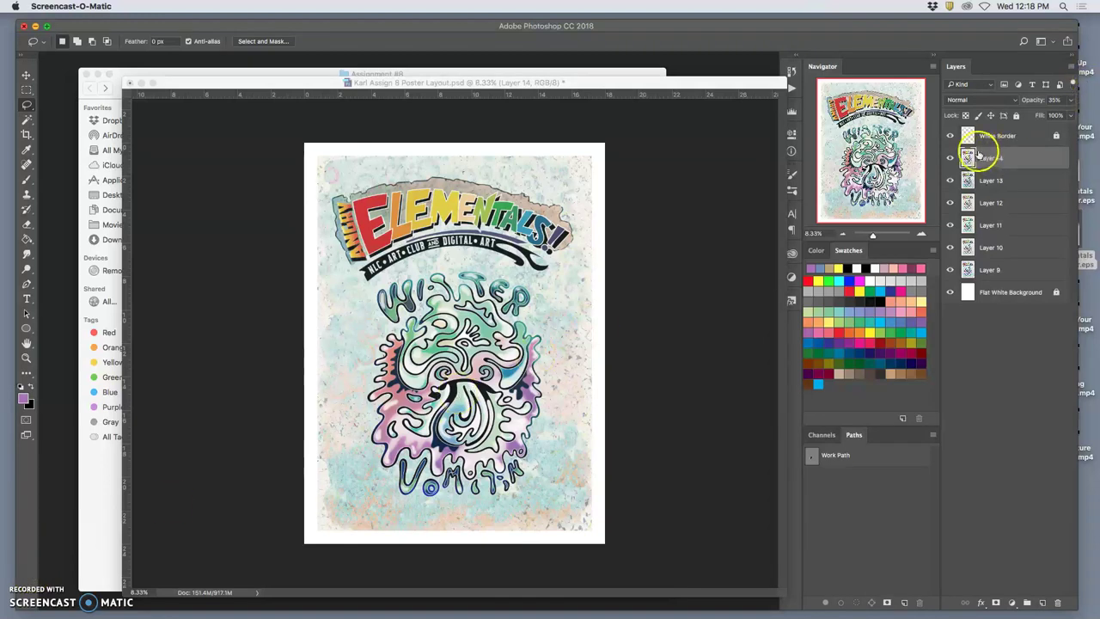
Bring Photoshop forward and dock the Water poster document as a tab
left_click(971, 159)
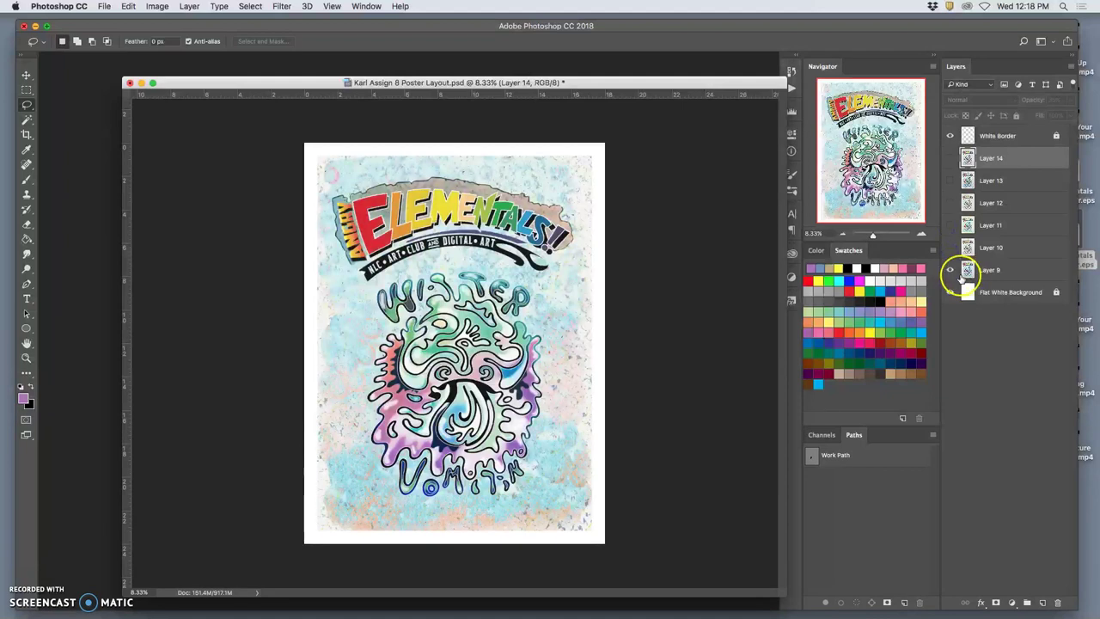
left_click(950, 270)
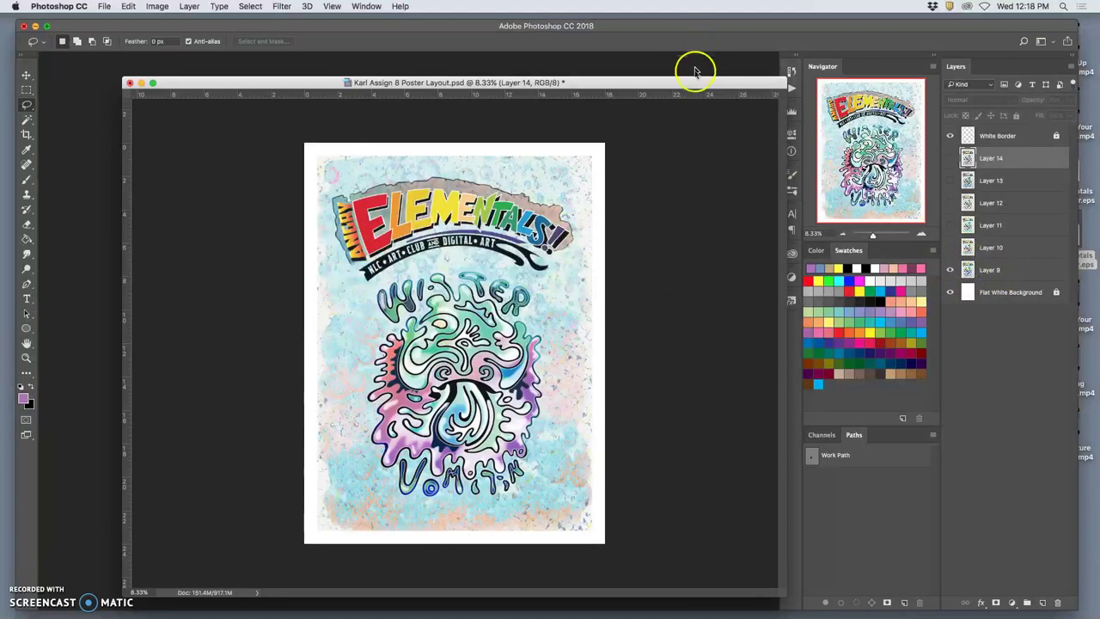
left_click_drag(696, 81, 660, 62)
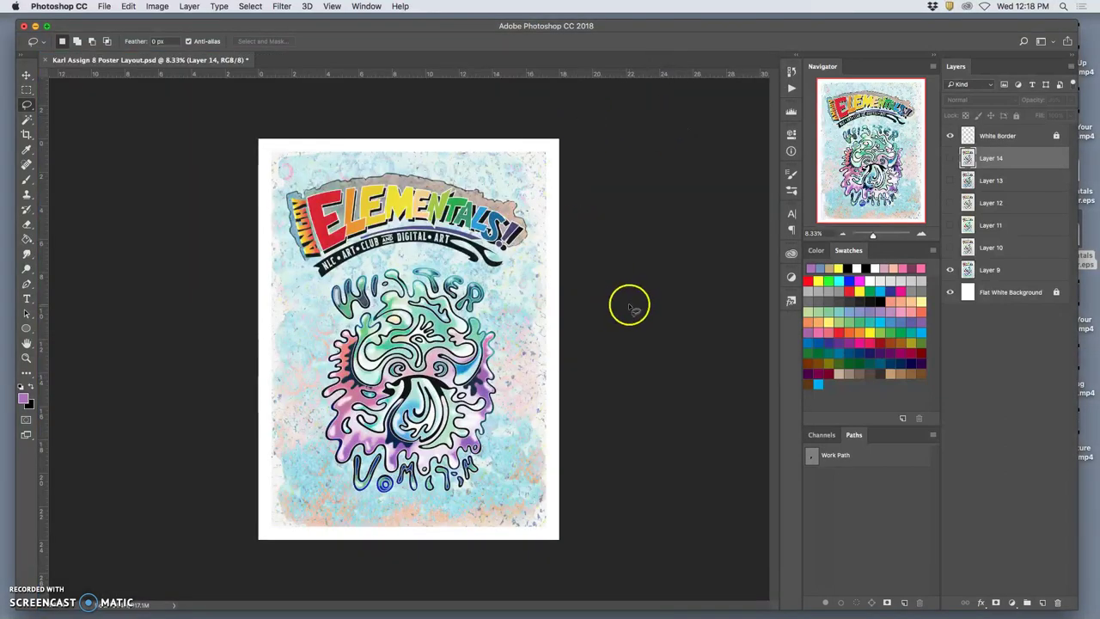
Make Layers 10, 11 and 14 visible again
left_click(630, 306)
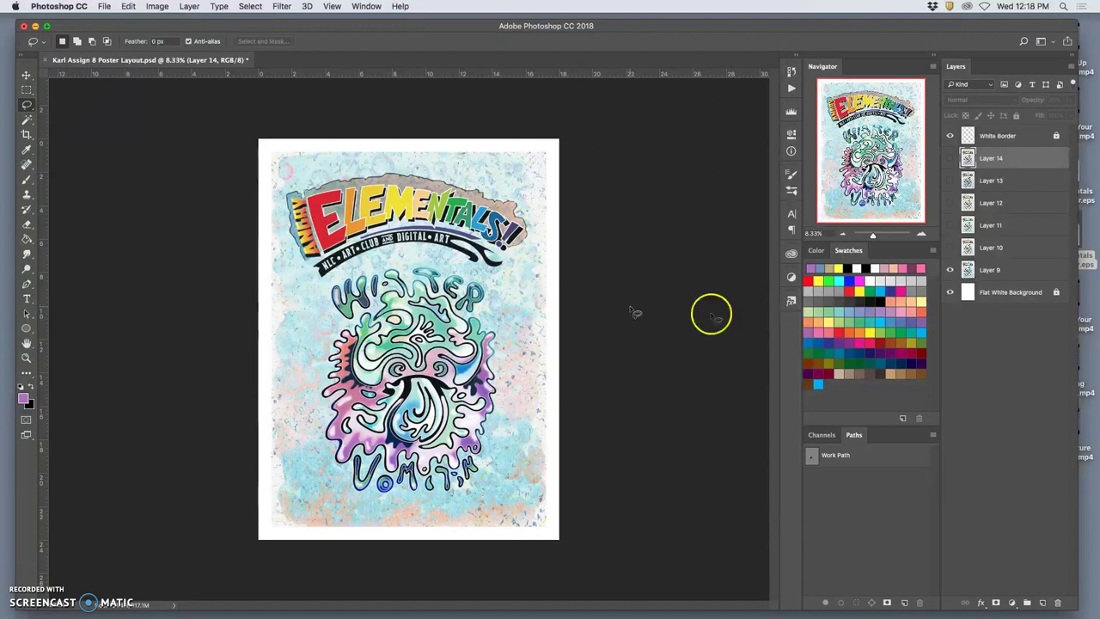
left_click(950, 247)
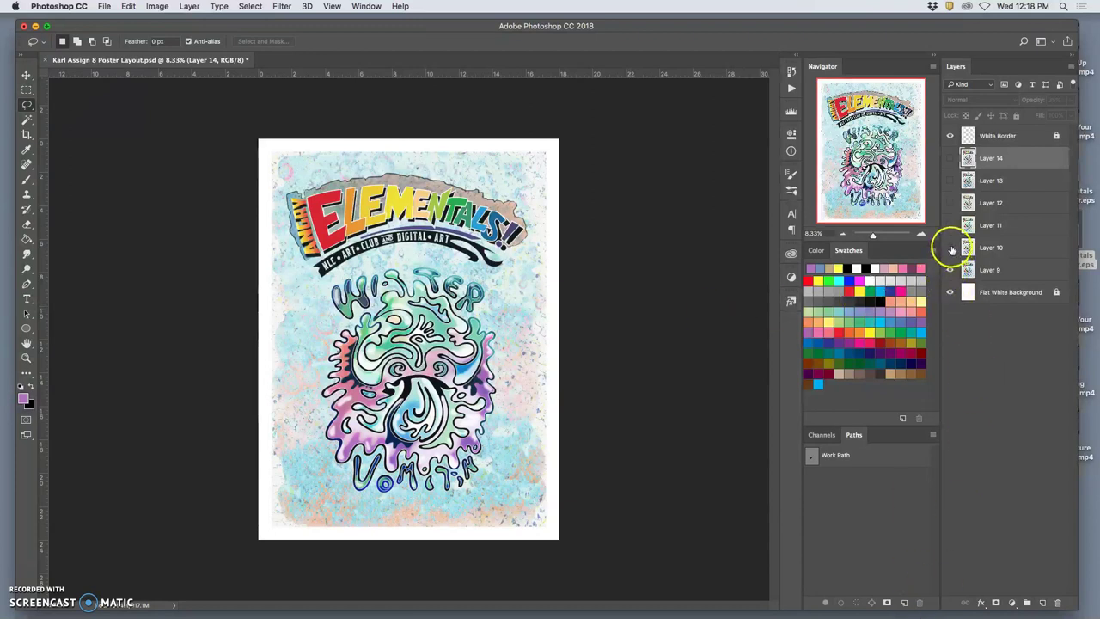
left_click(950, 225)
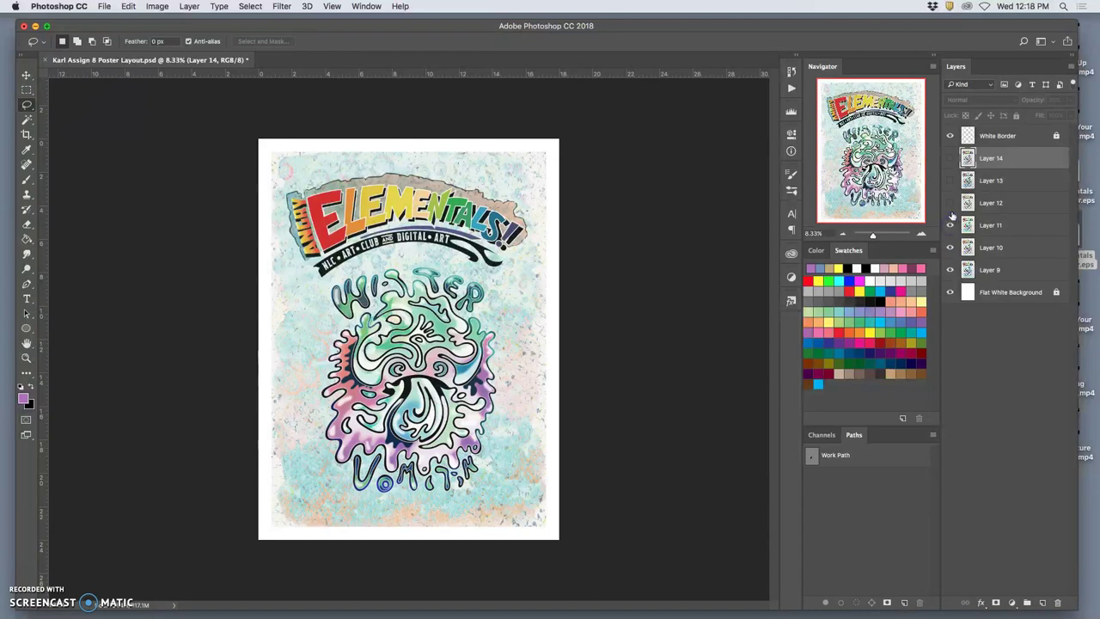
left_click(951, 158)
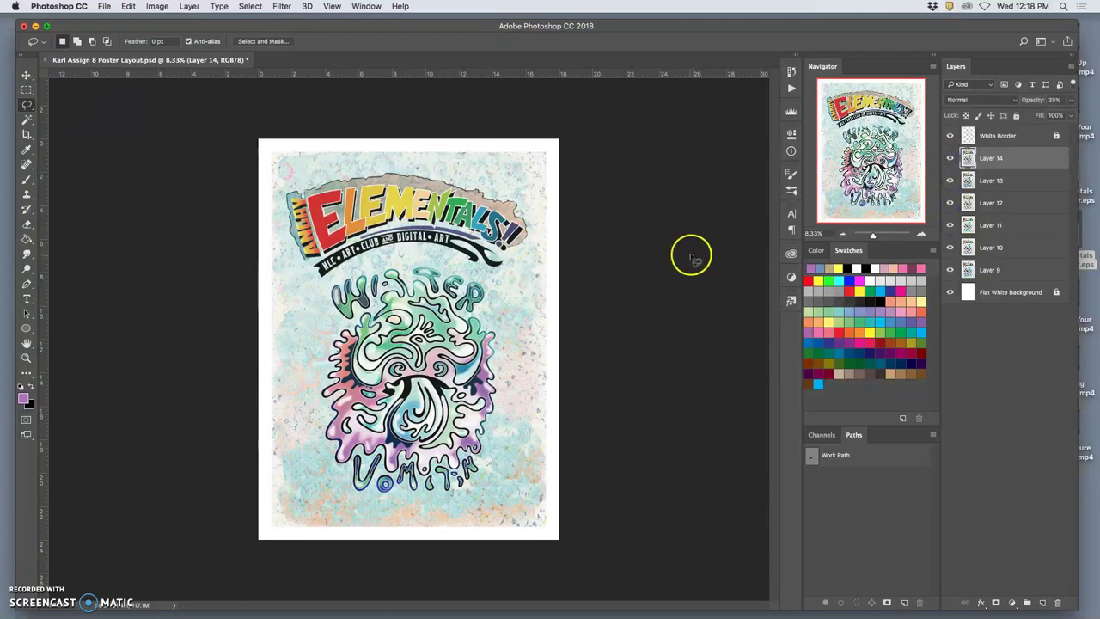
Hide Layer 14 and another texture layer, then select Layer 10
key("super+plus")
key("super+plus")
scroll(530, 289, "down", 3)
scroll(530, 289, "down", 5)
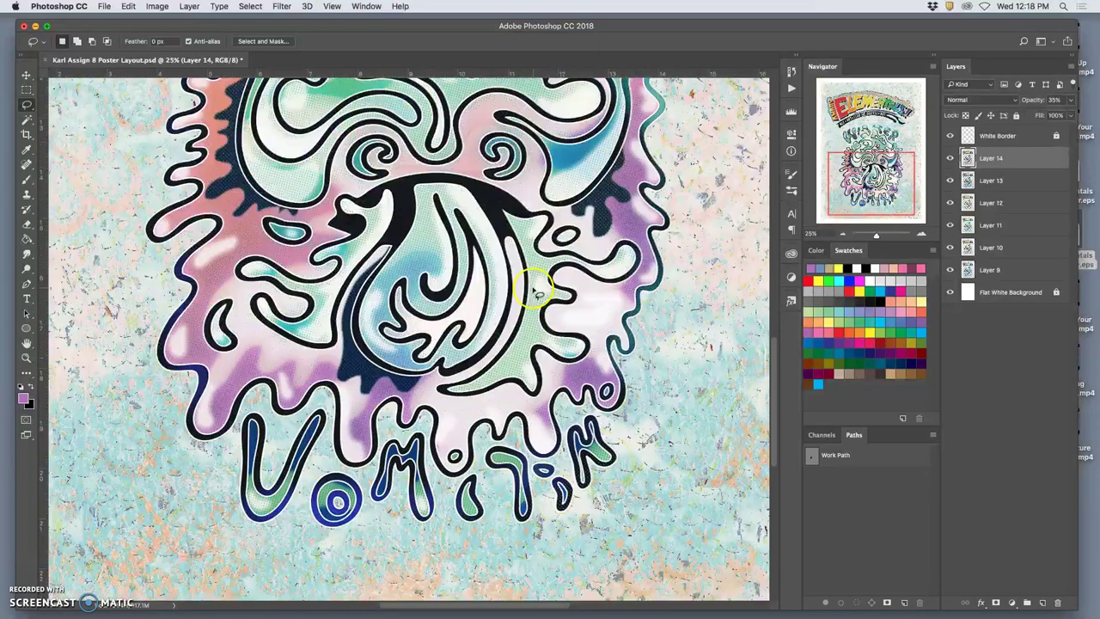
scroll(530, 289, "down", 2)
left_click(951, 158)
left_click(951, 248)
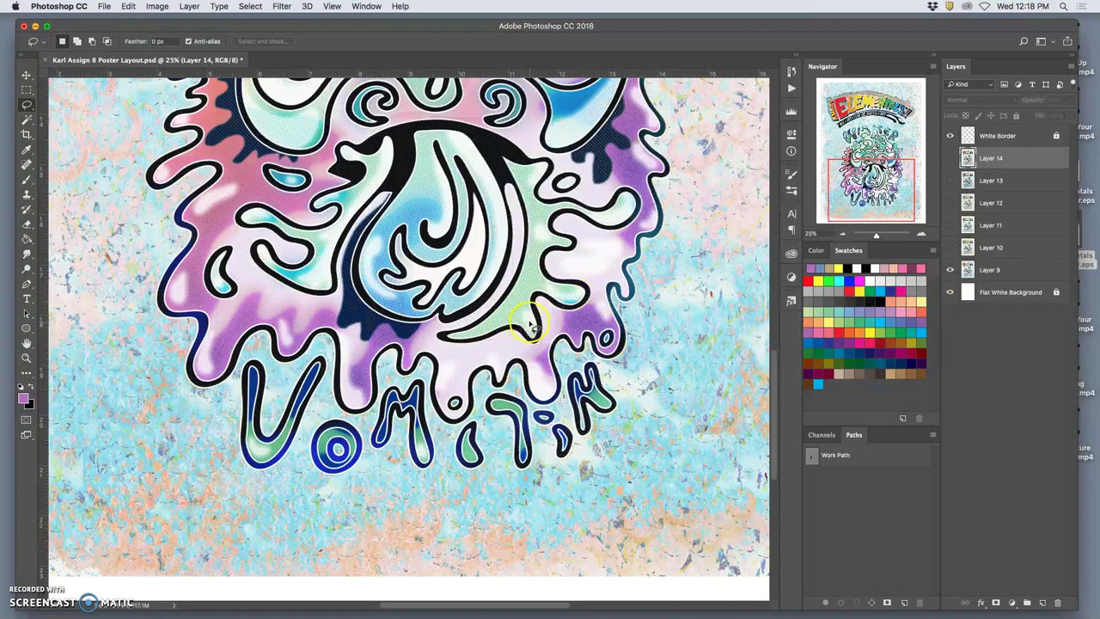
left_click(951, 247)
left_click(1003, 249)
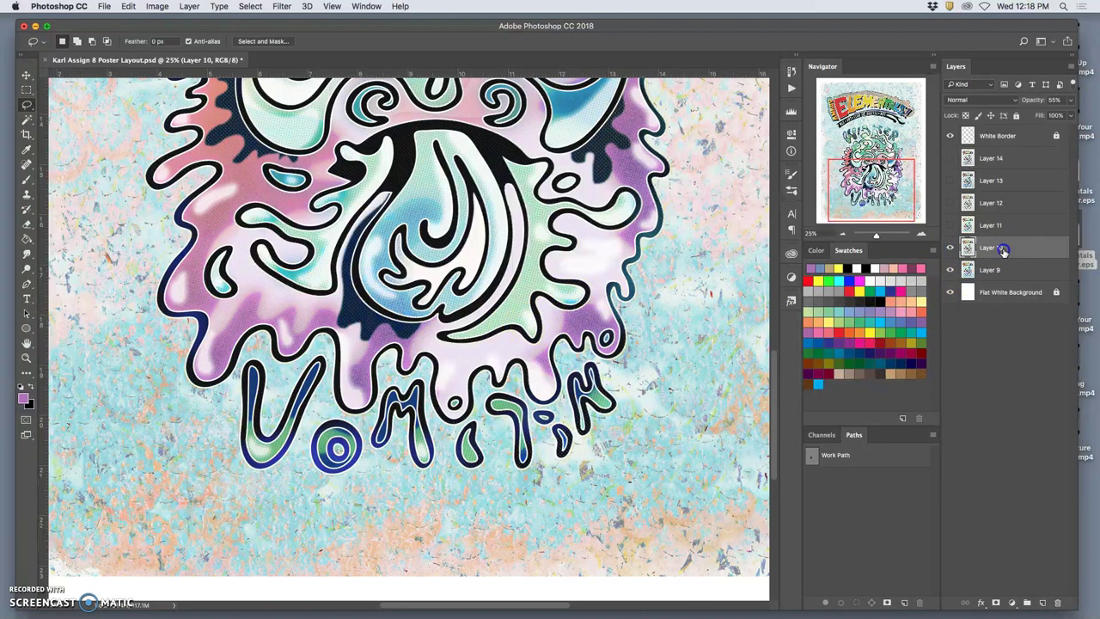
Try Layer 10 at 100% and 0% opacity, settling on 55%
left_click(1072, 100)
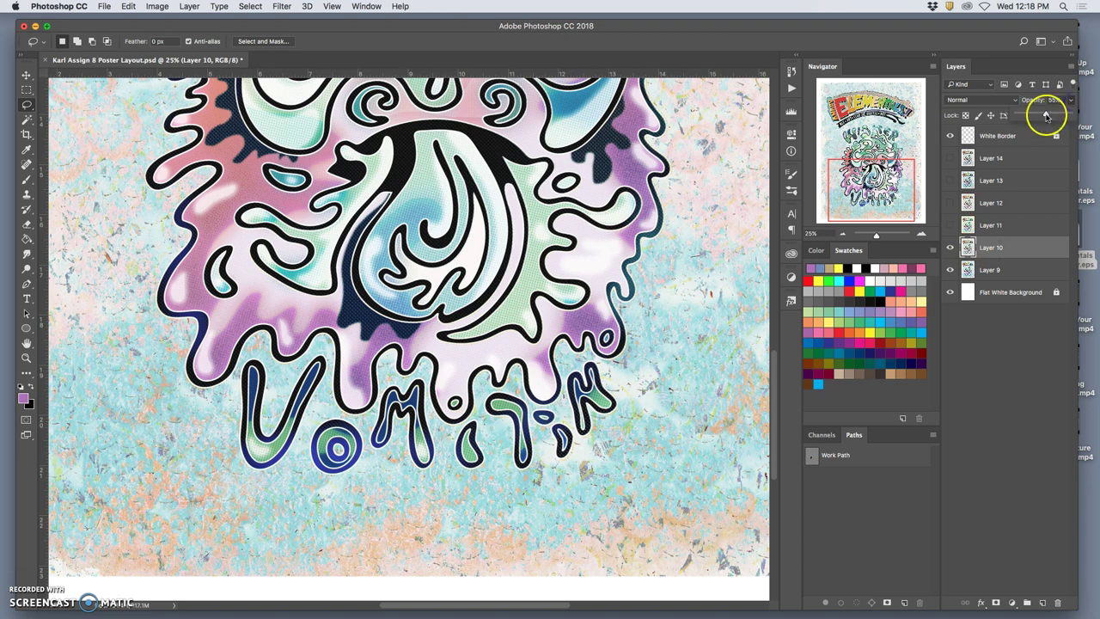
left_click_drag(1047, 116, 1074, 116)
key("super+0")
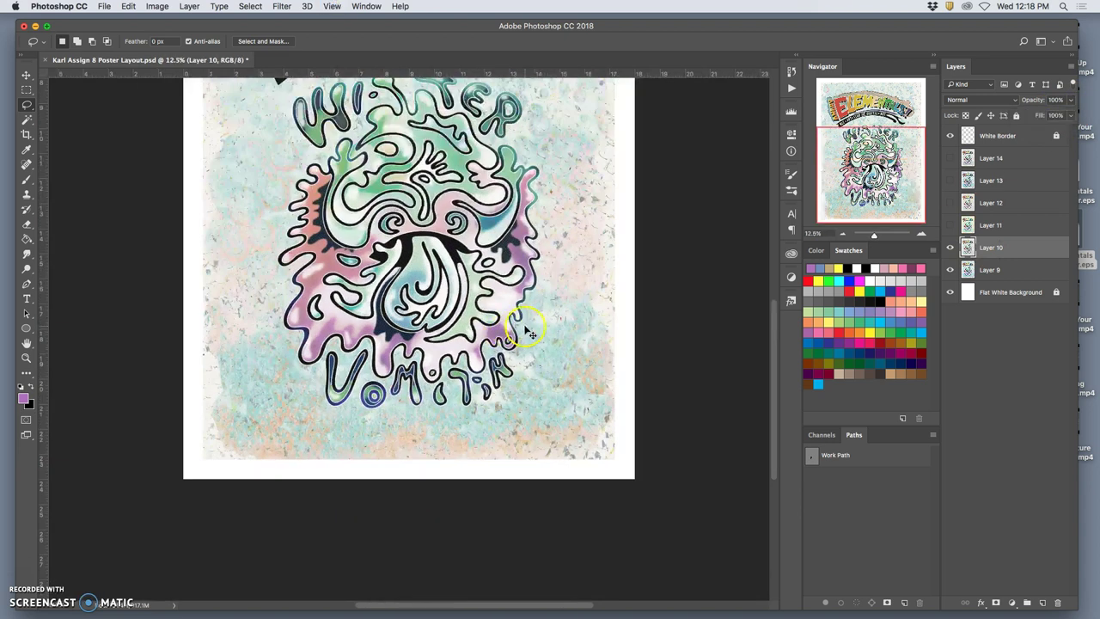
key("super+minus")
scroll(526, 255, "up", 2)
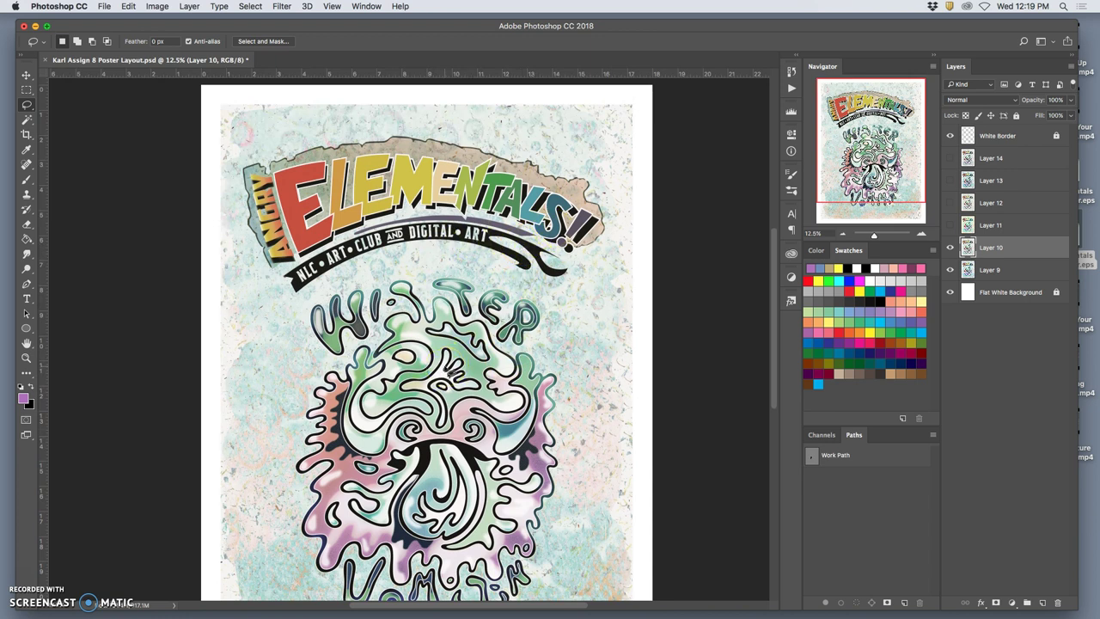
scroll(443, 368, "down", 5)
scroll(444, 368, "down", 3)
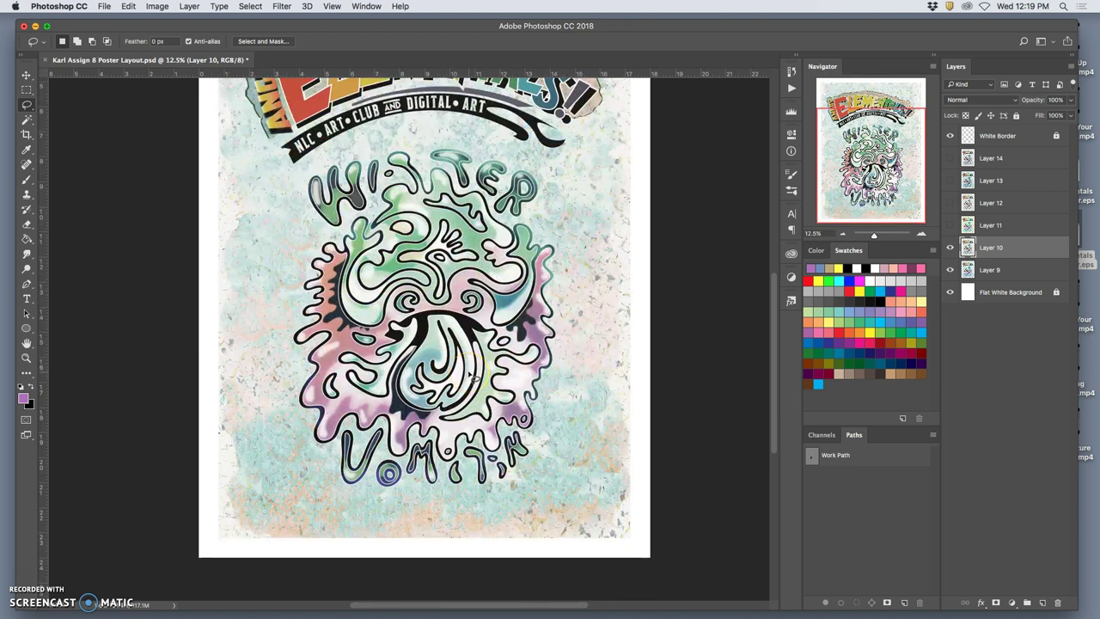
key("super+plus")
key("super+plus")
key("super+plus")
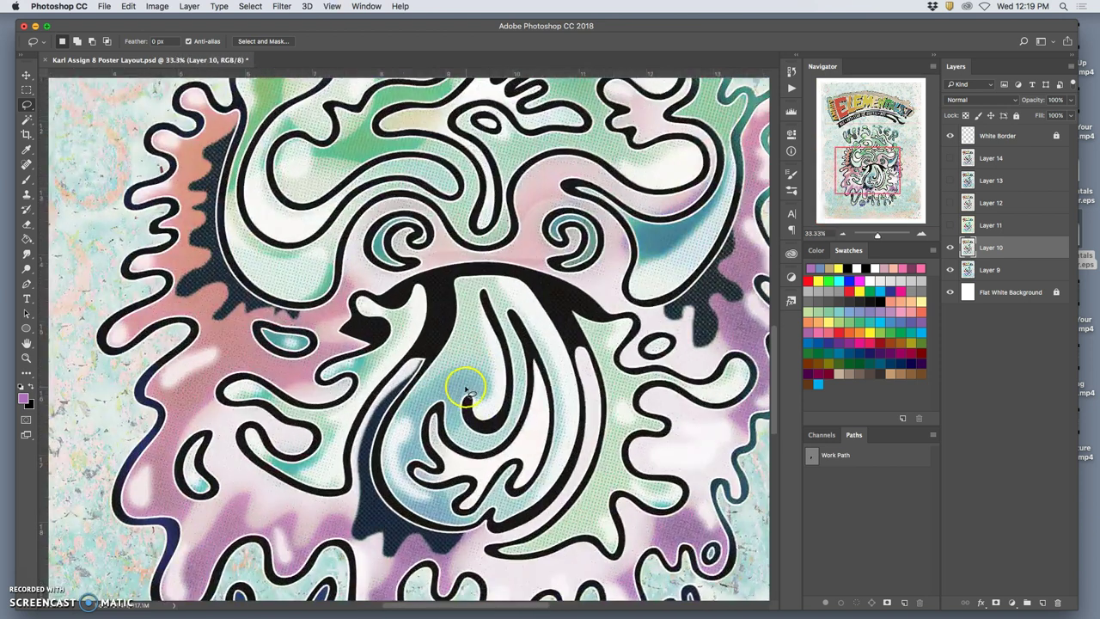
key("super+minus")
key("super+plus")
scroll(471, 391, "up", 2)
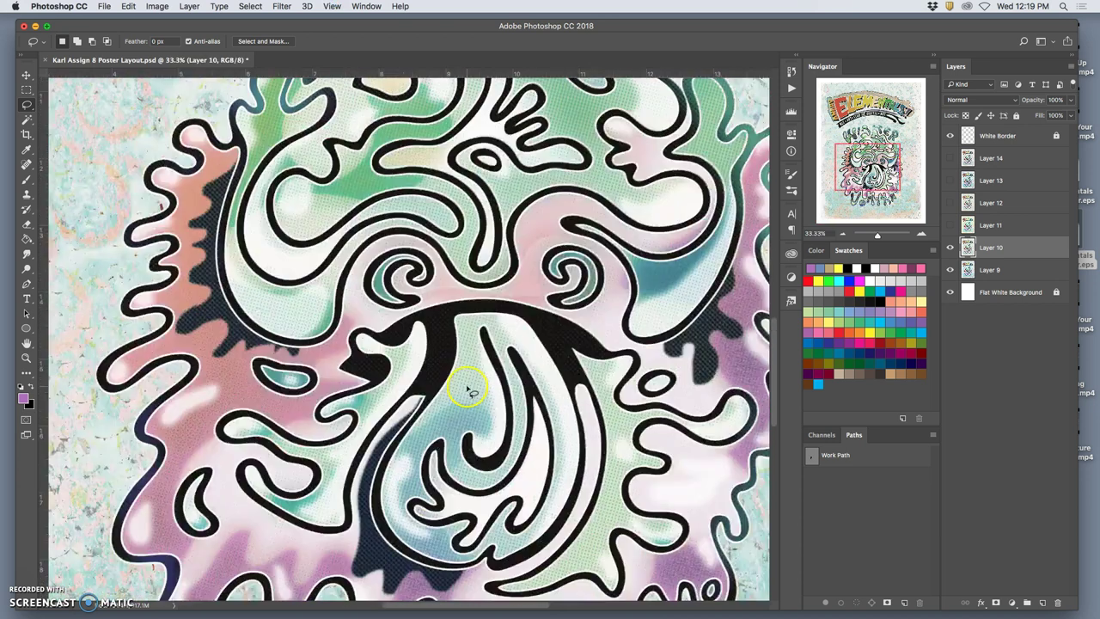
scroll(472, 387, "right", 3)
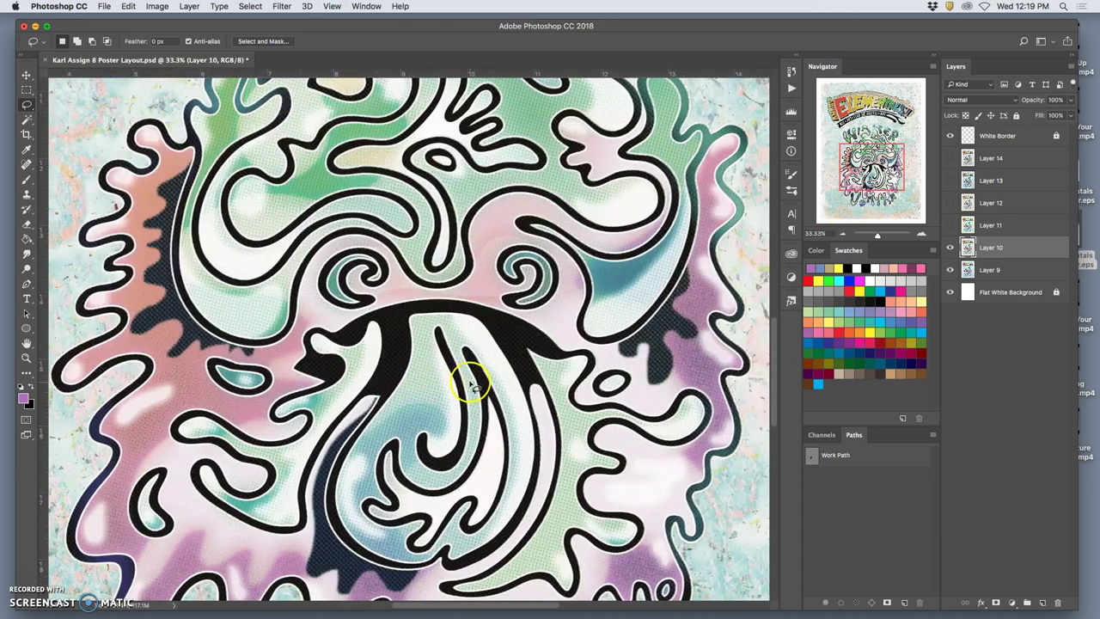
left_click(951, 292)
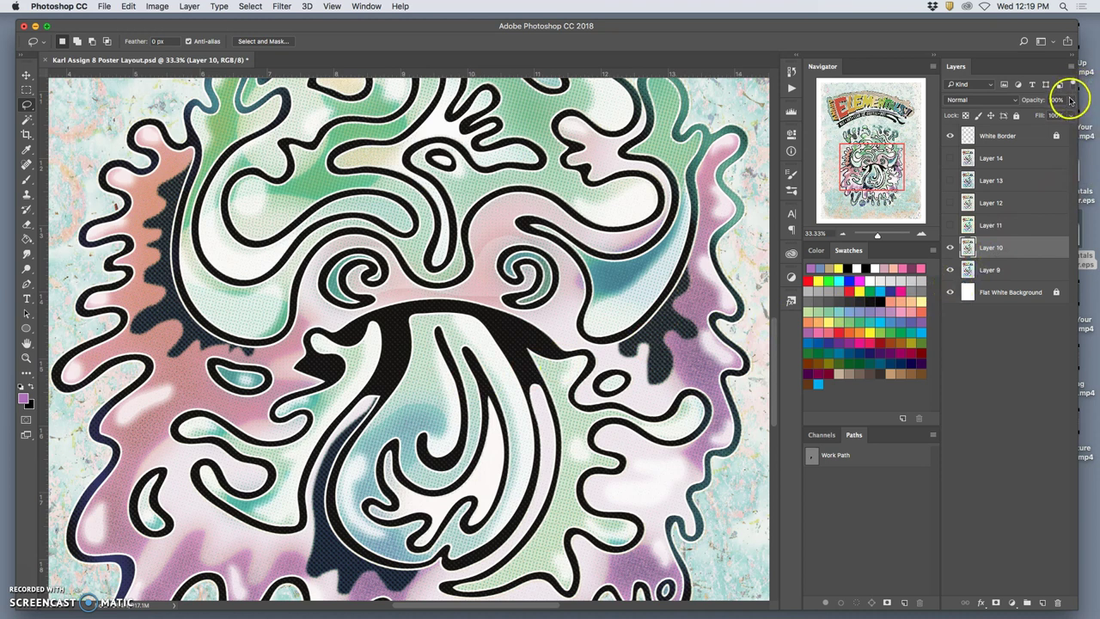
key("super+minus")
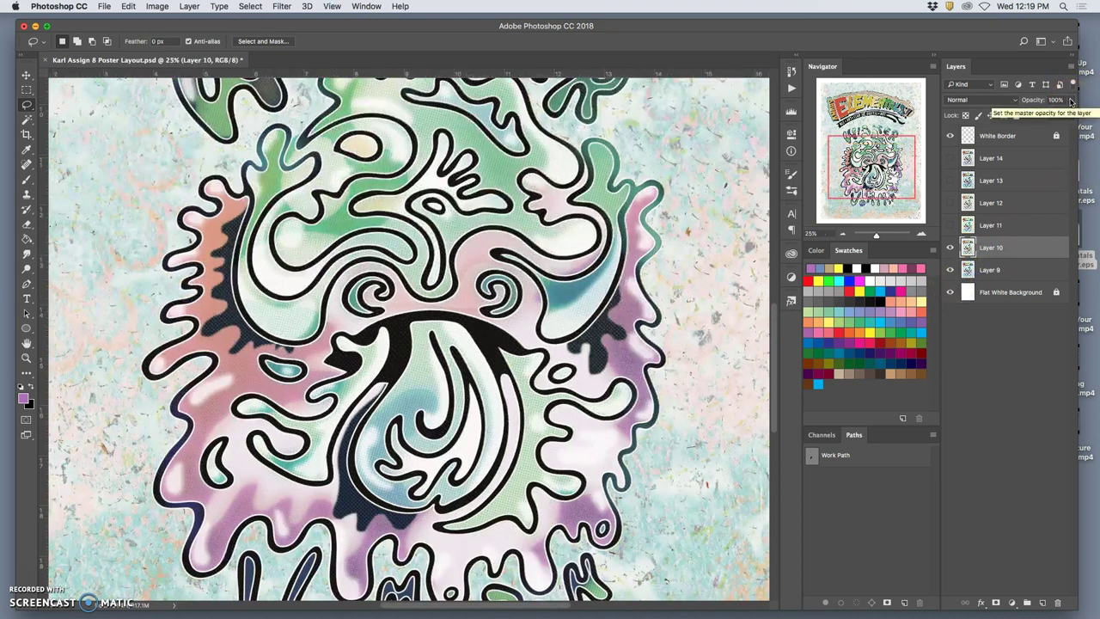
left_click_drag(1021, 117, 1005, 117)
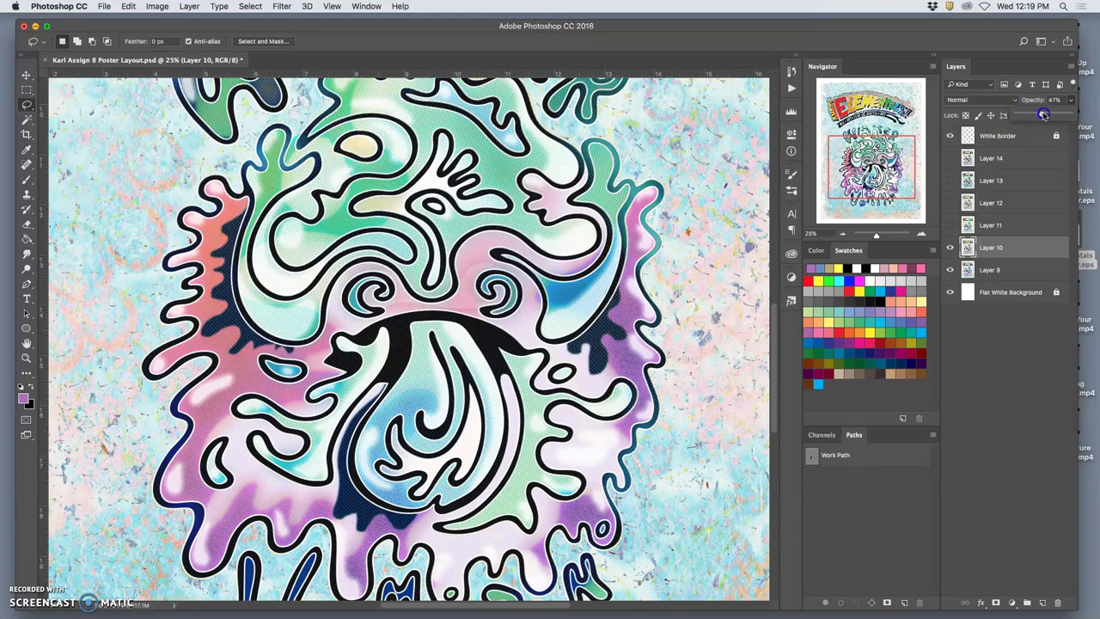
left_click_drag(1049, 116, 1049, 116)
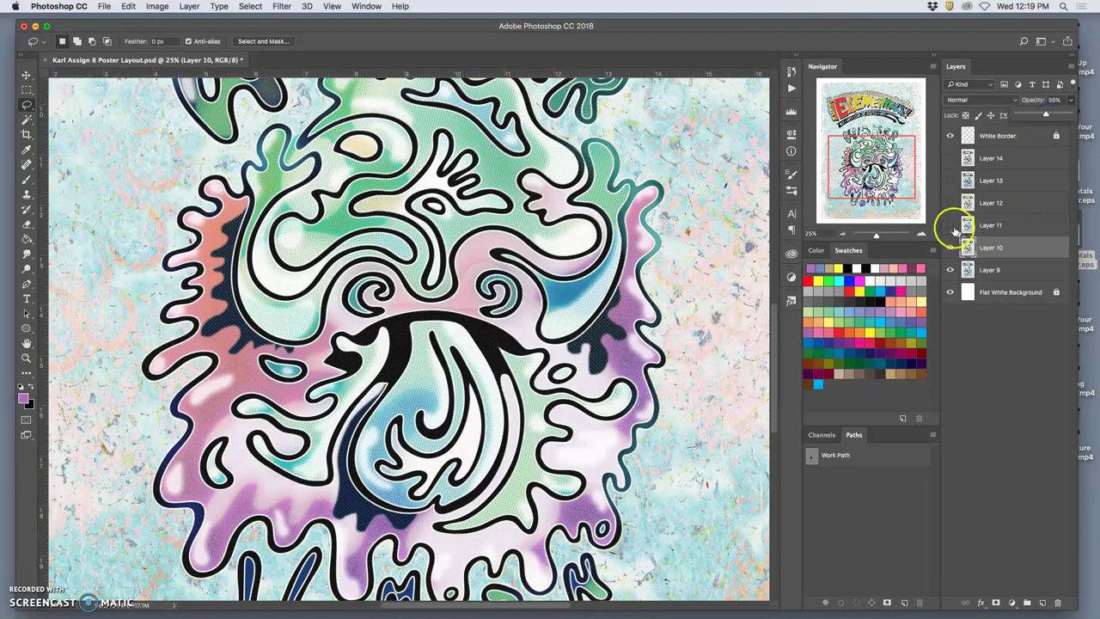
Select Layer 11, raise it to 100% opacity and compare it on and off
left_click(991, 225)
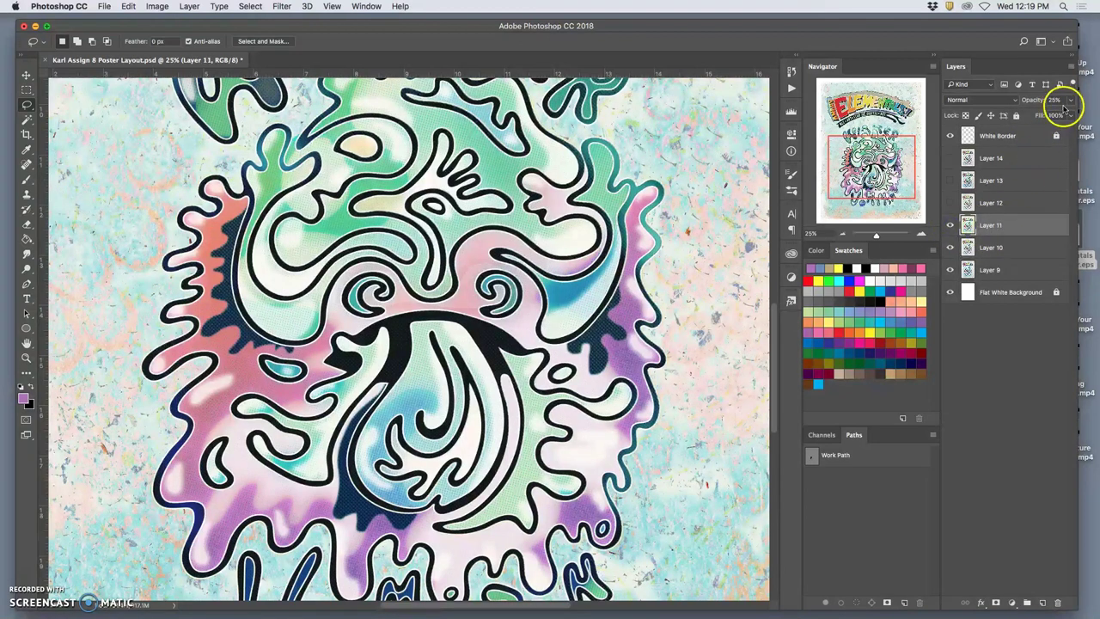
left_click(1068, 101)
left_click_drag(1031, 116, 1068, 116)
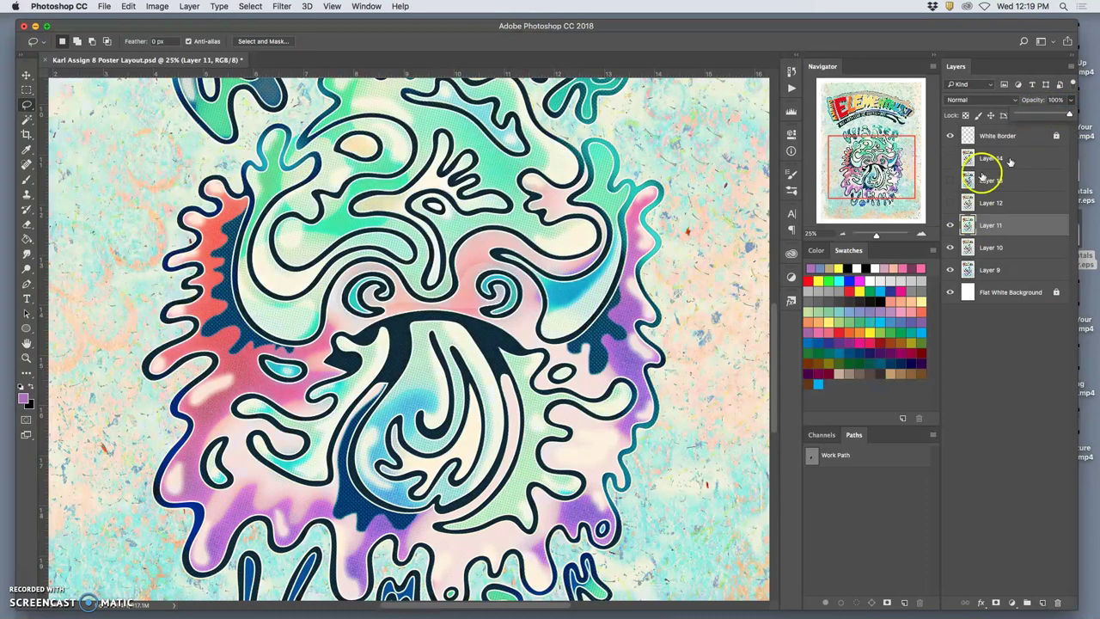
key("ctrl+minus")
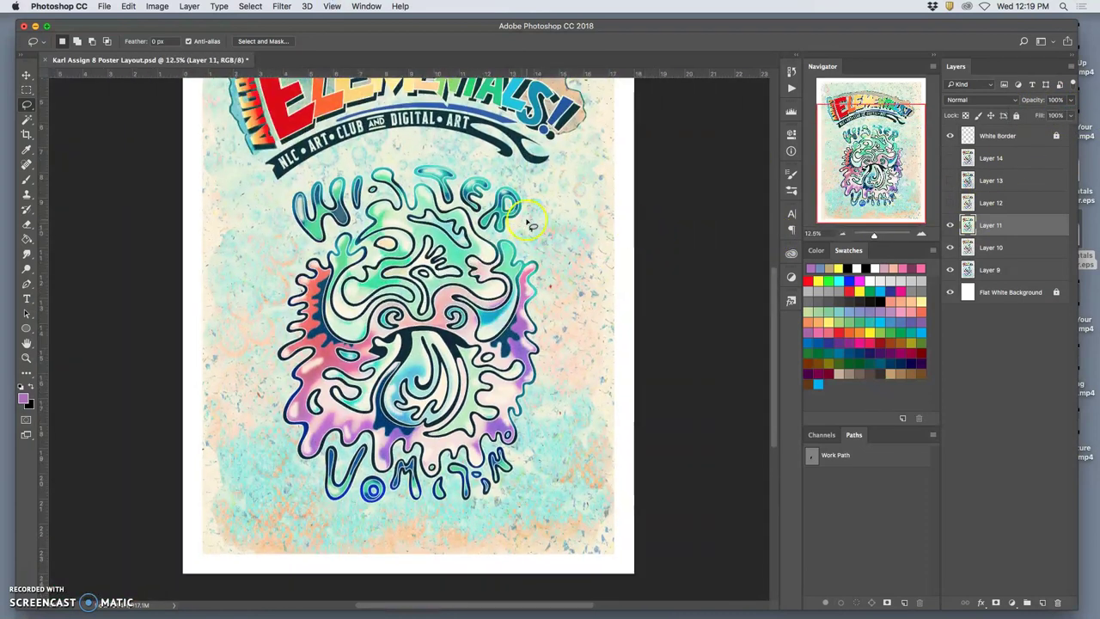
scroll(531, 225, "up", 3)
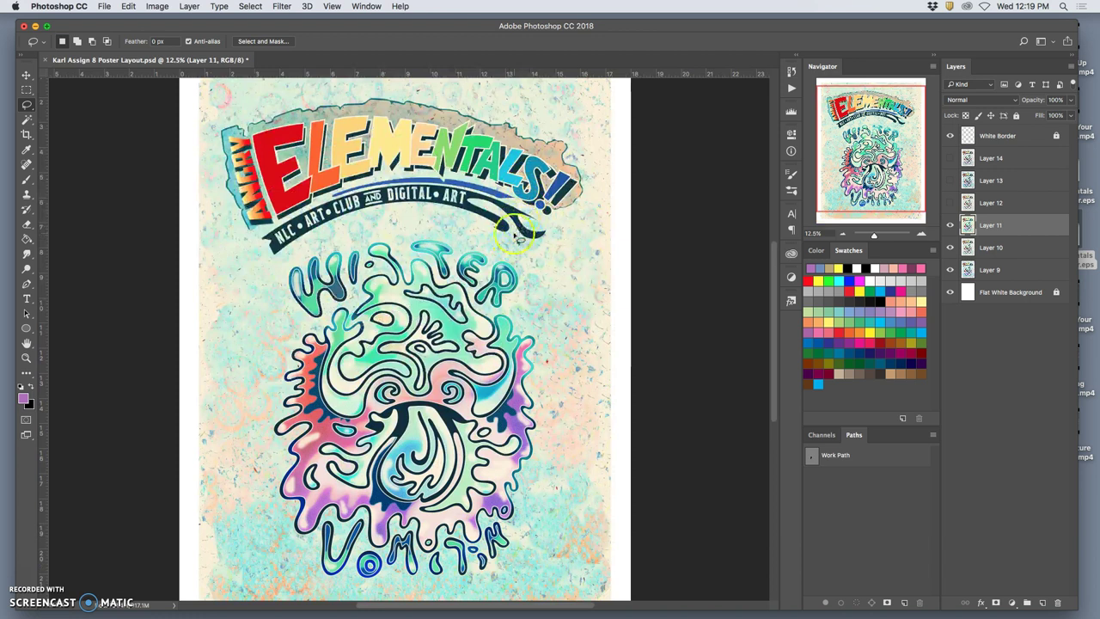
scroll(521, 299, "down", 1)
scroll(524, 292, "up", 2)
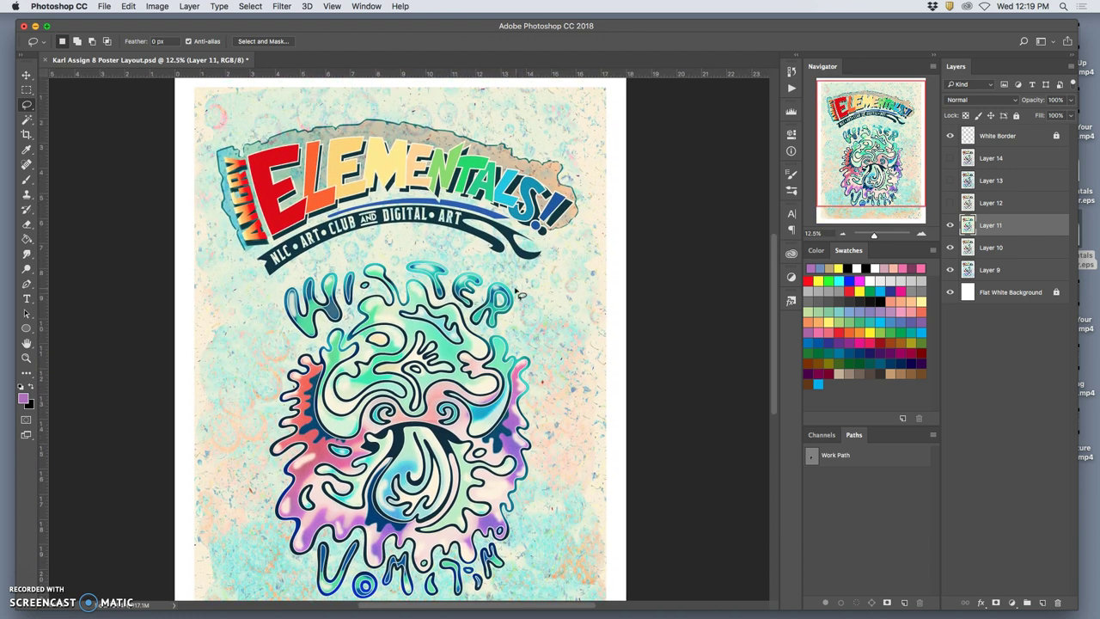
scroll(520, 292, "left", 2)
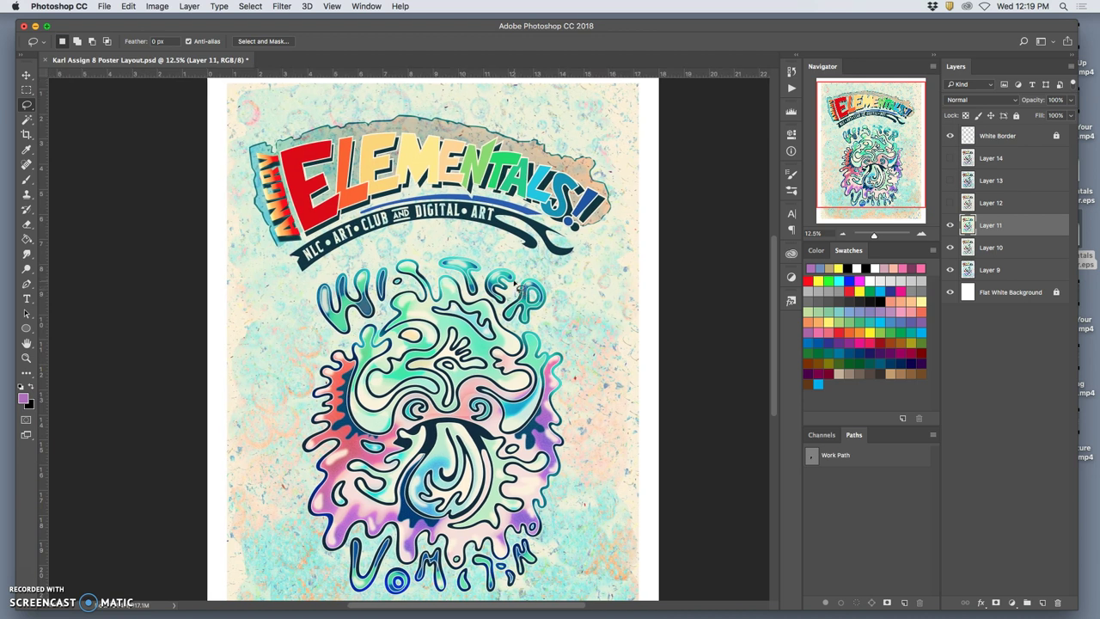
scroll(520, 285, "down", 2)
left_click(951, 225)
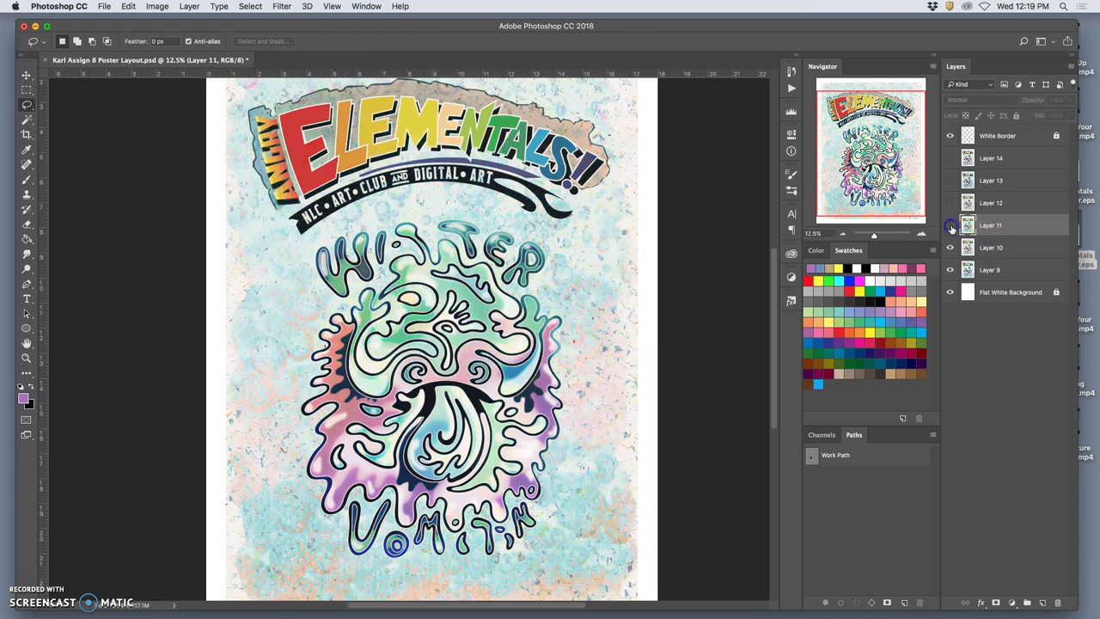
left_click(951, 225)
left_click(950, 226)
Lower Layer 11's opacity to about 25%
left_click(1070, 100)
left_click_drag(1031, 117, 998, 117)
left_click(1017, 117)
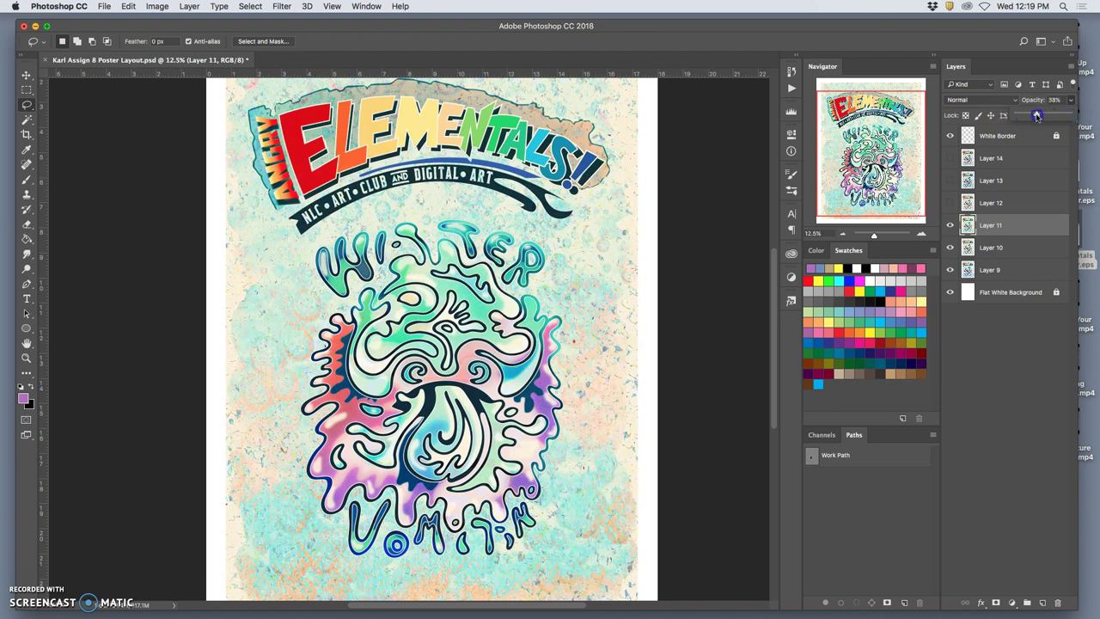
left_click_drag(1036, 117, 1014, 117)
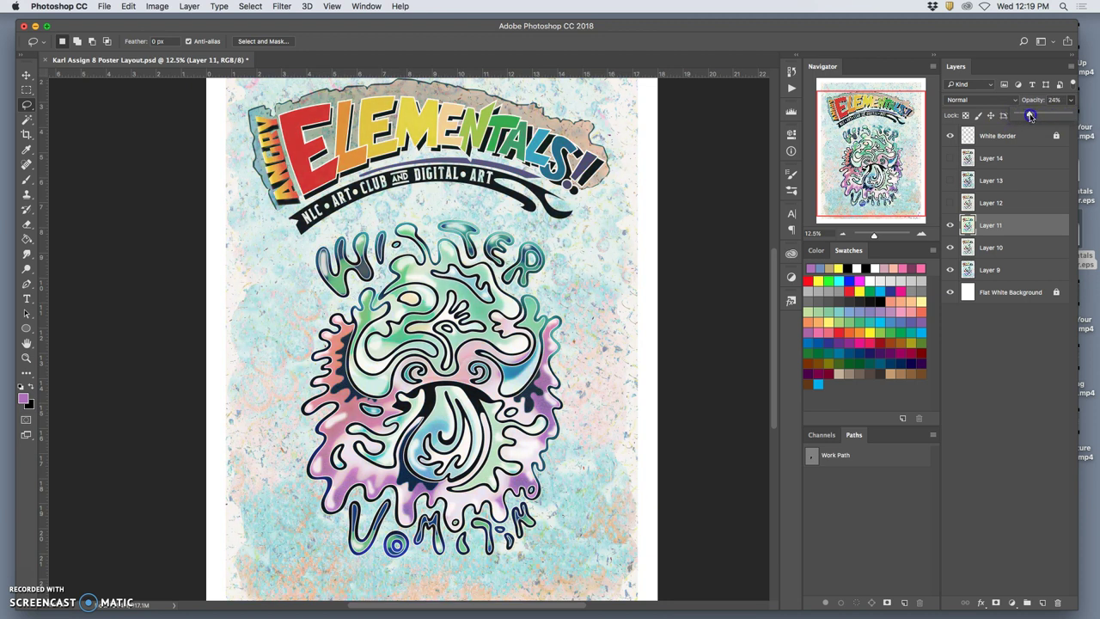
left_click_drag(1031, 115, 1032, 117)
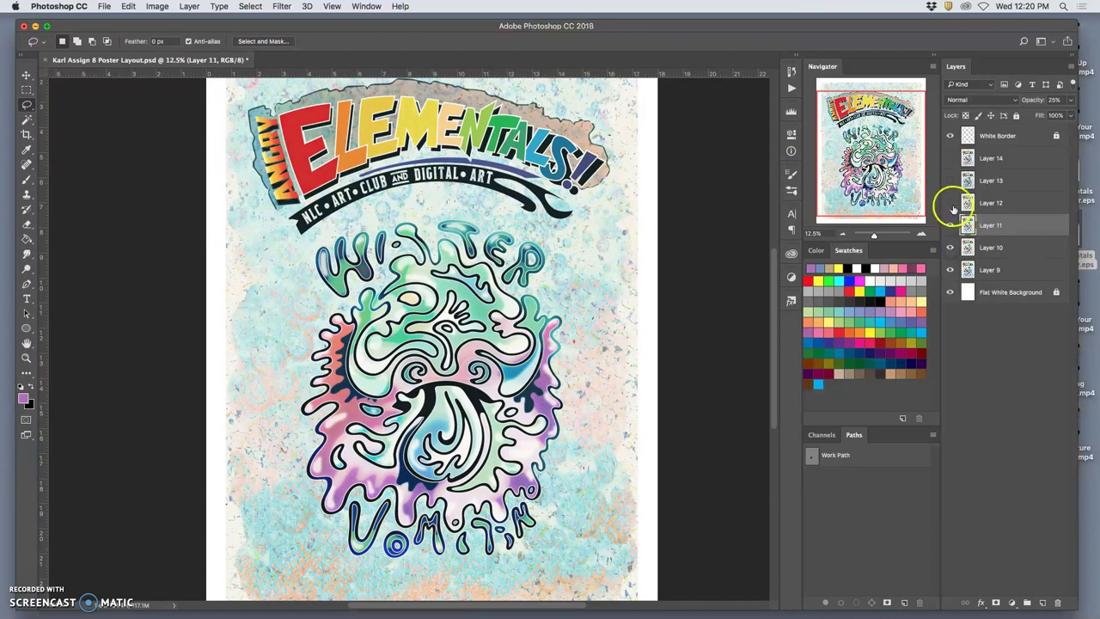
Select Layer 12, set it to 100% opacity and check the title lettering
left_click(988, 203)
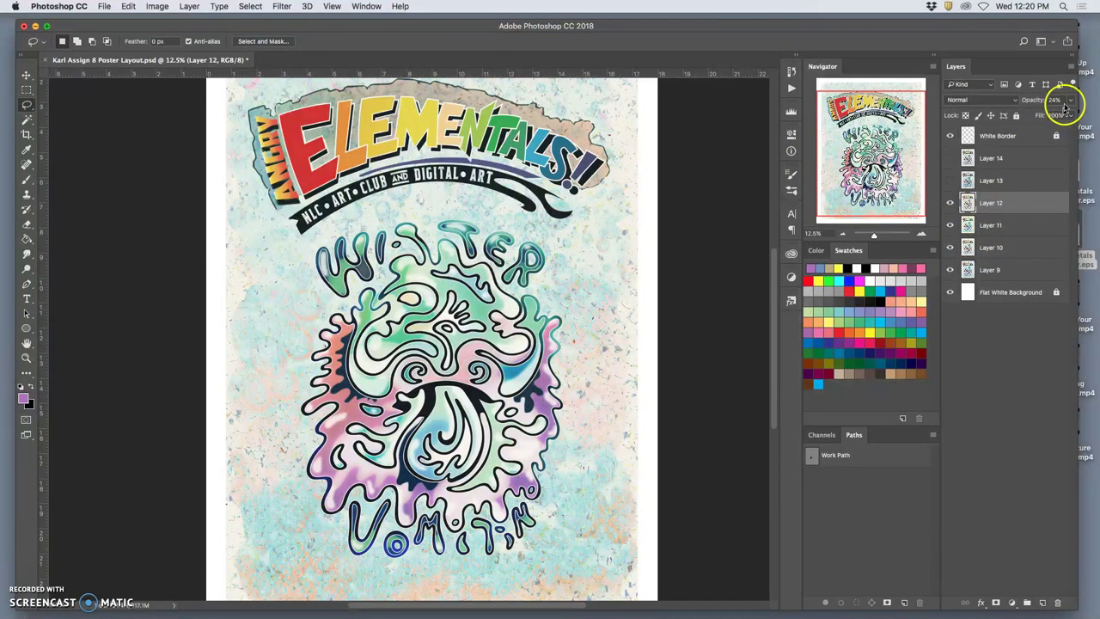
left_click_drag(1071, 99, 1092, 116)
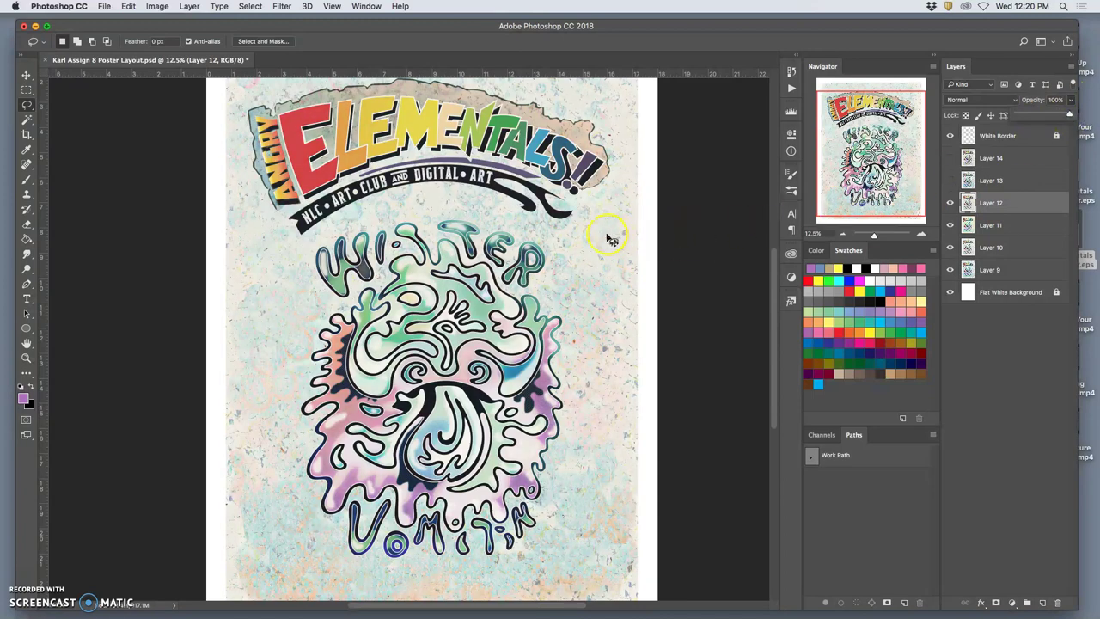
scroll(612, 236, "up", 5)
scroll(529, 230, "up", 10)
key("super+minus")
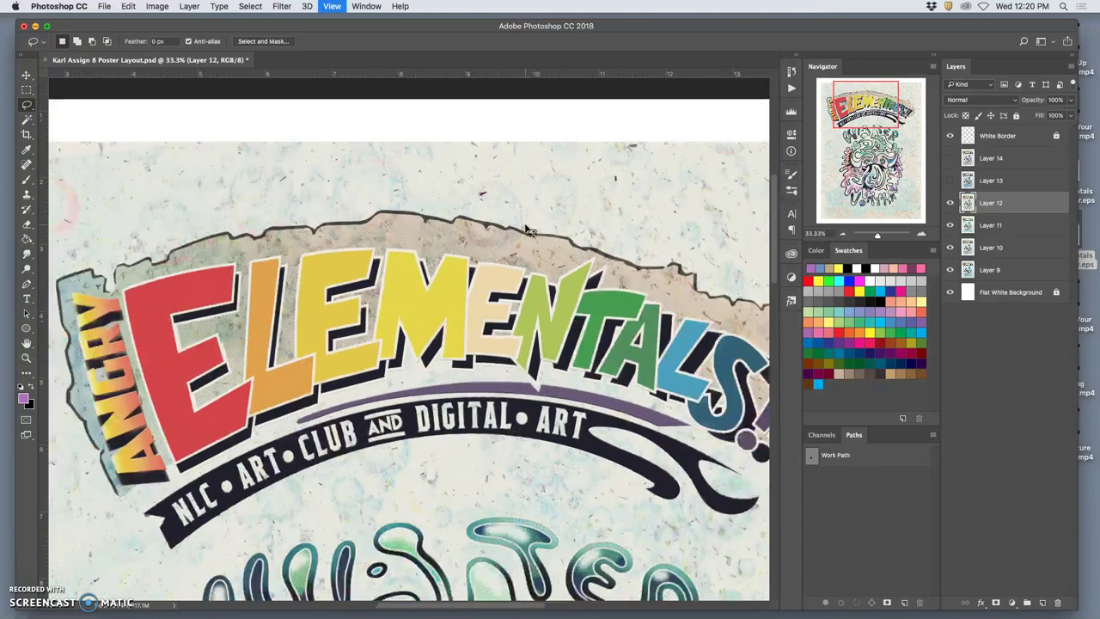
key("super+plus")
key("super+plus")
key("super+plus")
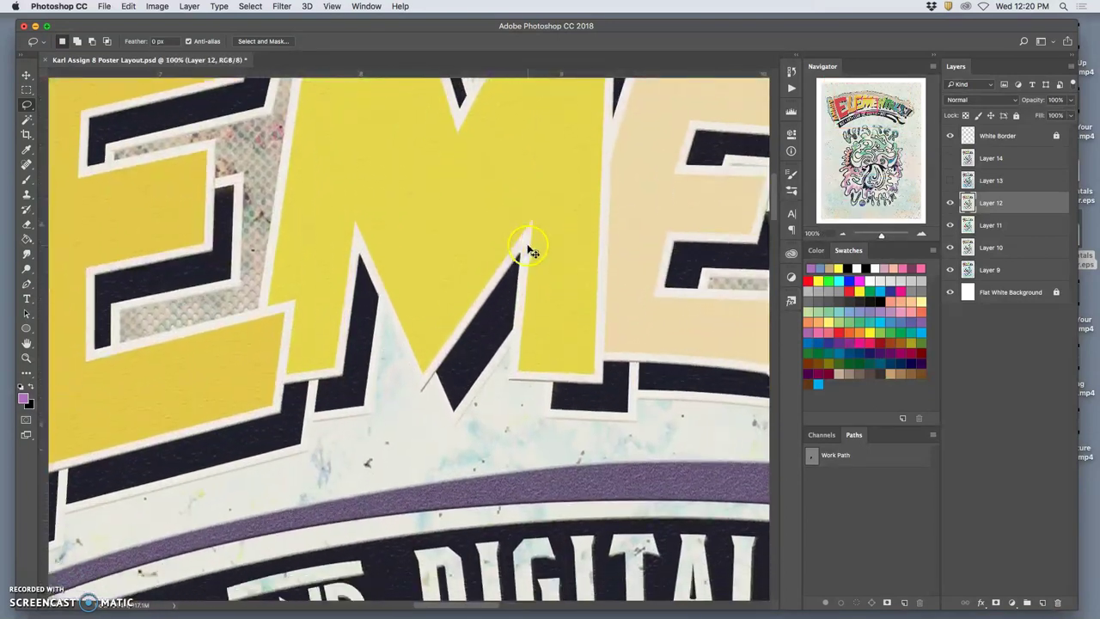
scroll(529, 230, "down", 5)
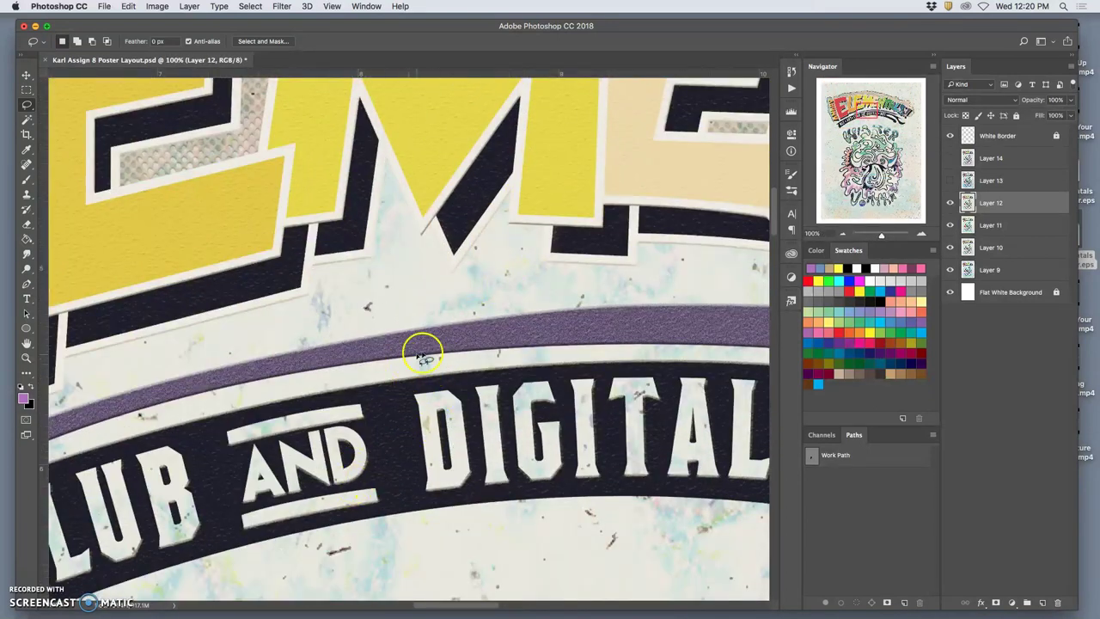
key("super+minus")
key("super+minus")
key("super+minus")
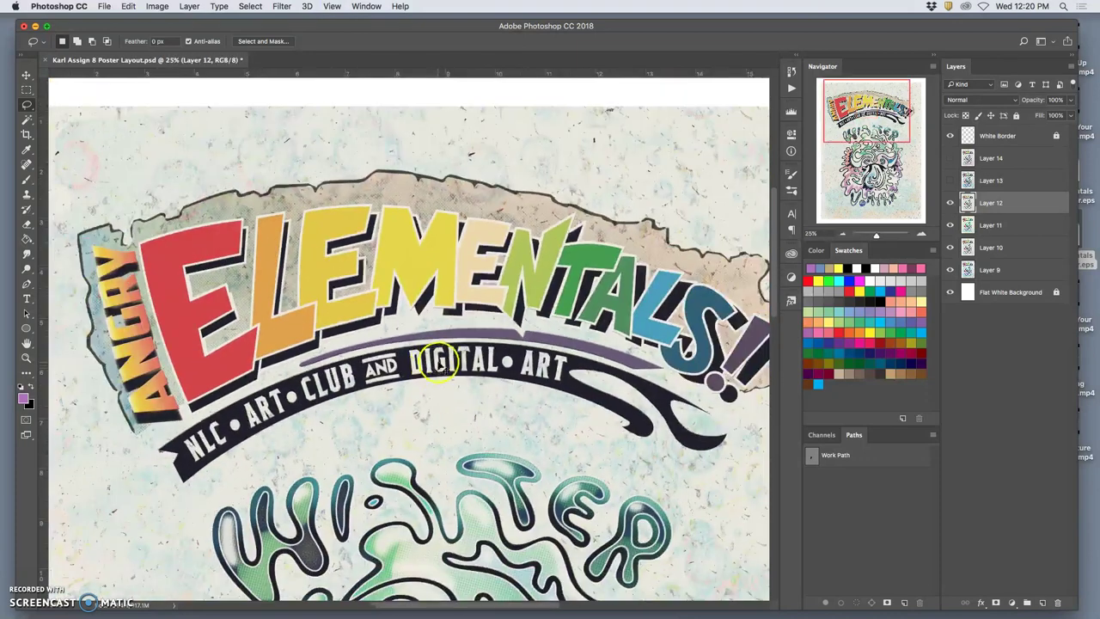
key("super+minus")
key("super+minus")
key("super+minus")
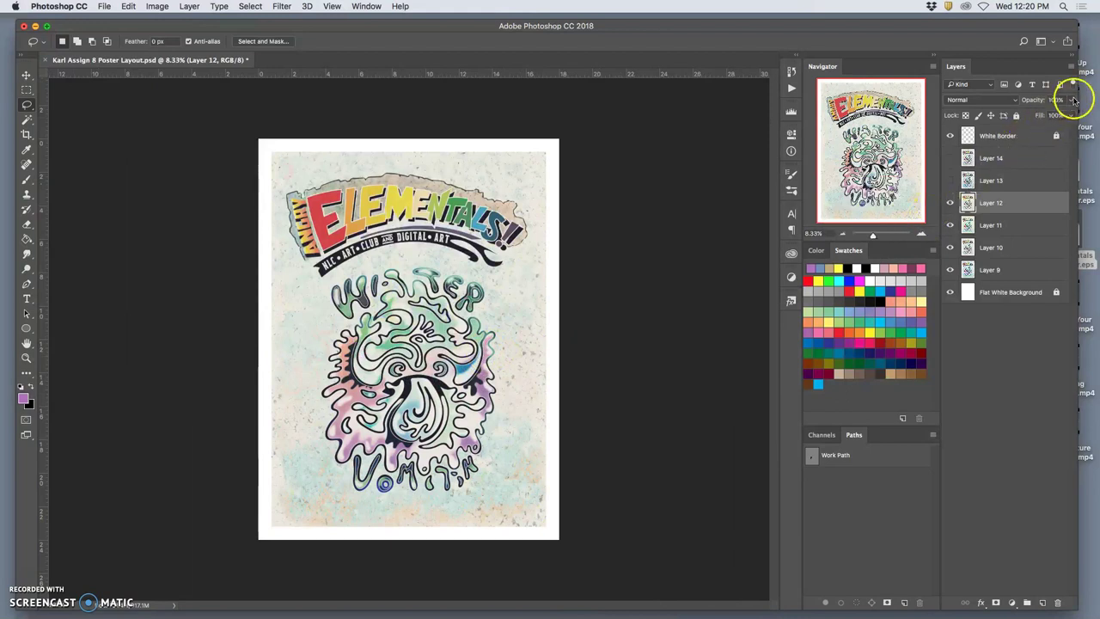
Drop Layer 12 to 0%, then set about 24% and compare it on and off
left_click_drag(1070, 100, 1006, 116)
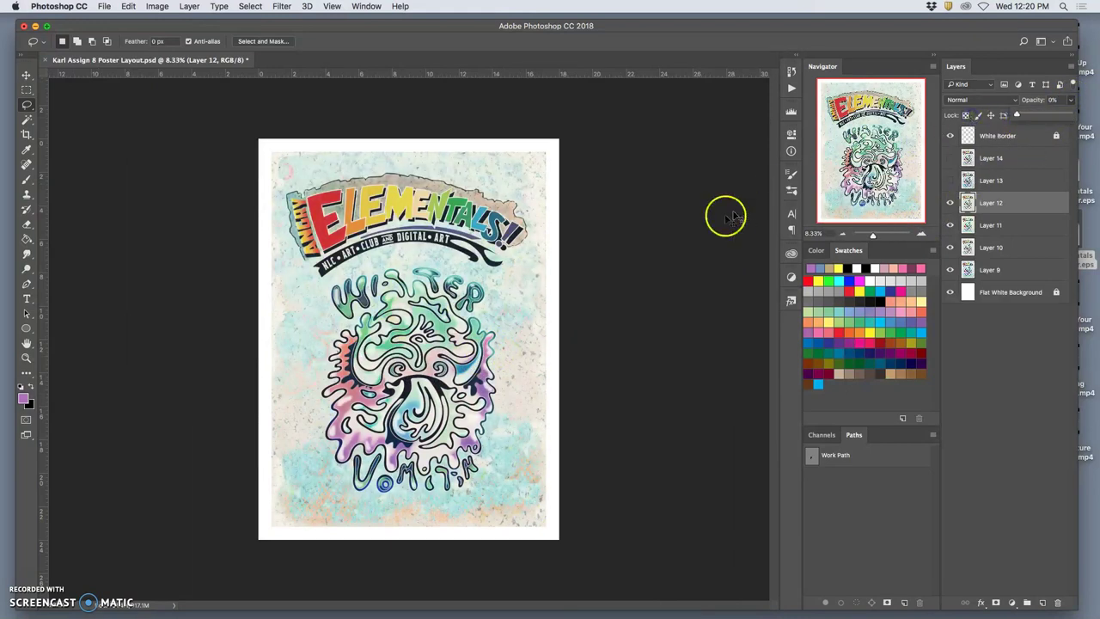
key("super+plus")
key("super+plus")
key("super+plus")
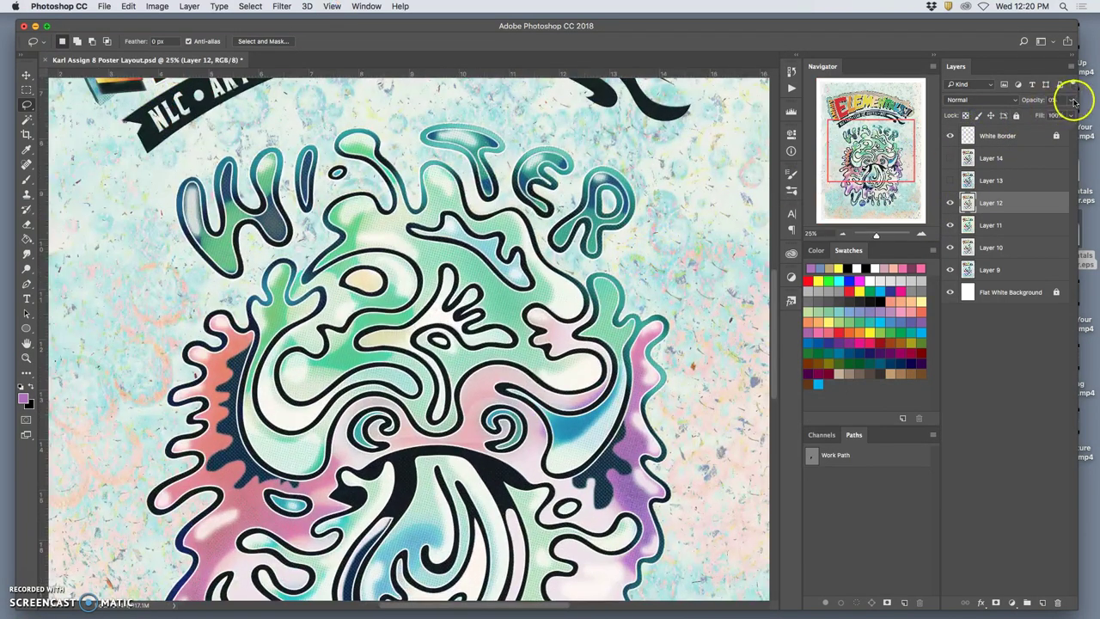
left_click(1070, 99)
left_click_drag(1012, 116, 1044, 116)
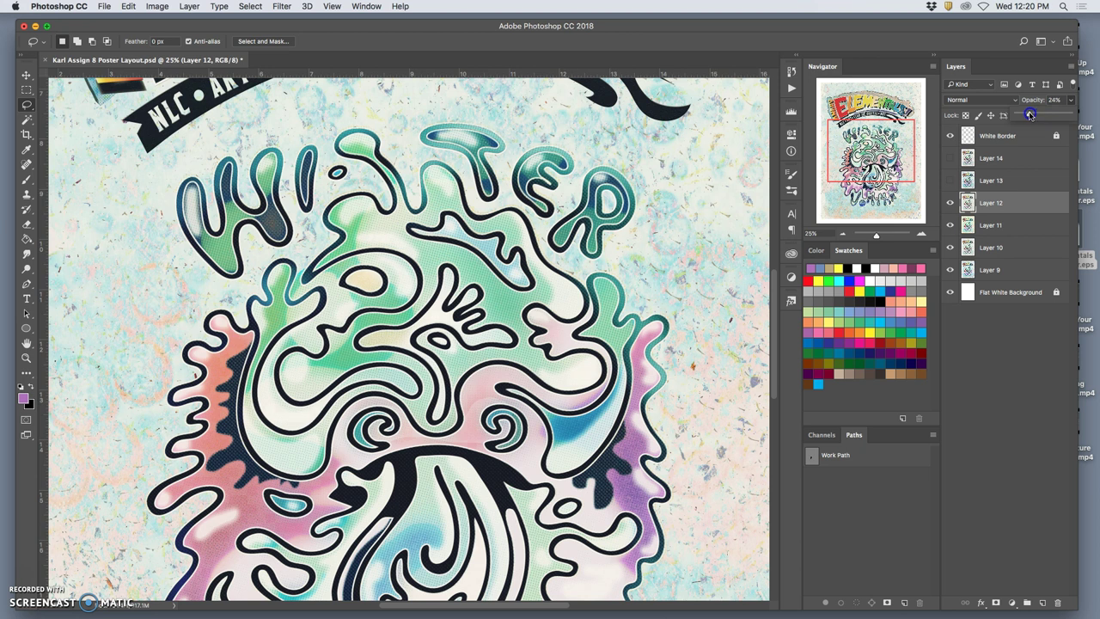
key("super+plus")
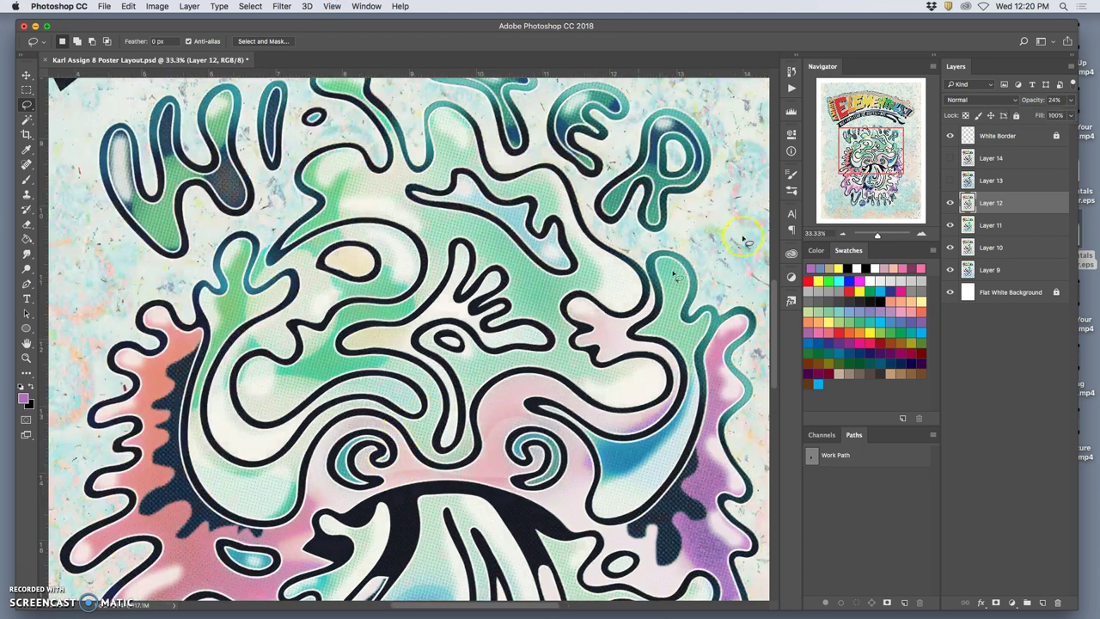
left_click(951, 203)
left_click(952, 203)
scroll(513, 407, "down", 10)
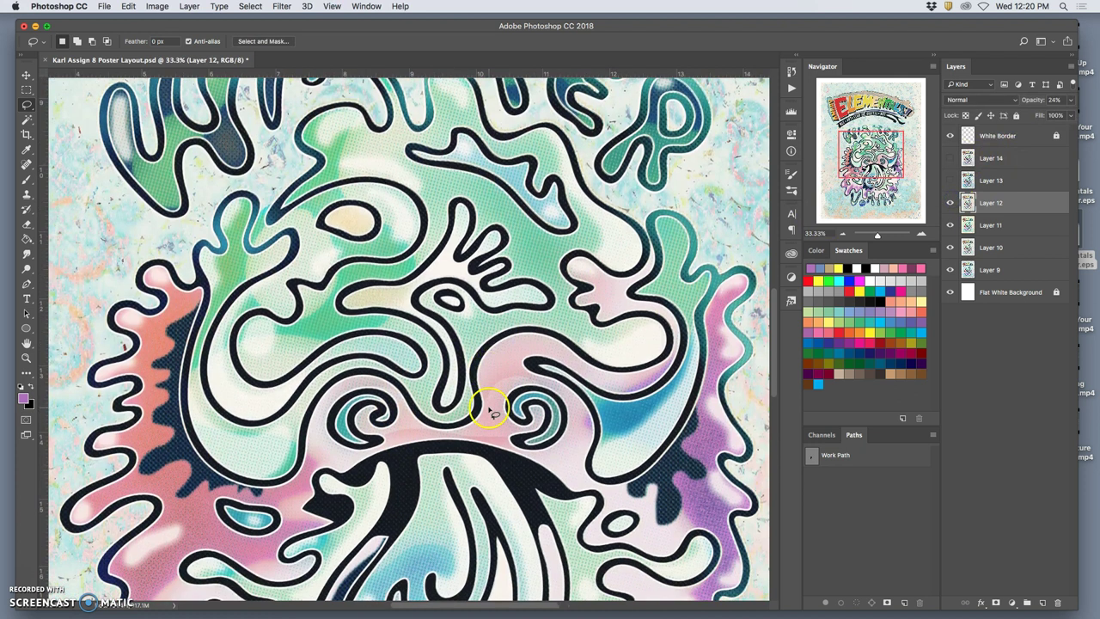
scroll(430, 404, "down", 8)
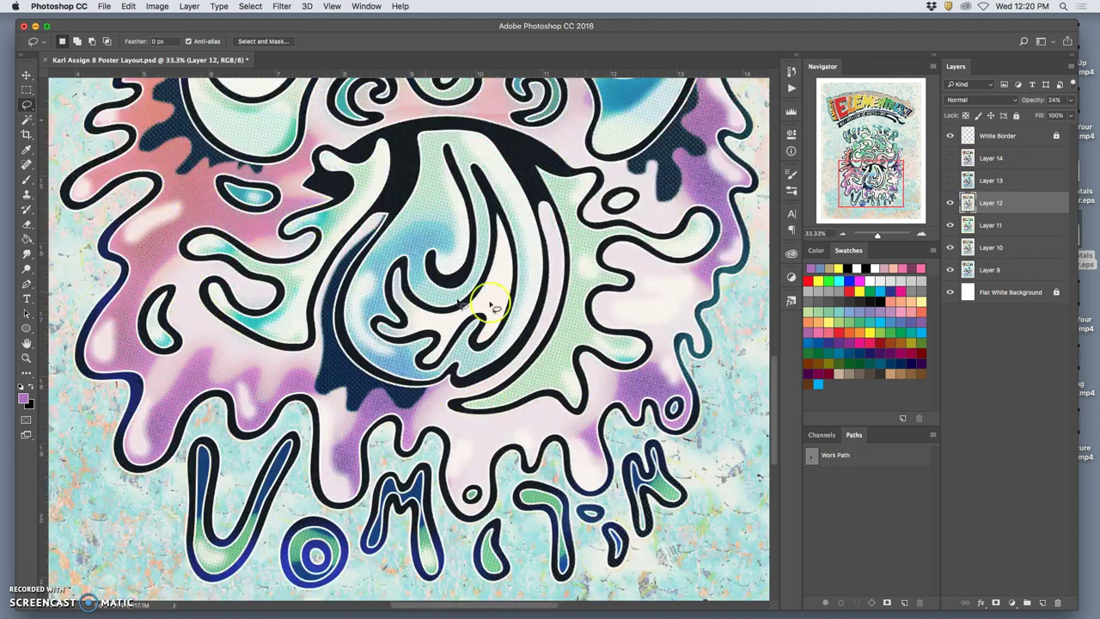
left_click(951, 203)
left_click(950, 203)
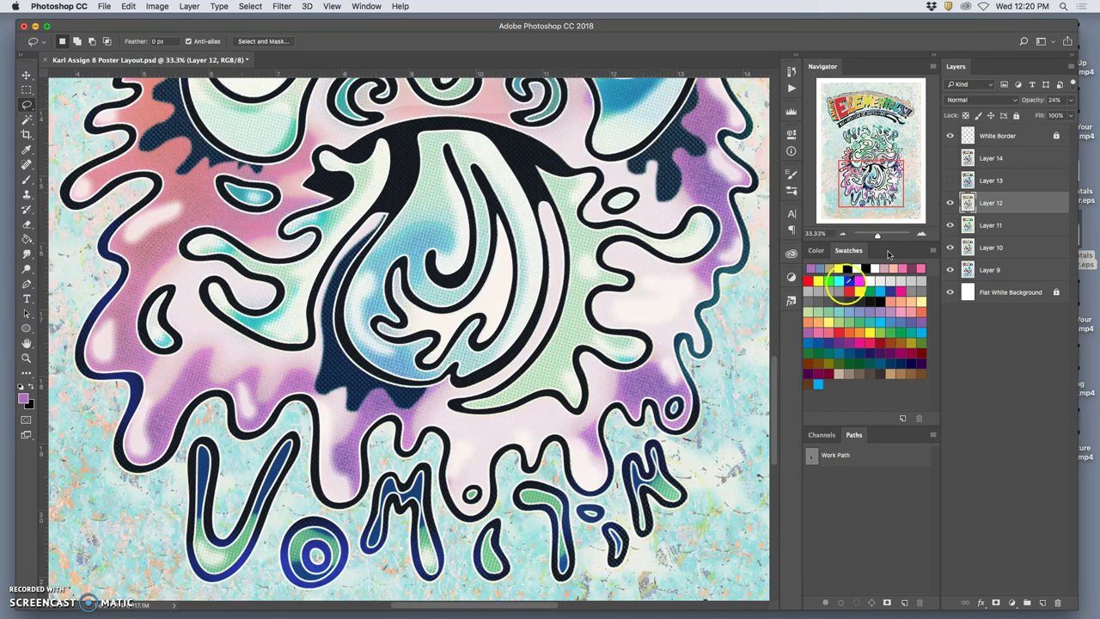
scroll(632, 370, "up", 5)
scroll(632, 370, "up", 5)
scroll(632, 369, "down", 1)
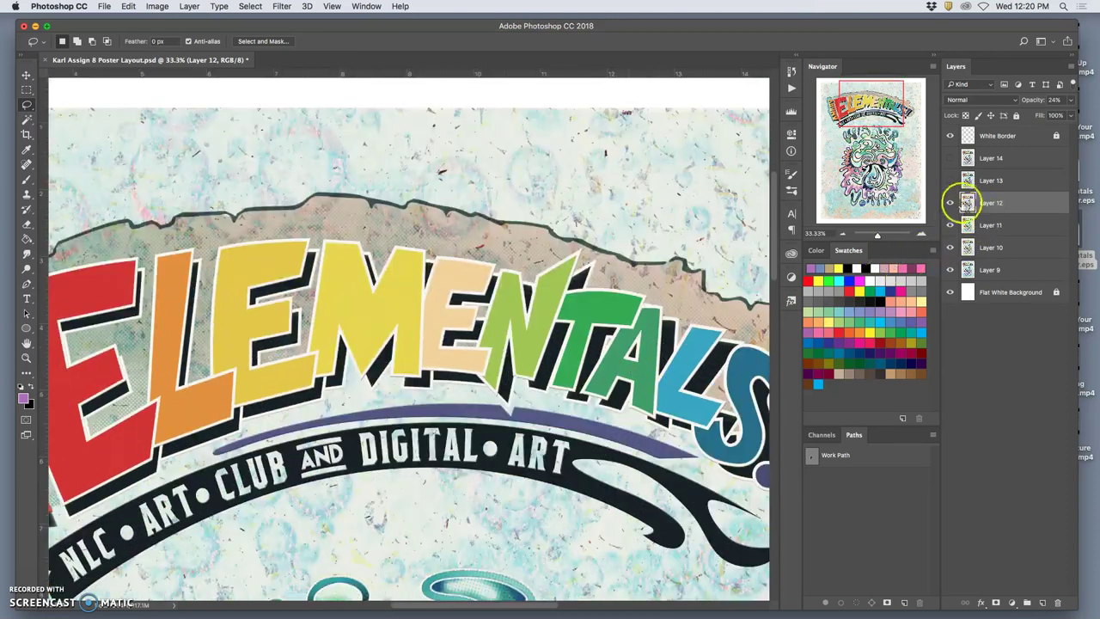
left_click(950, 203)
Show Layer 12 again, select Layer 13 and set it to Normal blending
left_click(952, 205)
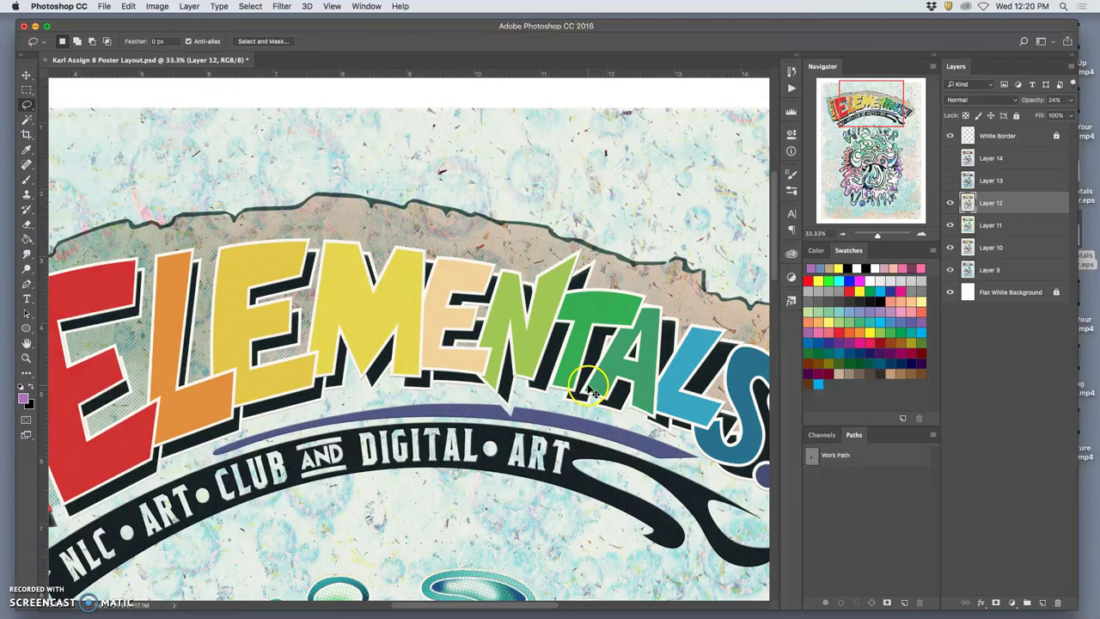
key("super+minus")
key("super+minus")
key("super+minus")
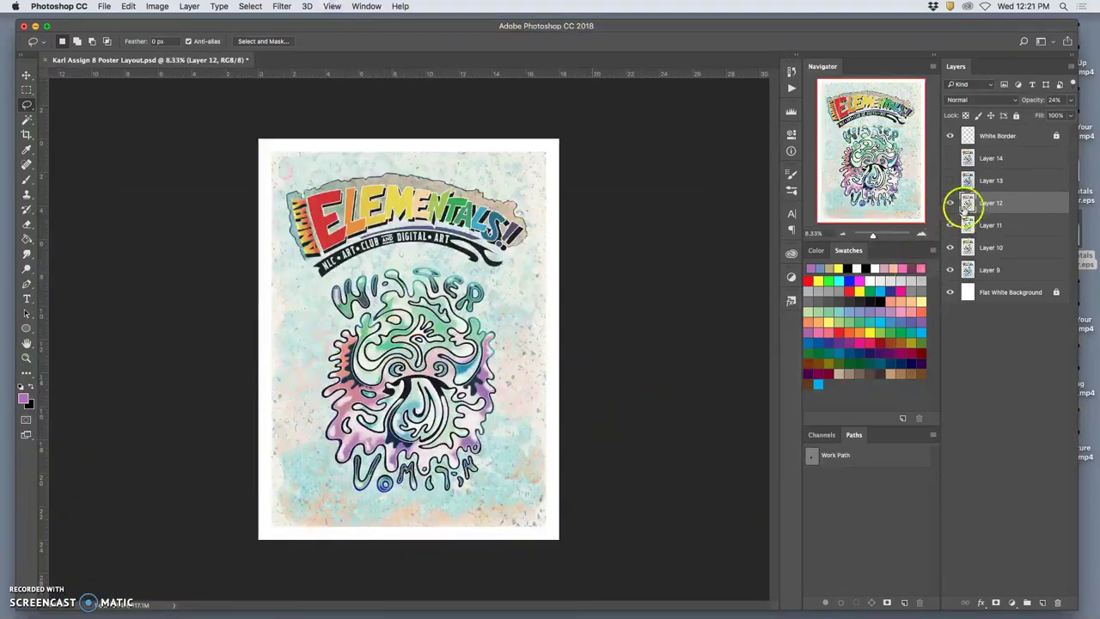
left_click(991, 180)
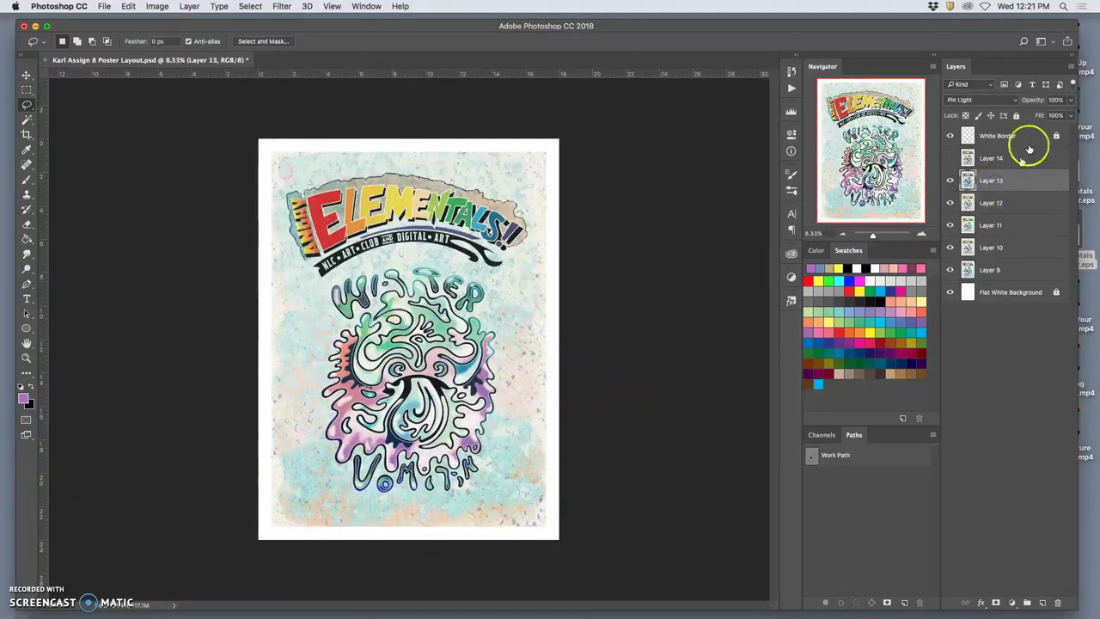
left_click(980, 100)
scroll(971, 51, "up", 5)
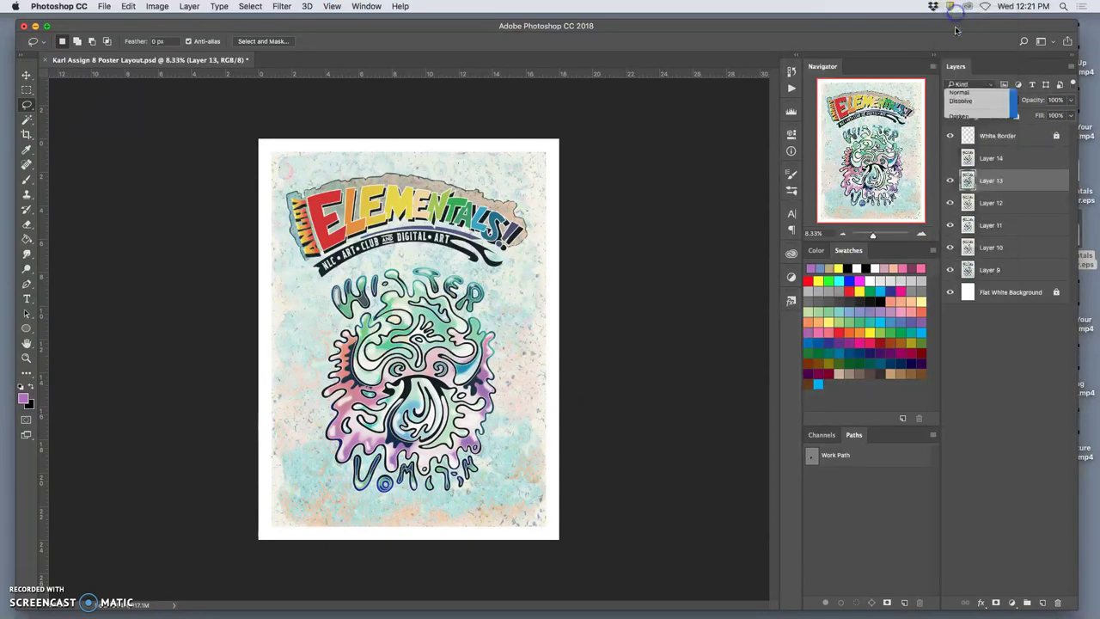
key("Return")
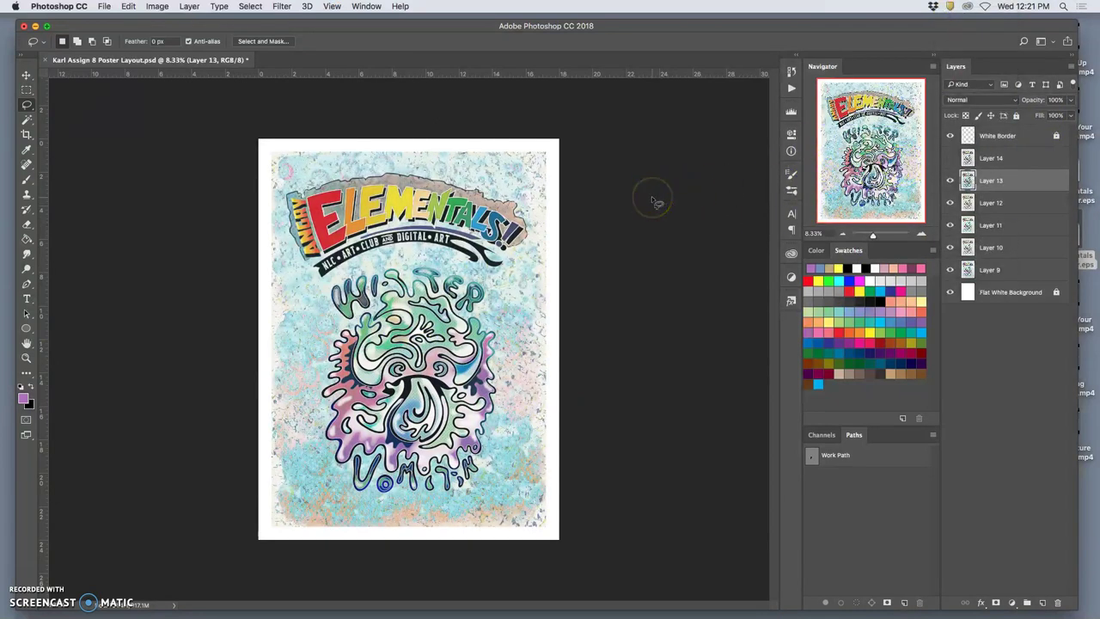
Zoom in to inspect Layer 13's halftone dots, then fit the poster on screen
key("super+equal")
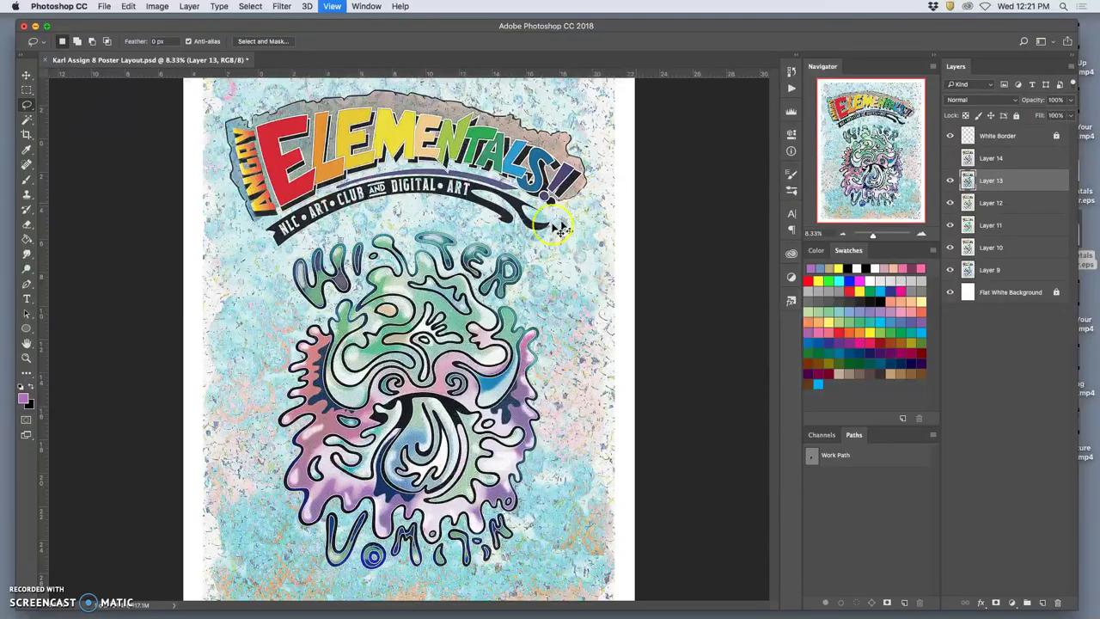
key("super+equal")
key("super+equal")
key("super+equal")
key("super+equal")
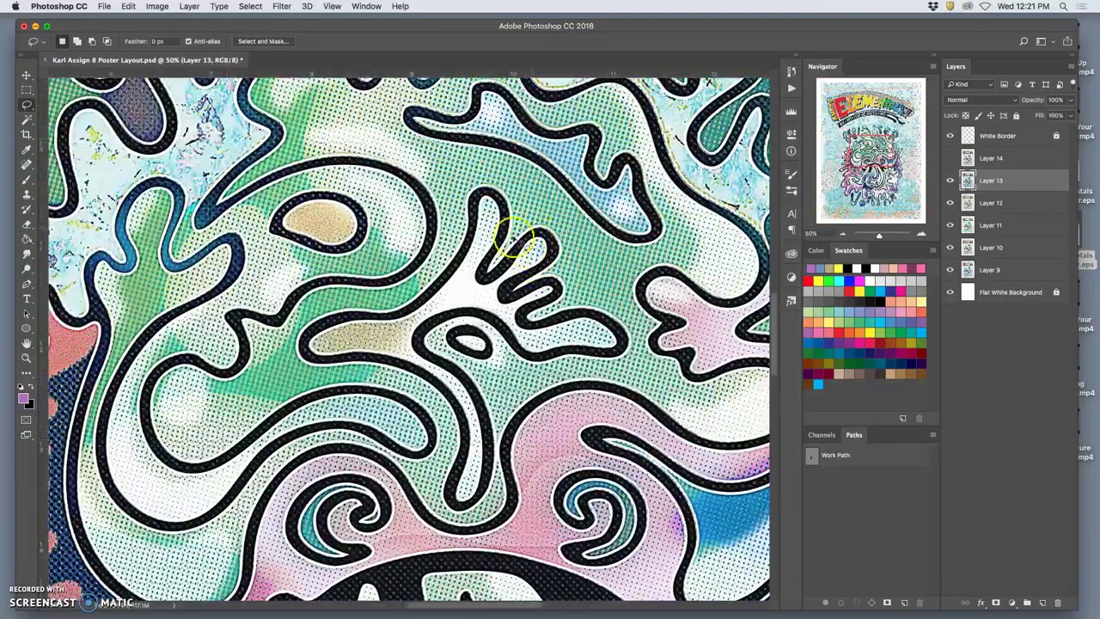
key("super+equal")
key("super+equal")
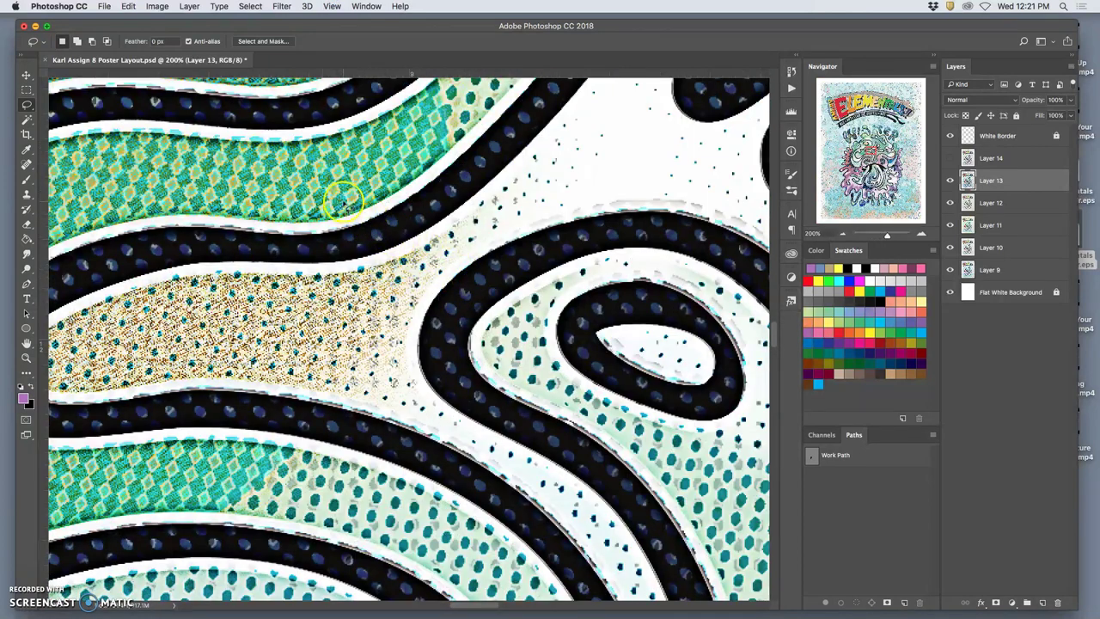
scroll(344, 196, "left", 5)
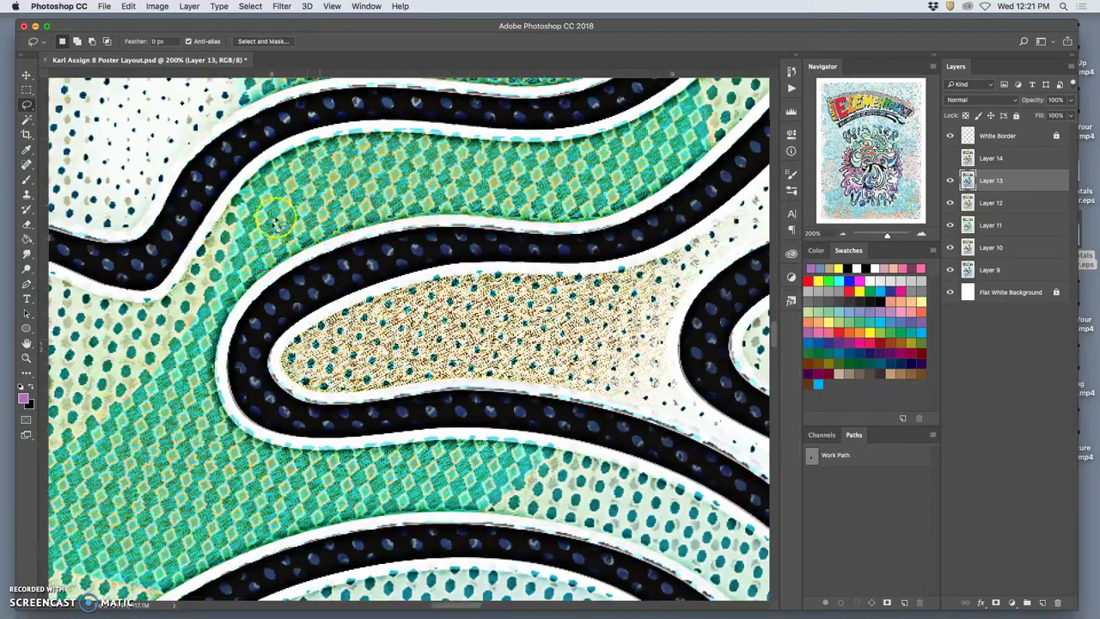
key("super+equal")
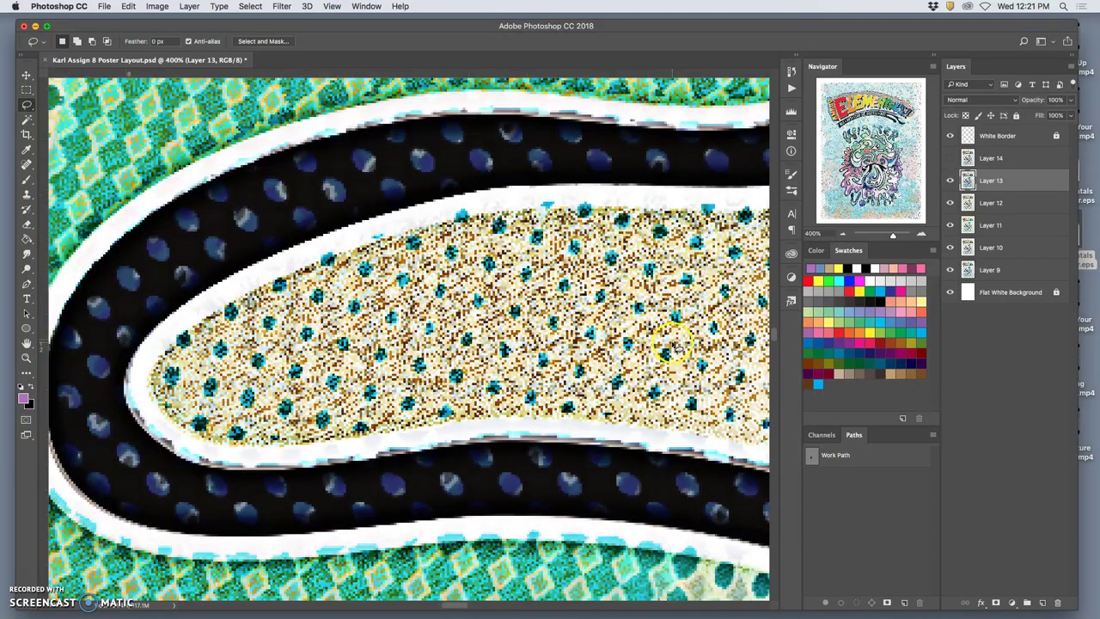
scroll(670, 340, "right", 10)
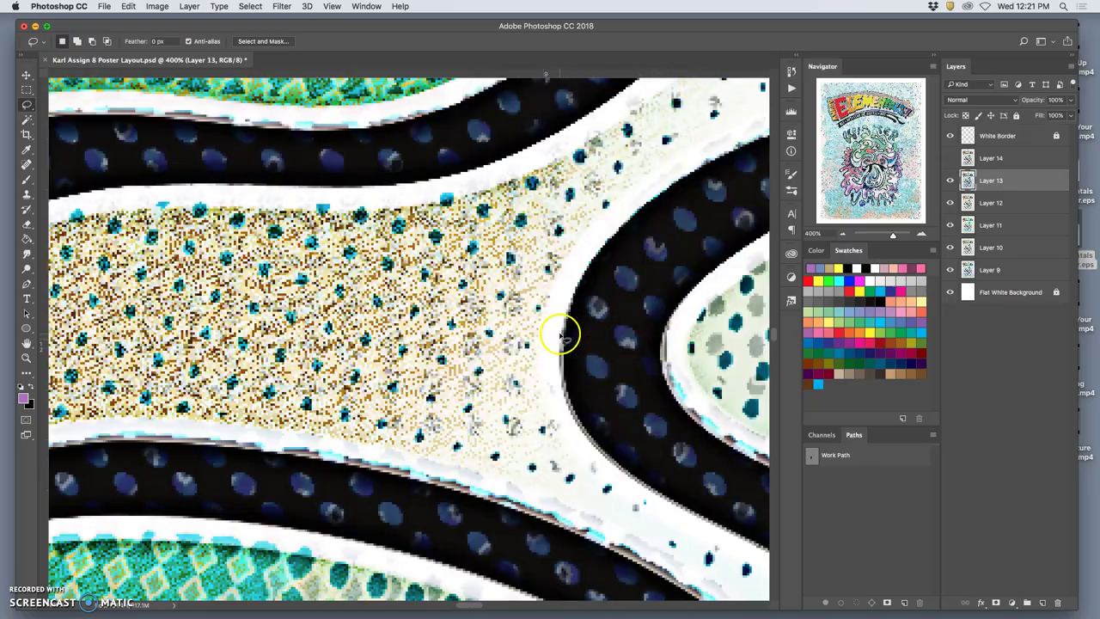
key("super+minus")
key("super+minus")
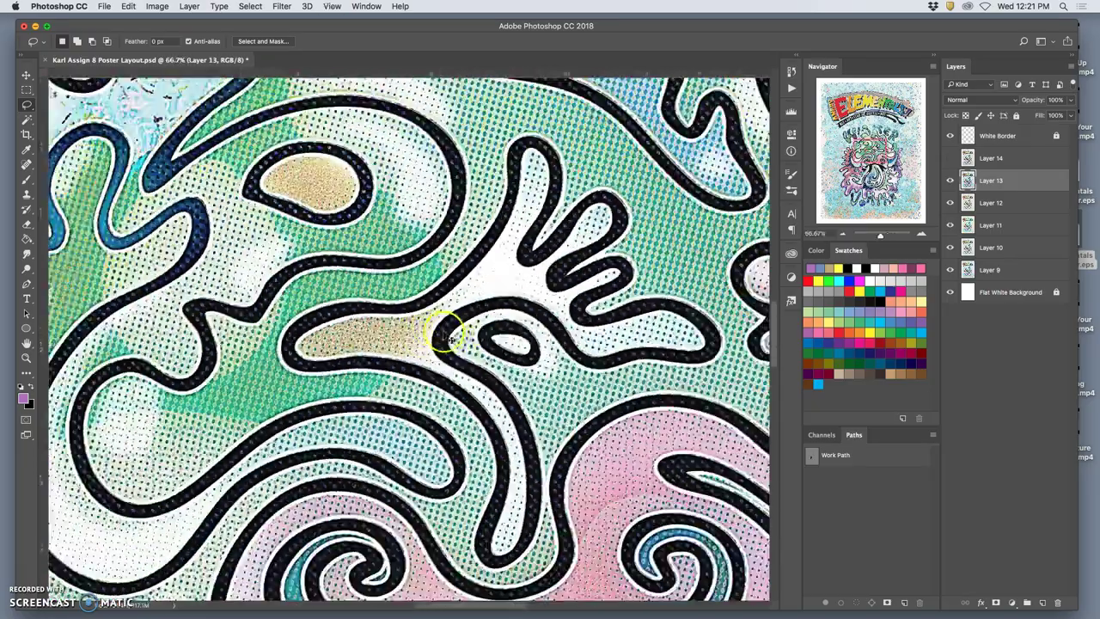
key("super+minus")
key("super+minus")
key("super+minus")
key("super+0")
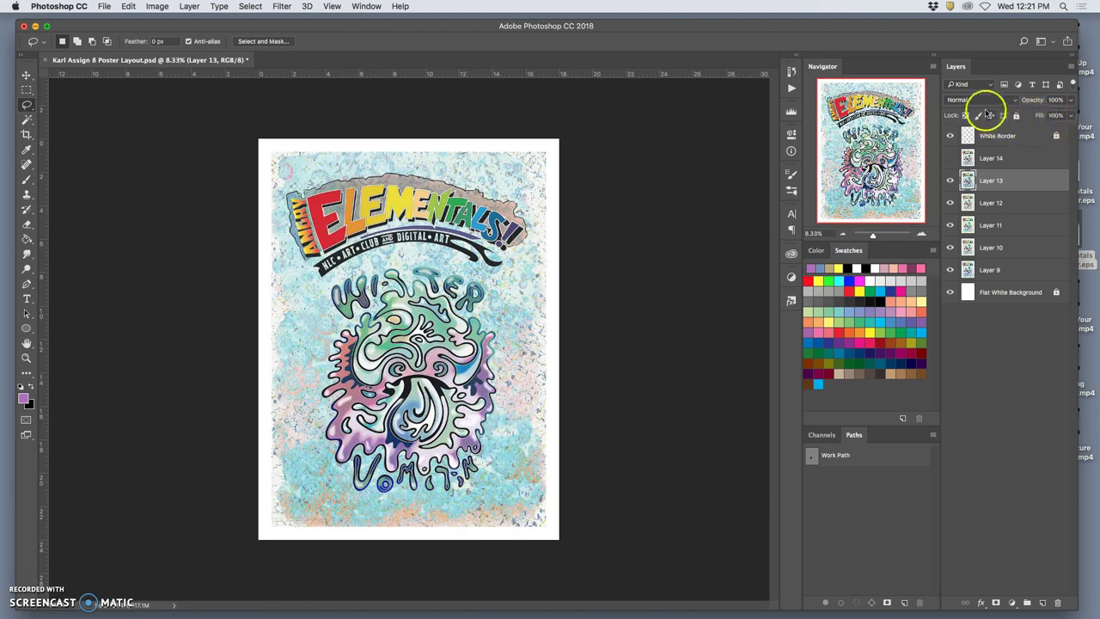
Set Layer 13's blend mode to Pin Light and compare it on and off
left_click(951, 180)
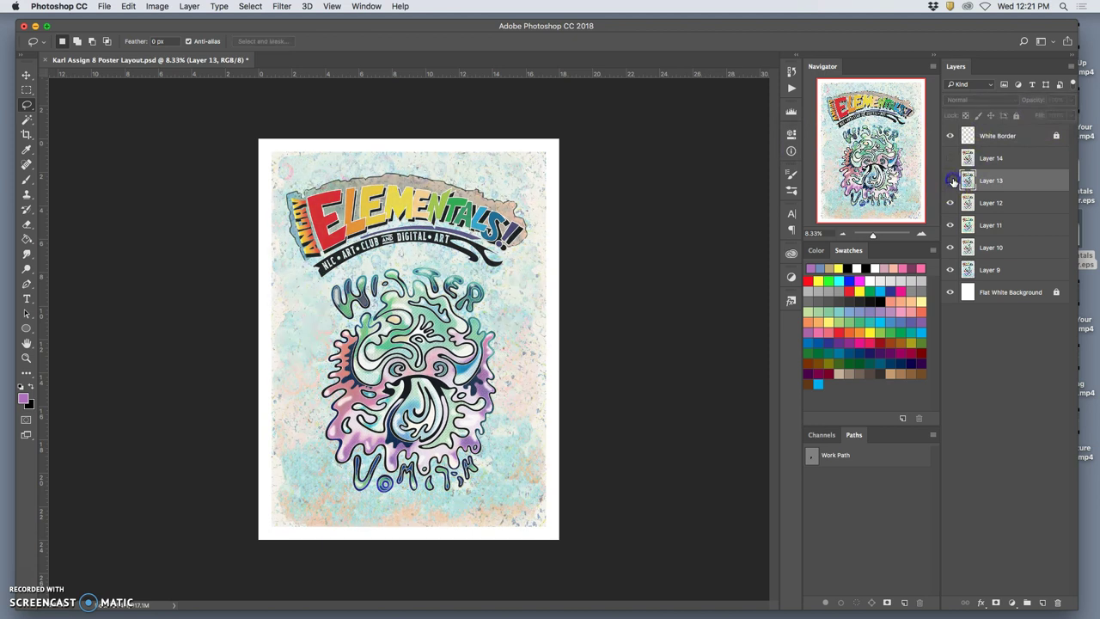
left_click(951, 181)
left_click(962, 100)
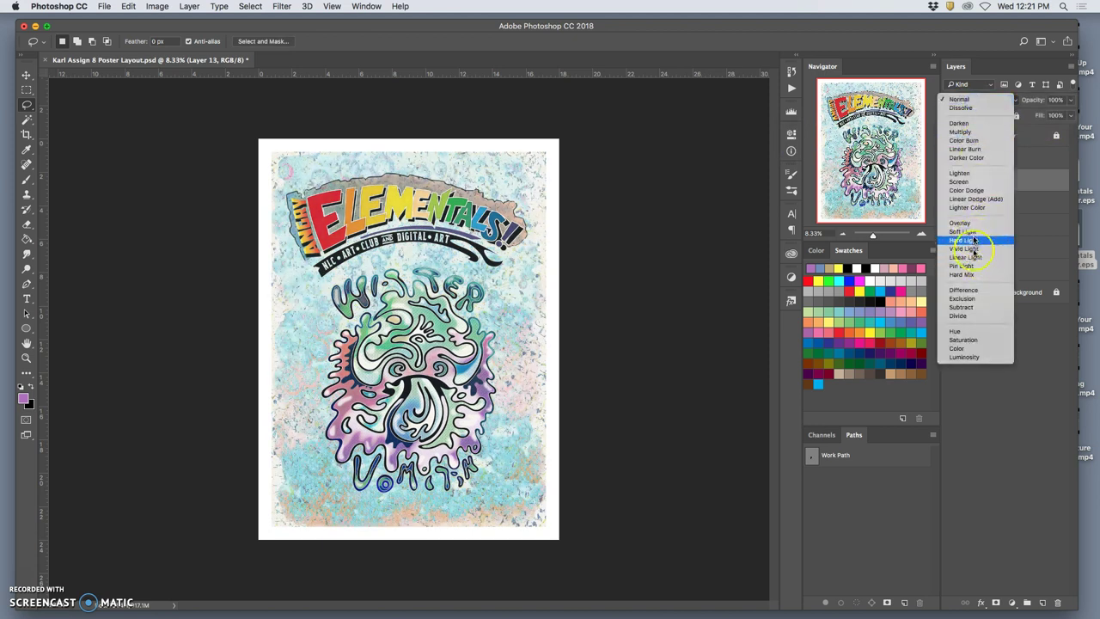
left_click(962, 265)
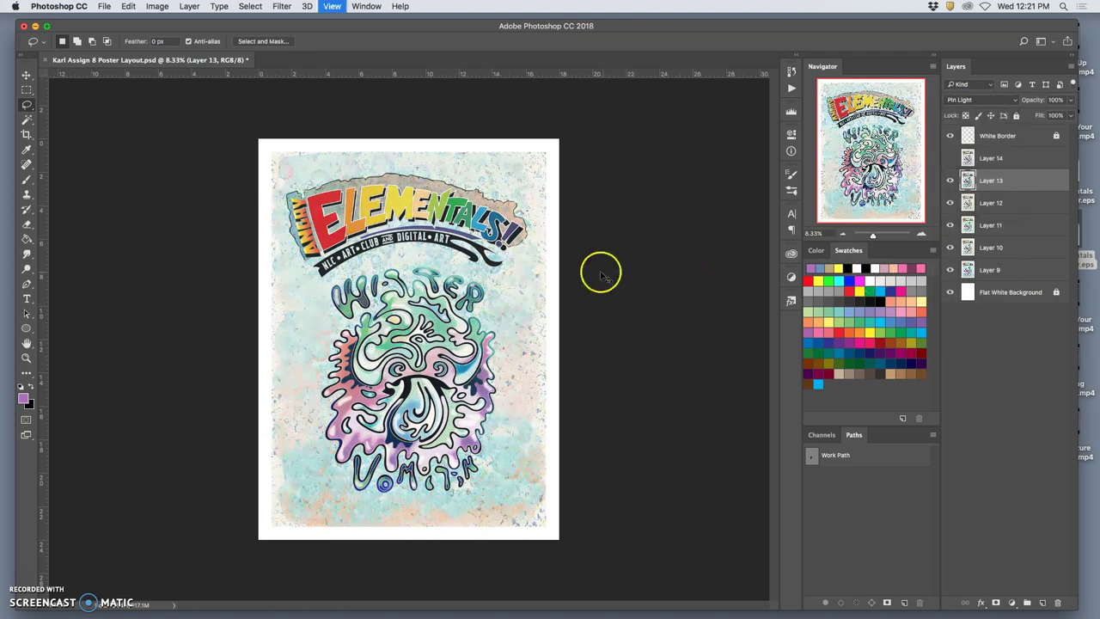
key("super+plus")
key("super+plus")
key("super+plus")
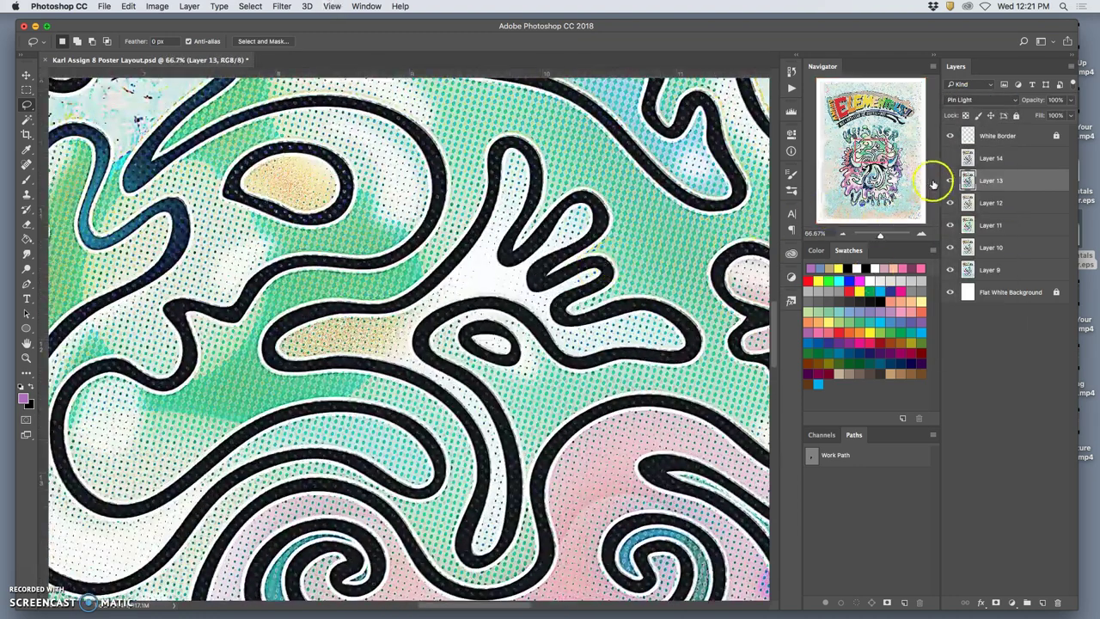
left_click(949, 181)
left_click(948, 180)
left_click(949, 180)
left_click(949, 181)
left_click(949, 181)
left_click(949, 181)
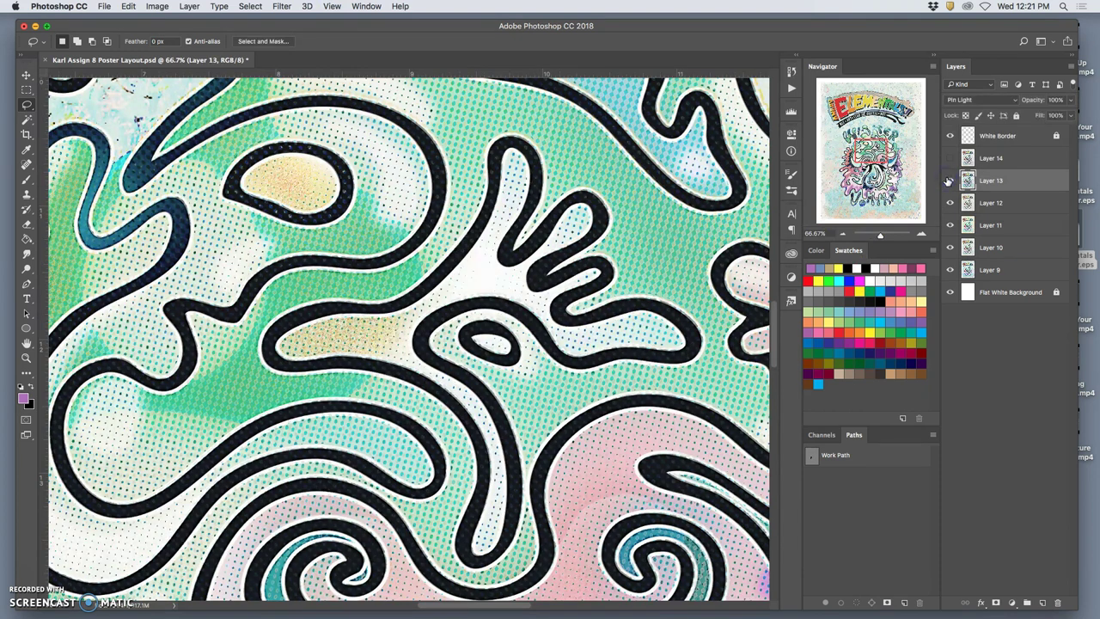
Switch Layer 13 to Soft Light and compare it on and off
left_click(964, 102)
left_click(961, 86)
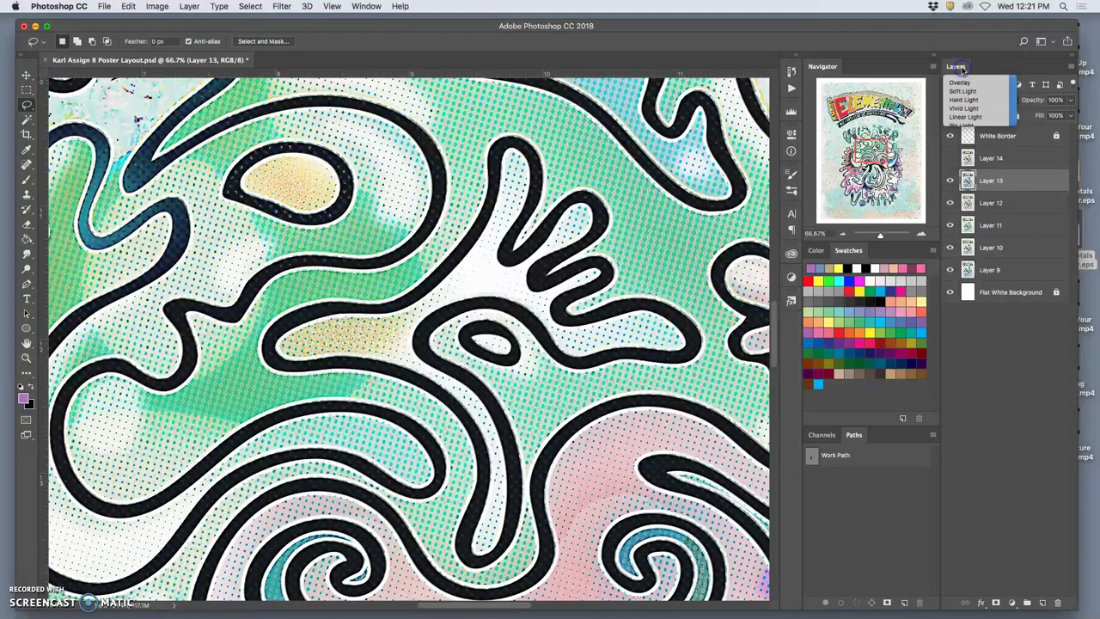
left_click(950, 180)
left_click(950, 180)
left_click(950, 181)
key("super+minus")
key("super+minus")
key("super+minus")
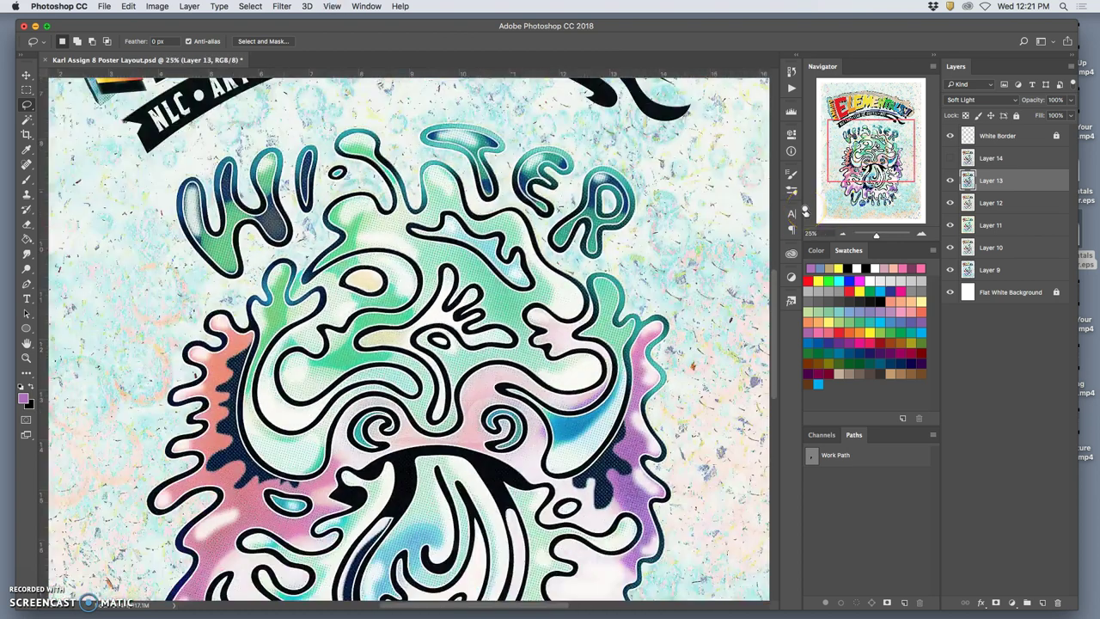
left_click(950, 181)
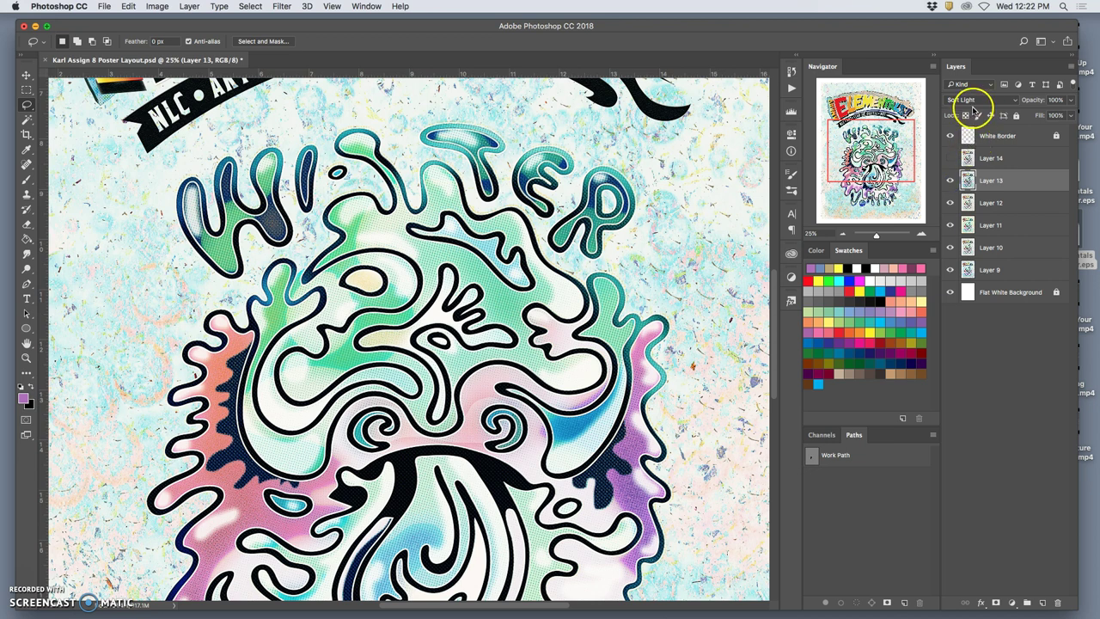
key("super+minus")
left_click(950, 181)
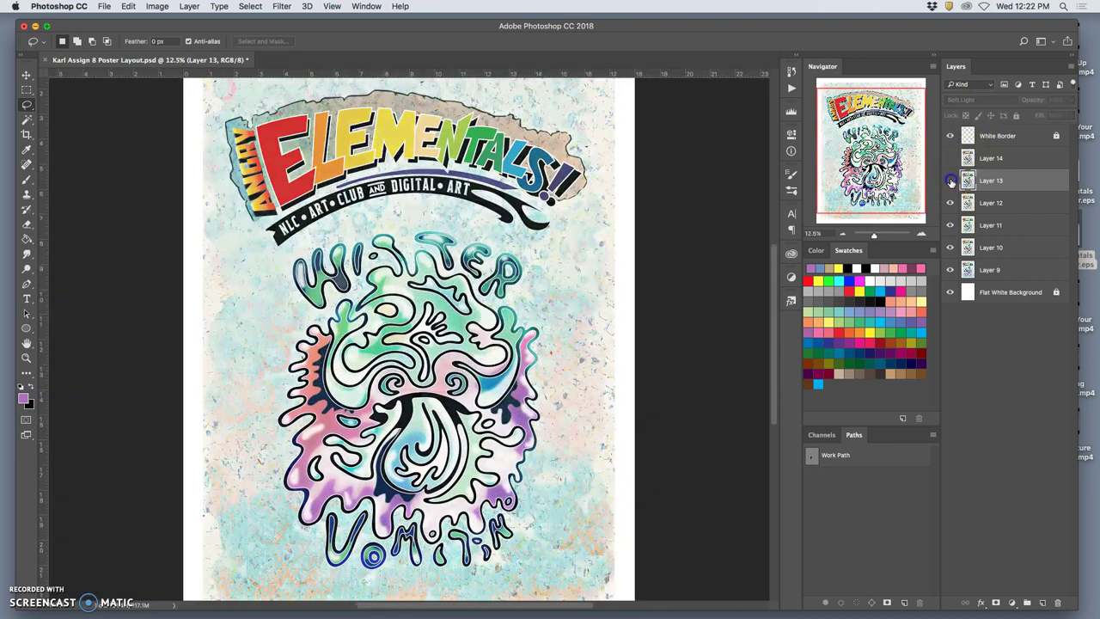
Try Pin Light and Overlay on Layer 13, finishing on Pin Light
left_click(971, 100)
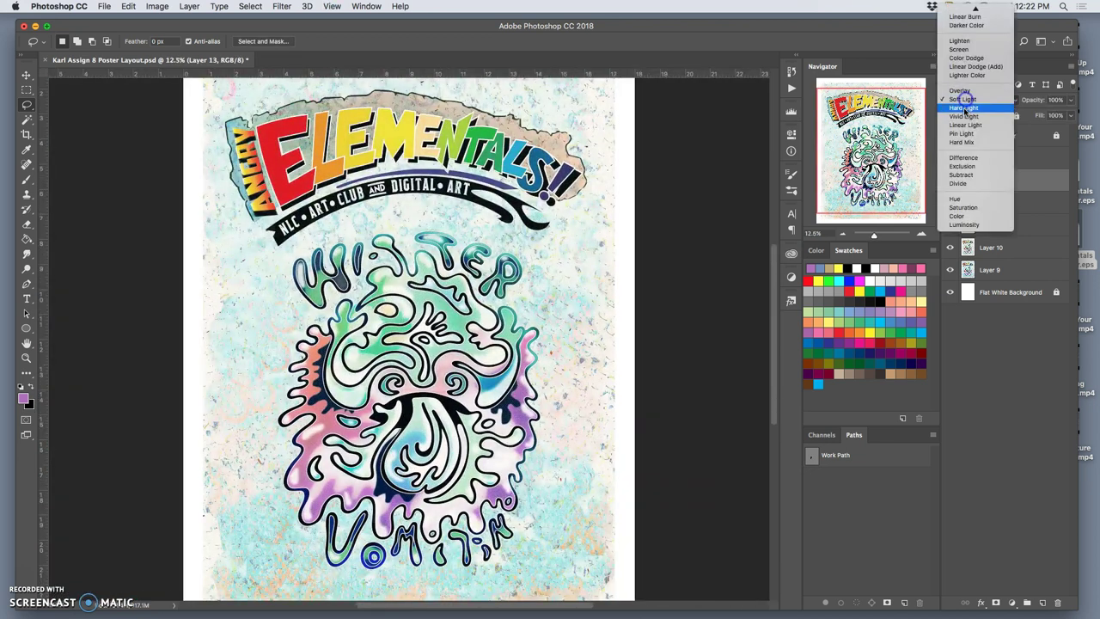
left_click(962, 135)
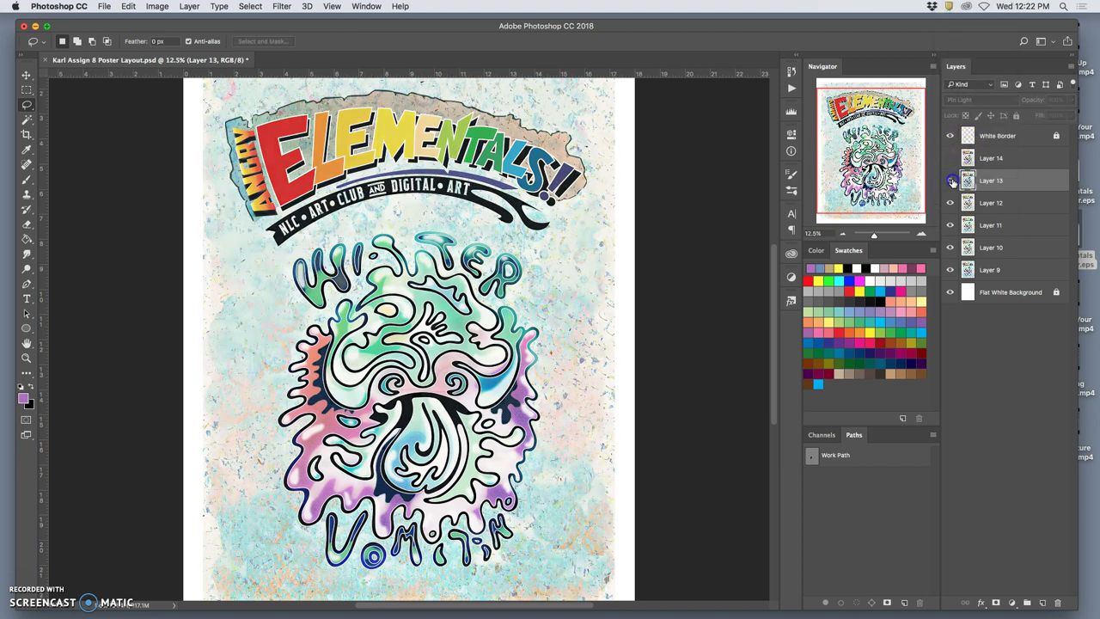
key("super+plus")
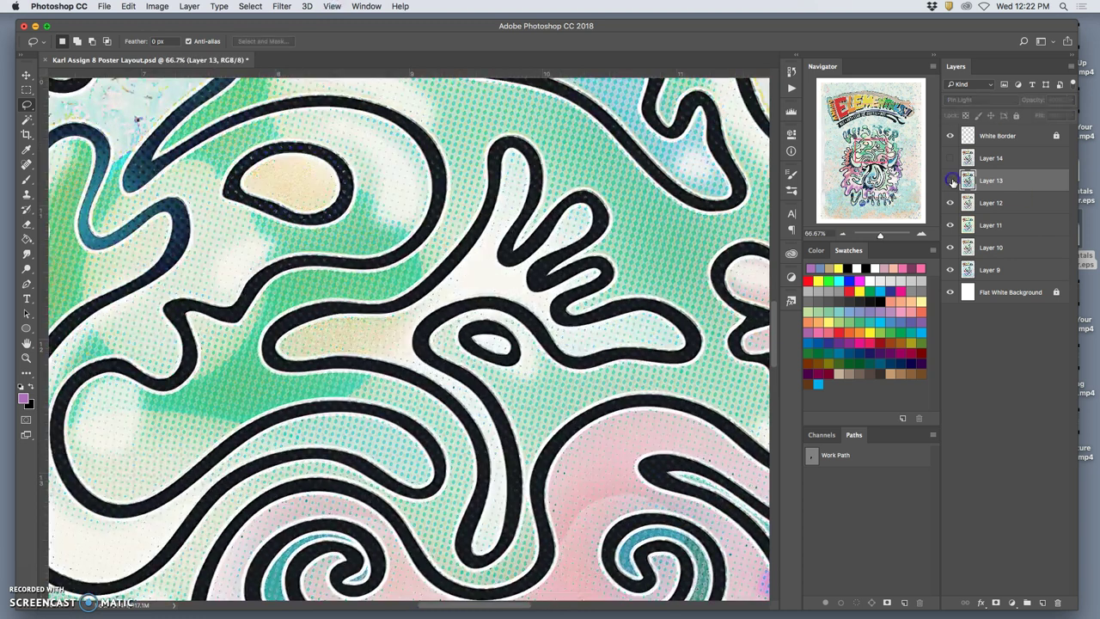
left_click(951, 180)
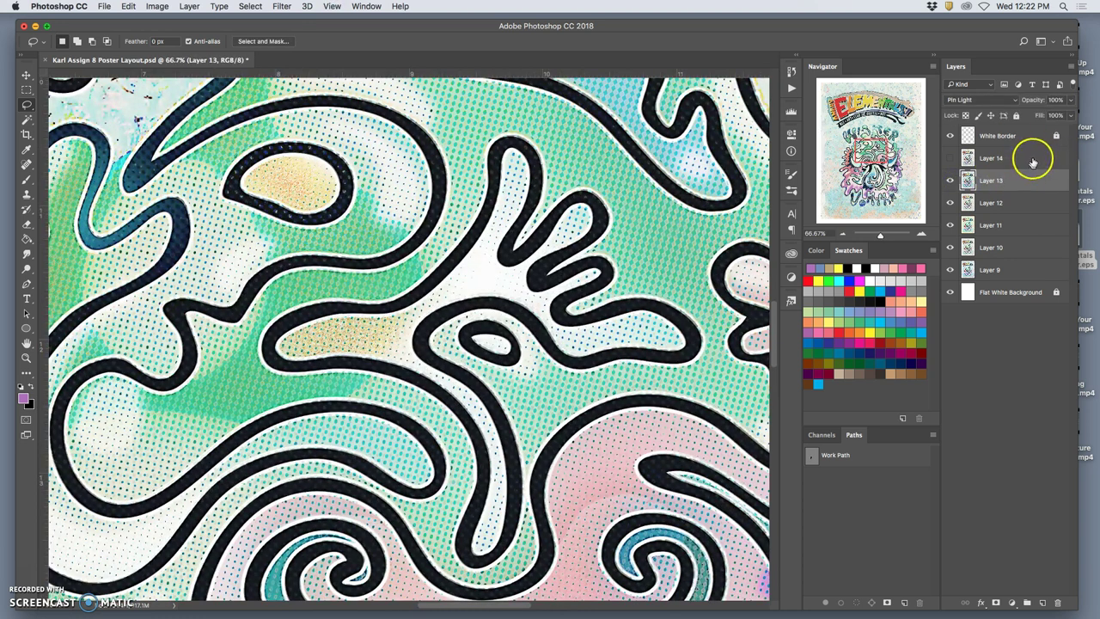
left_click(969, 99)
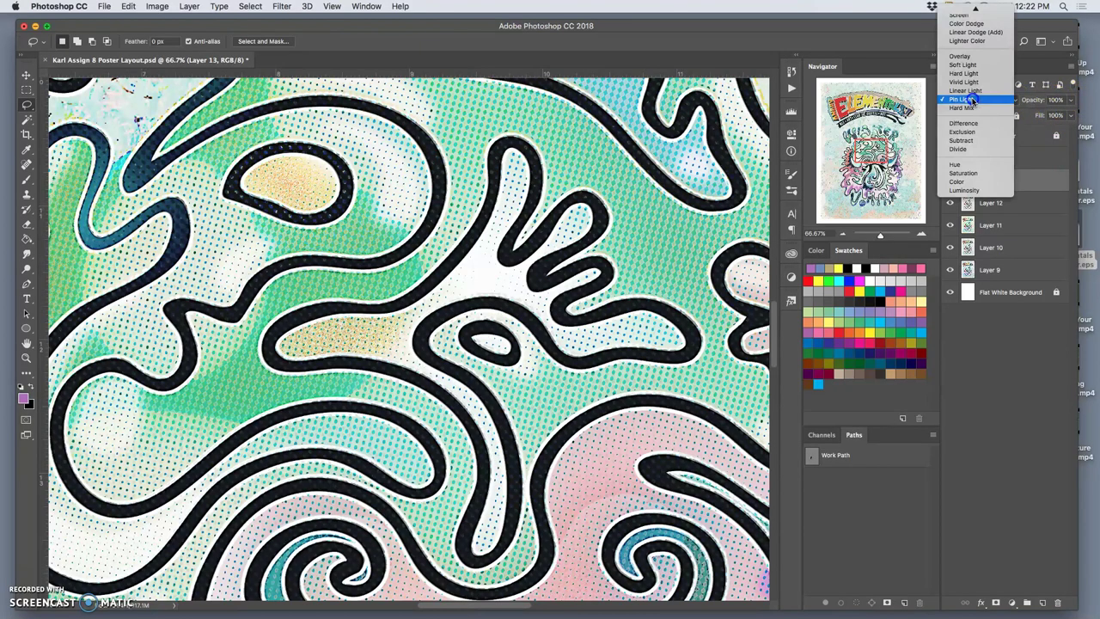
left_click(960, 58)
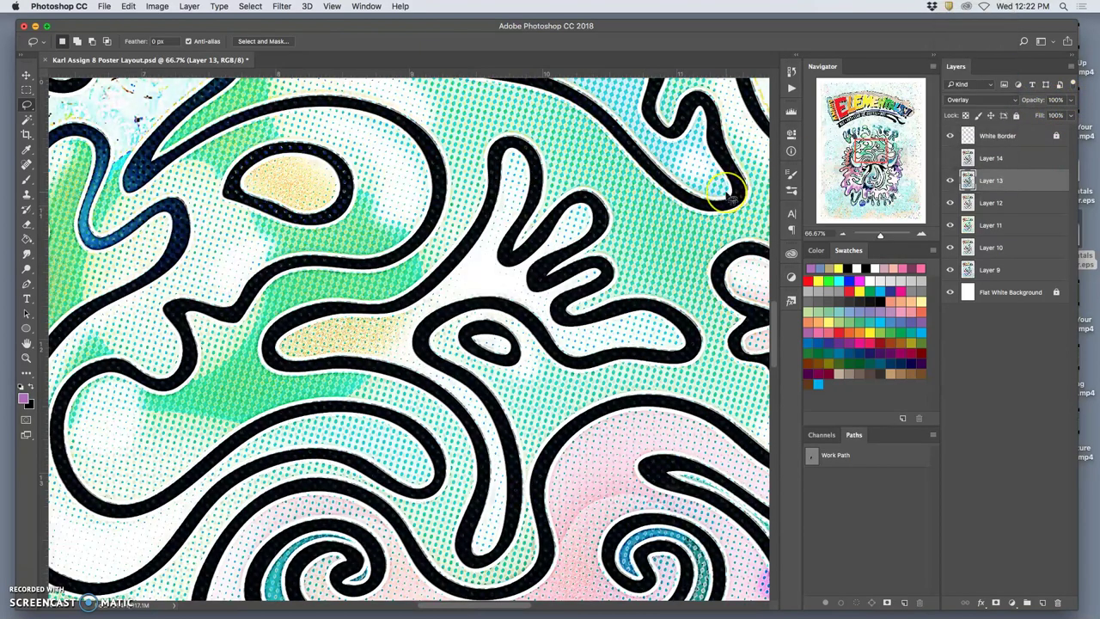
key("super+0")
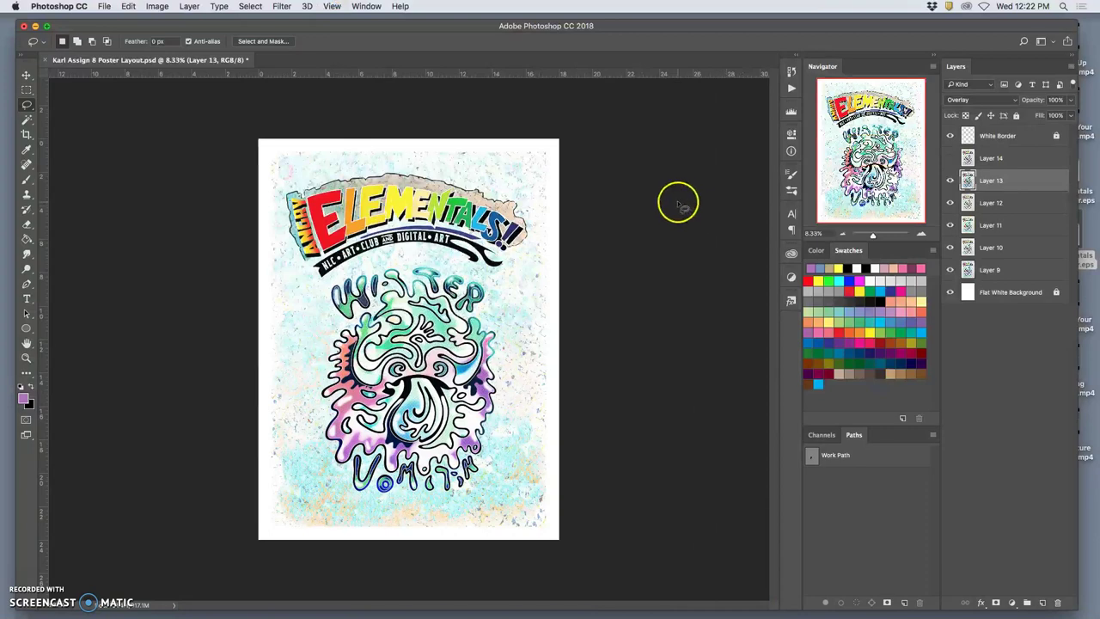
left_click(980, 99)
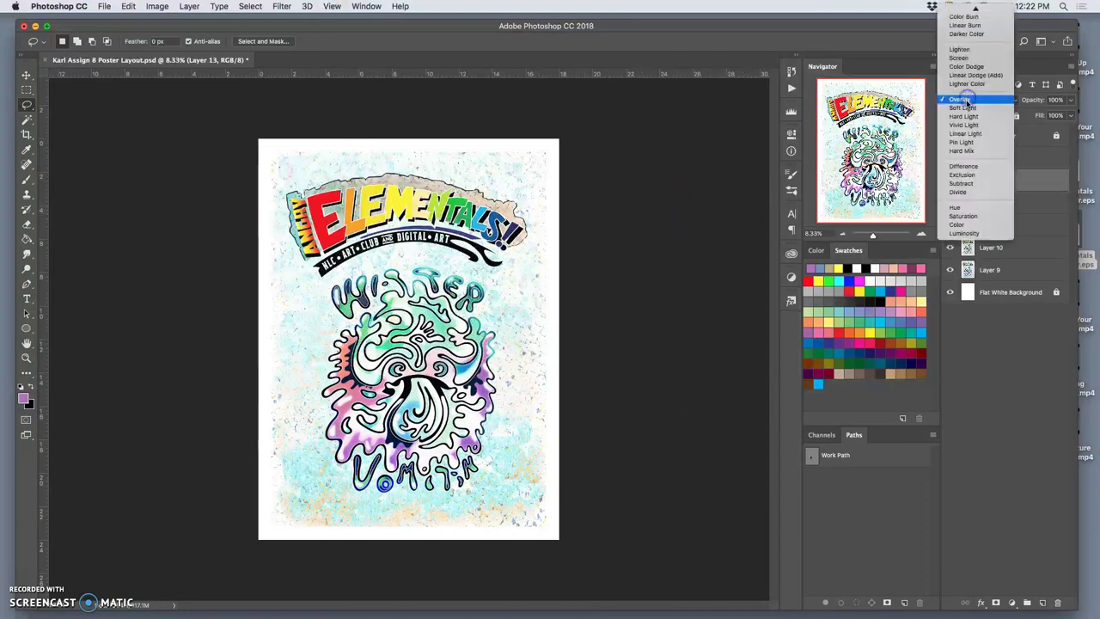
left_click(962, 142)
key("super+plus")
key("super+plus")
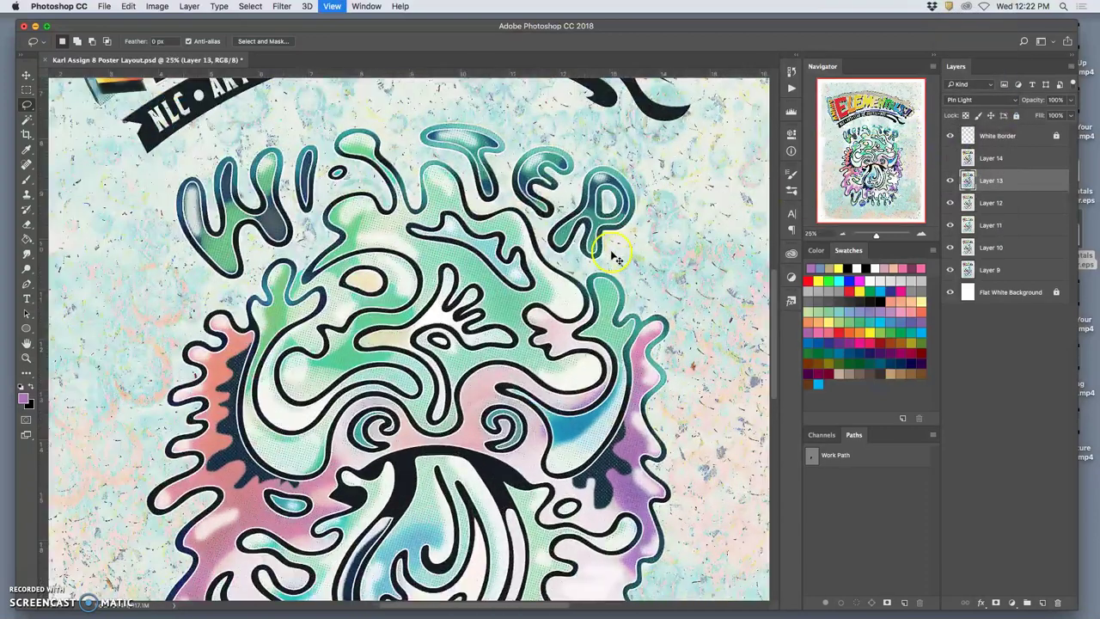
key("super+plus")
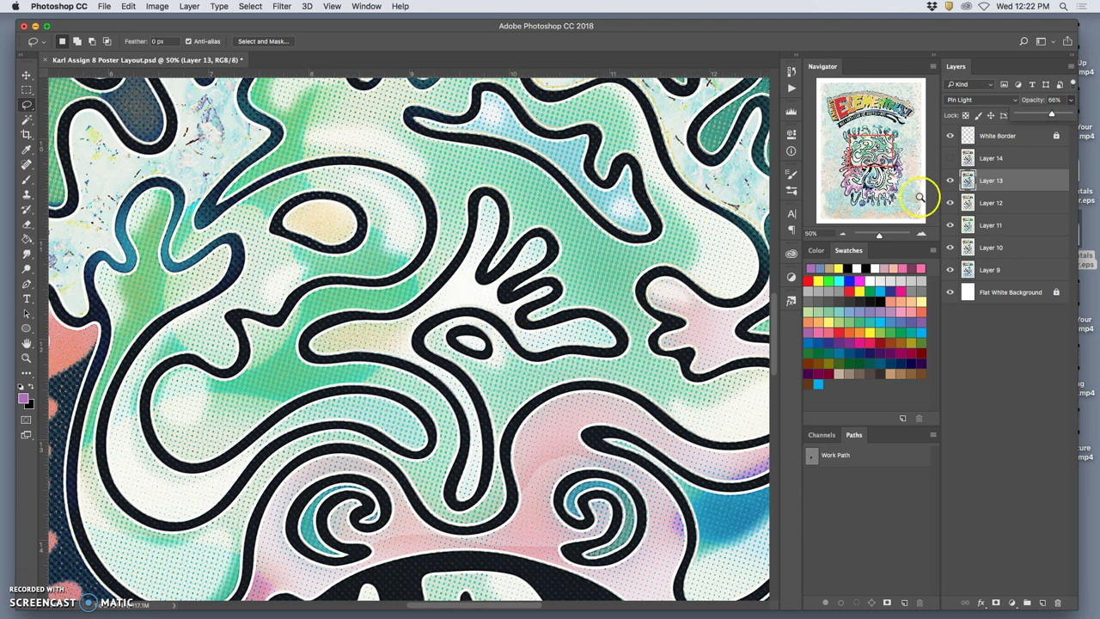
Compare Layer 13 on and off at 66% over the bottom lettering
key("super+plus")
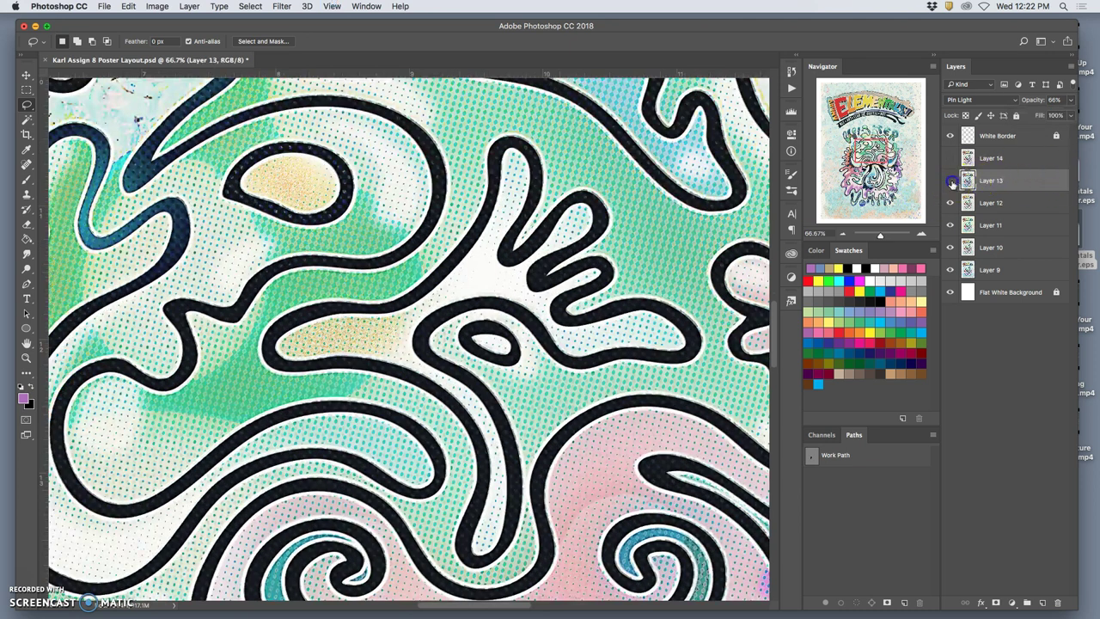
left_click(951, 180)
scroll(641, 335, "down", 5)
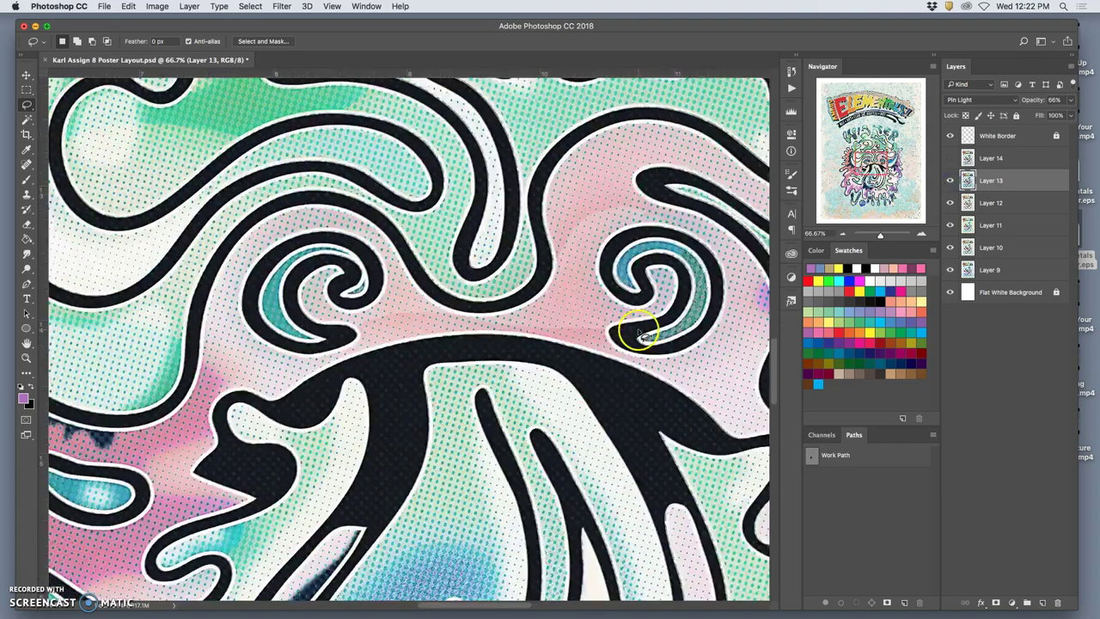
scroll(640, 335, "down", 5)
scroll(587, 350, "down", 5)
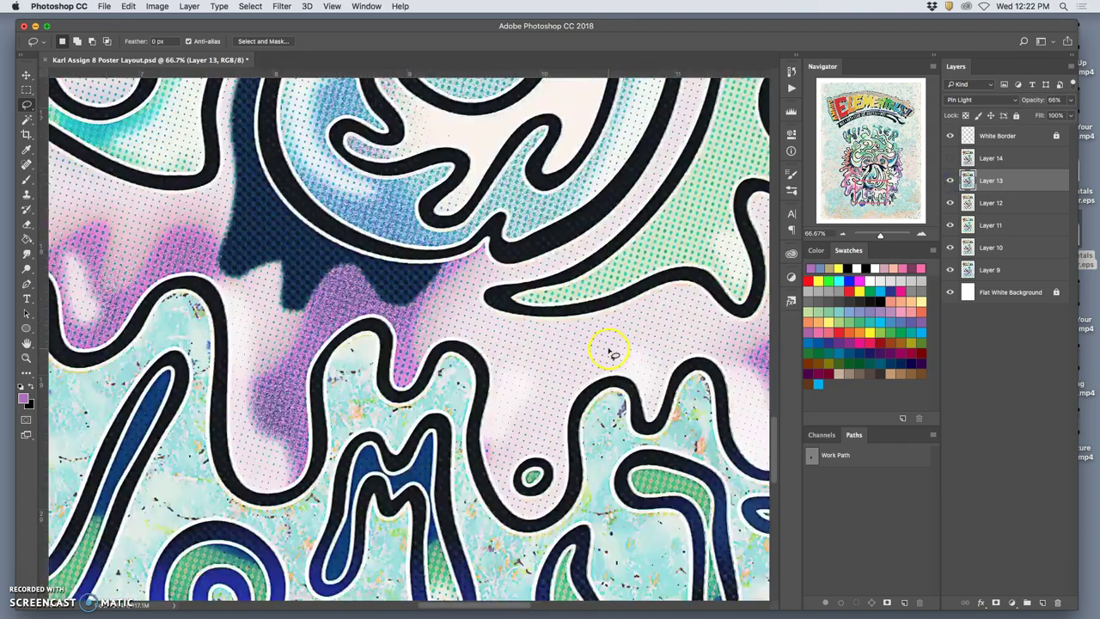
scroll(587, 350, "down", 5)
scroll(587, 351, "down", 5)
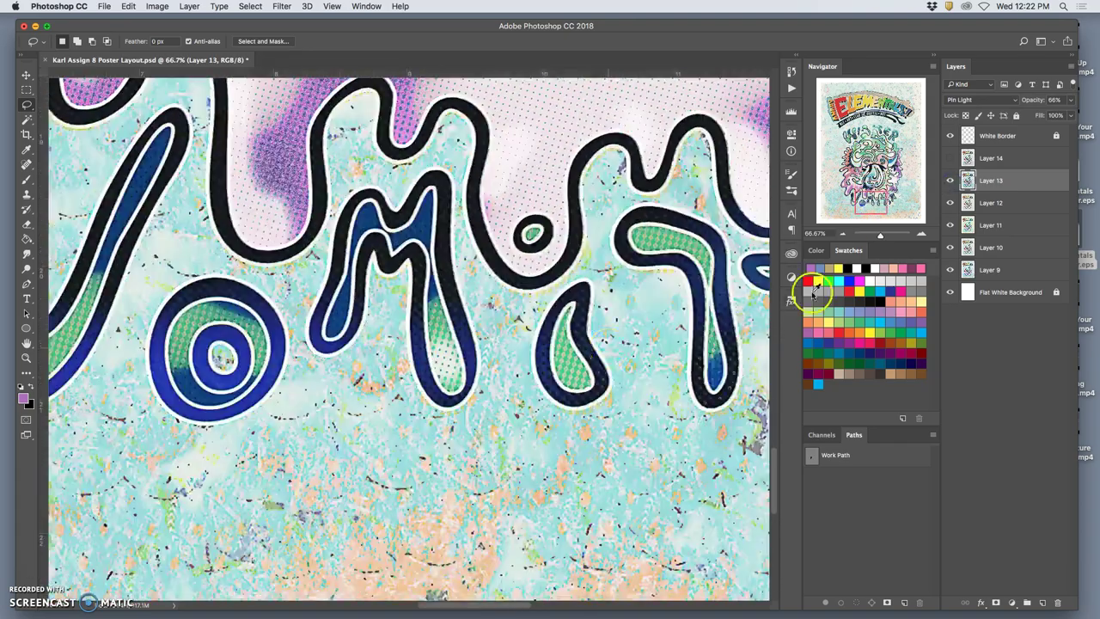
left_click(951, 180)
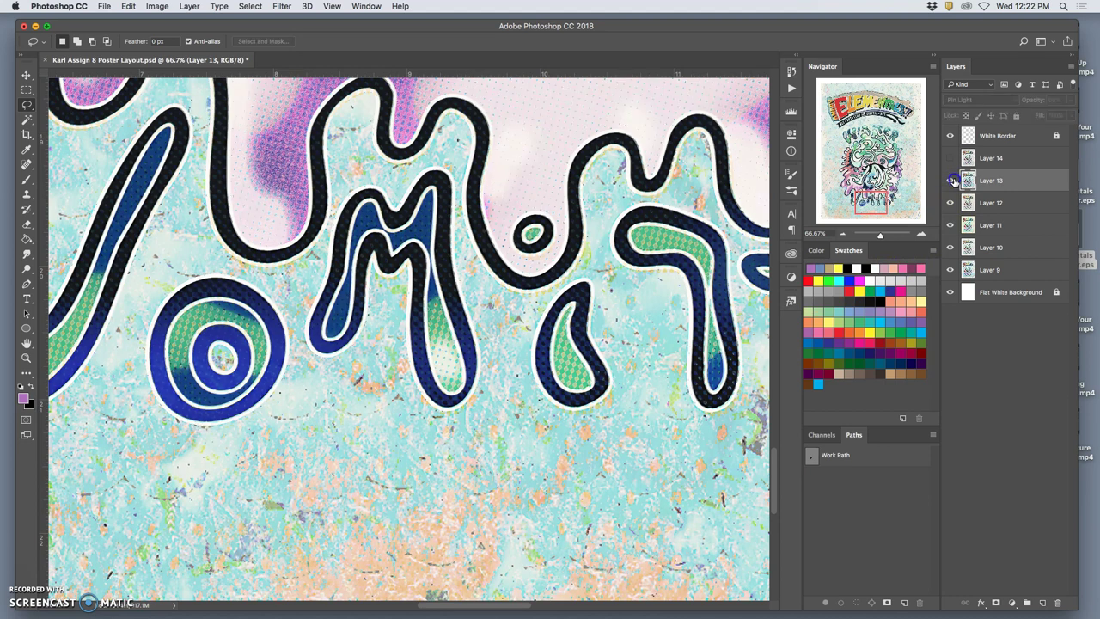
scroll(679, 279, "down", 1)
key("cmd+minus")
key("cmd+minus")
key("cmd+minus")
key("cmd+minus")
key("super+minus")
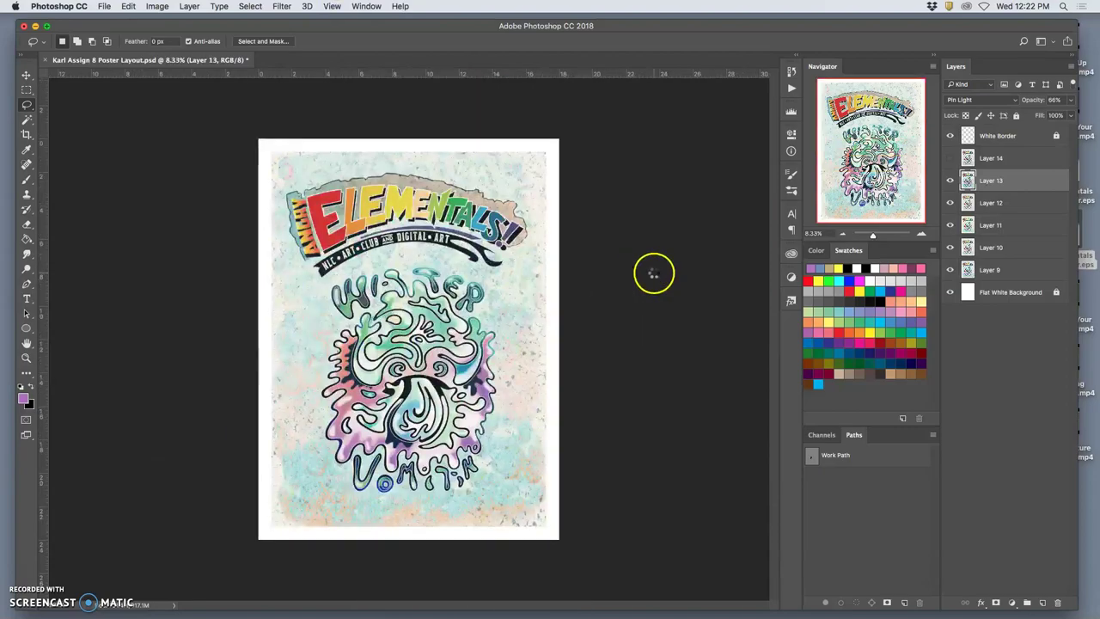
Compare Layer 13 on and off over the ELEMENTALS title, then zoom out
key("super+plus")
key("super+plus")
key("super+plus")
key("super+plus")
key("super+plus")
scroll(421, 230, "up", 3)
scroll(421, 230, "down", 6)
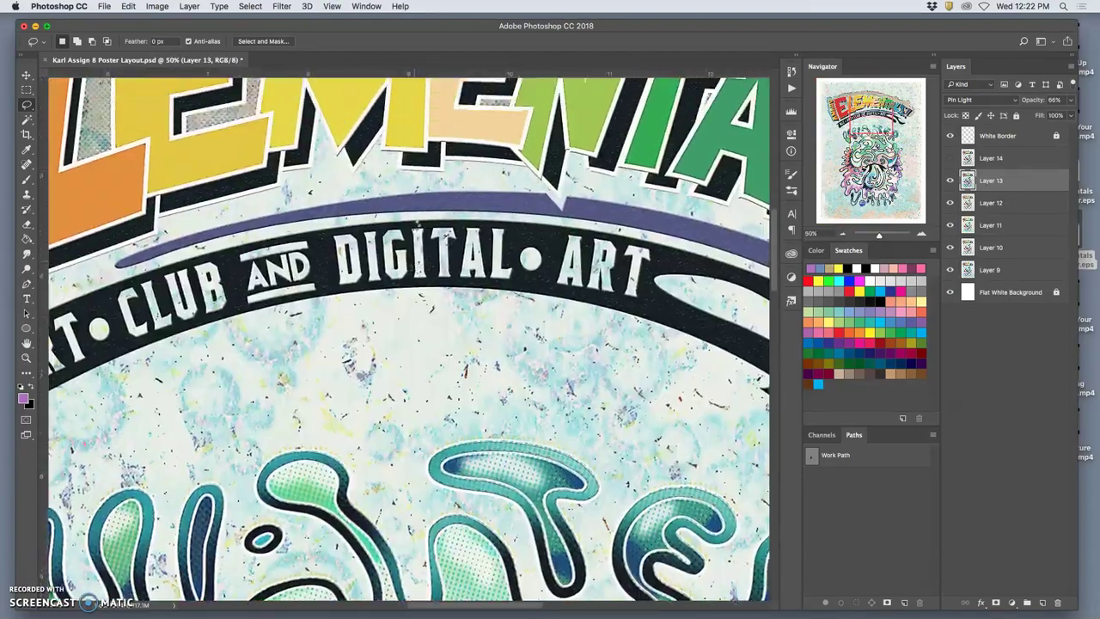
scroll(421, 230, "up", 3)
left_click(950, 180)
left_click(949, 180)
left_click(949, 181)
key("super+plus")
key("super+minus")
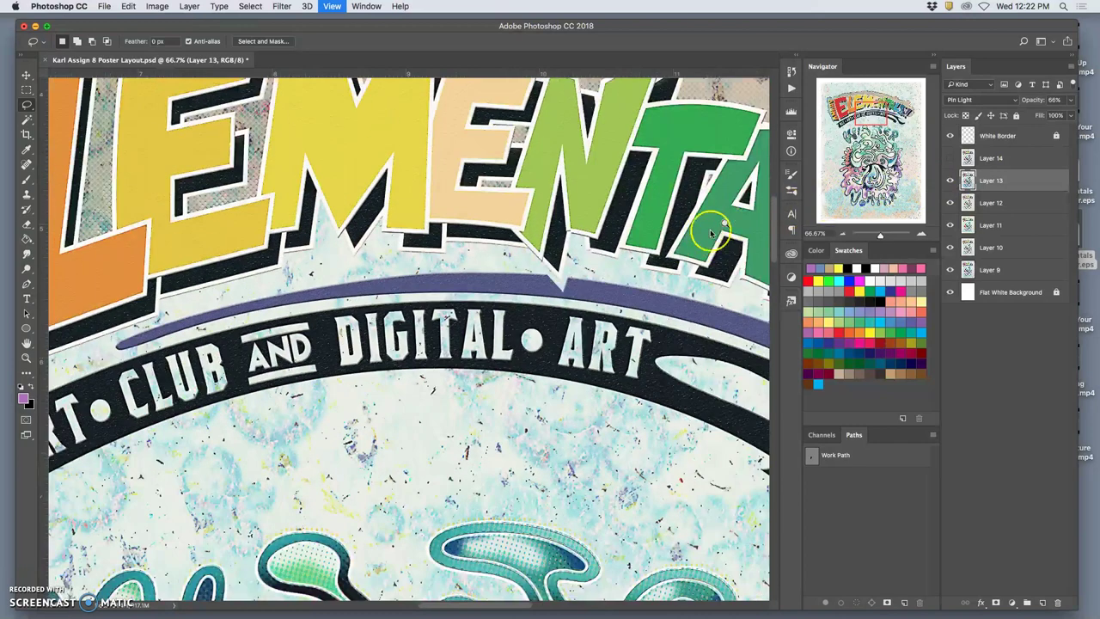
key("super+minus")
key("super+minus")
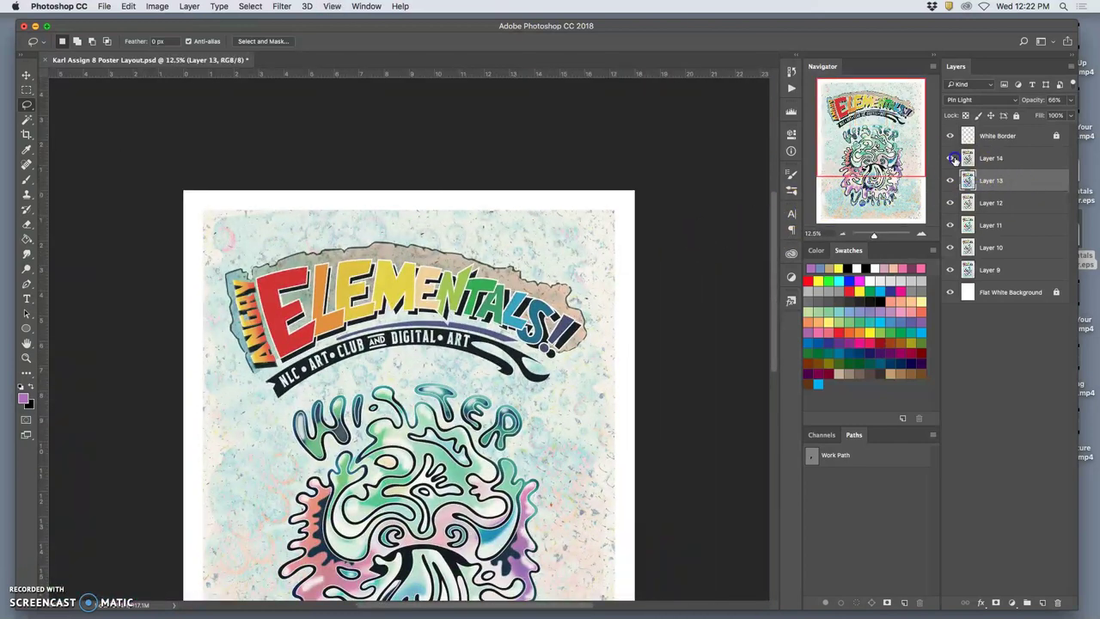
Select Layer 14 and lower its opacity to 39%, comparing it hidden and shown
left_click(990, 158)
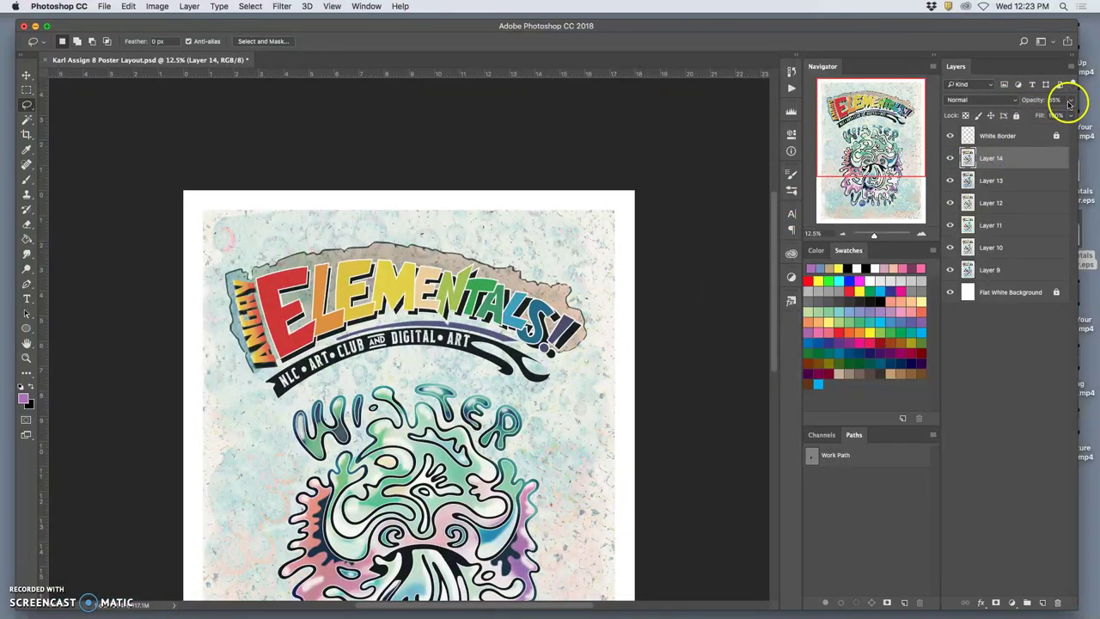
left_click(1069, 101)
left_click_drag(1050, 117, 1069, 117)
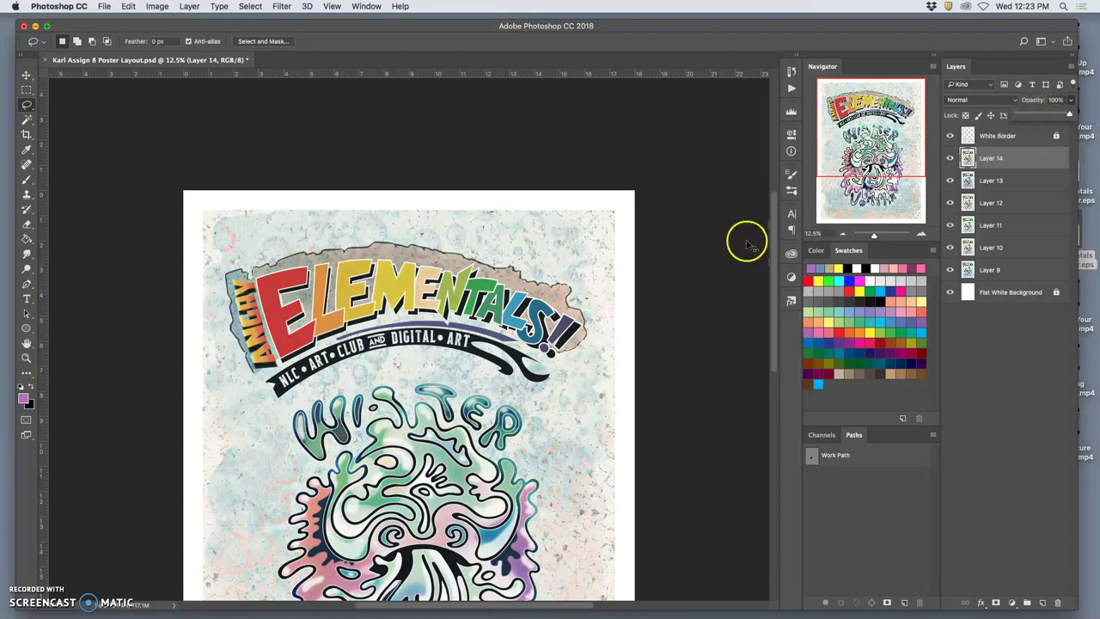
key("super+minus")
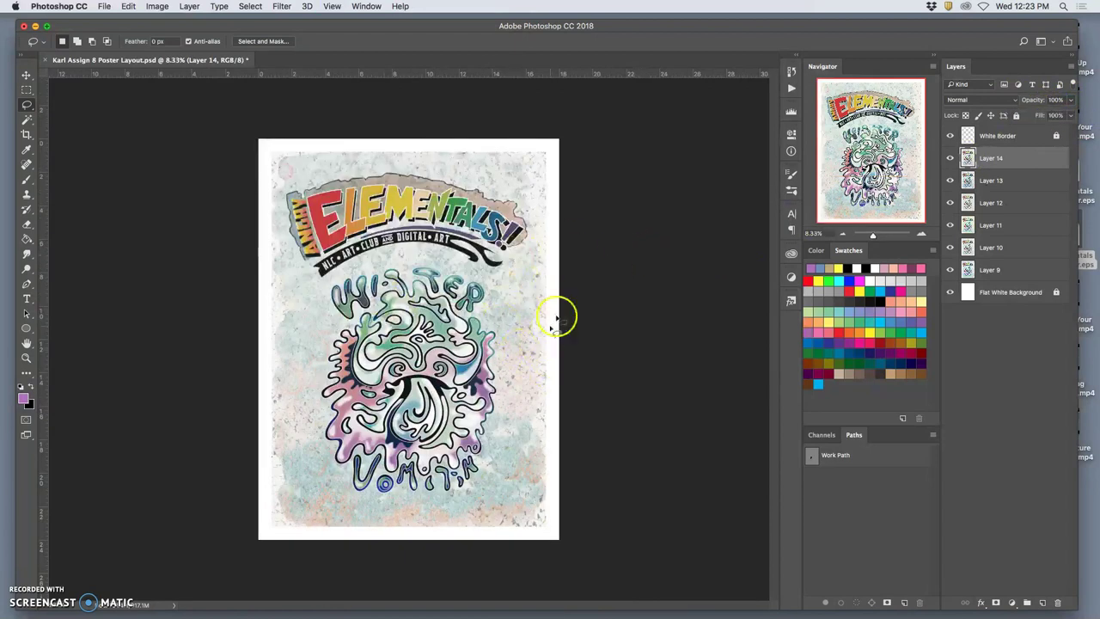
left_click(1069, 101)
key("super+plus")
key("super+plus")
key("super+plus")
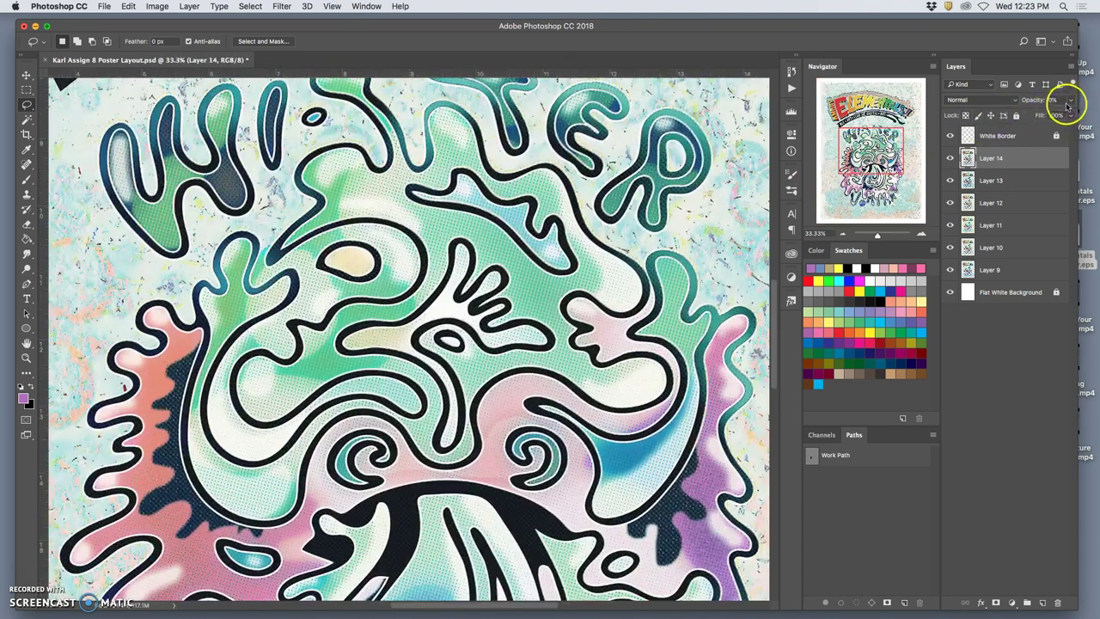
left_click(1071, 101)
left_click(951, 158)
key("super+minus")
key("super+minus")
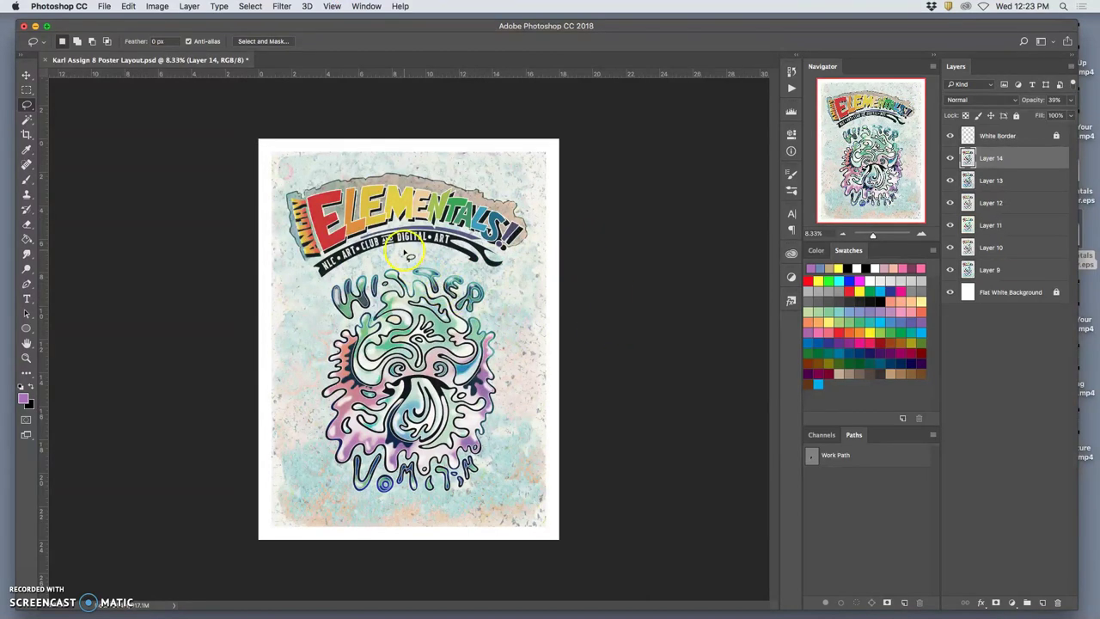
scroll(411, 255, "up", 3)
scroll(411, 255, "up", 2)
Zoom in on the headline and compare with Layers 14, 13 and 12 toggled
left_click_drag(411, 254, 404, 344)
scroll(359, 225, "up", 2)
scroll(359, 225, "up", 3)
left_click_drag(359, 225, 396, 225)
scroll(354, 231, "up", 2)
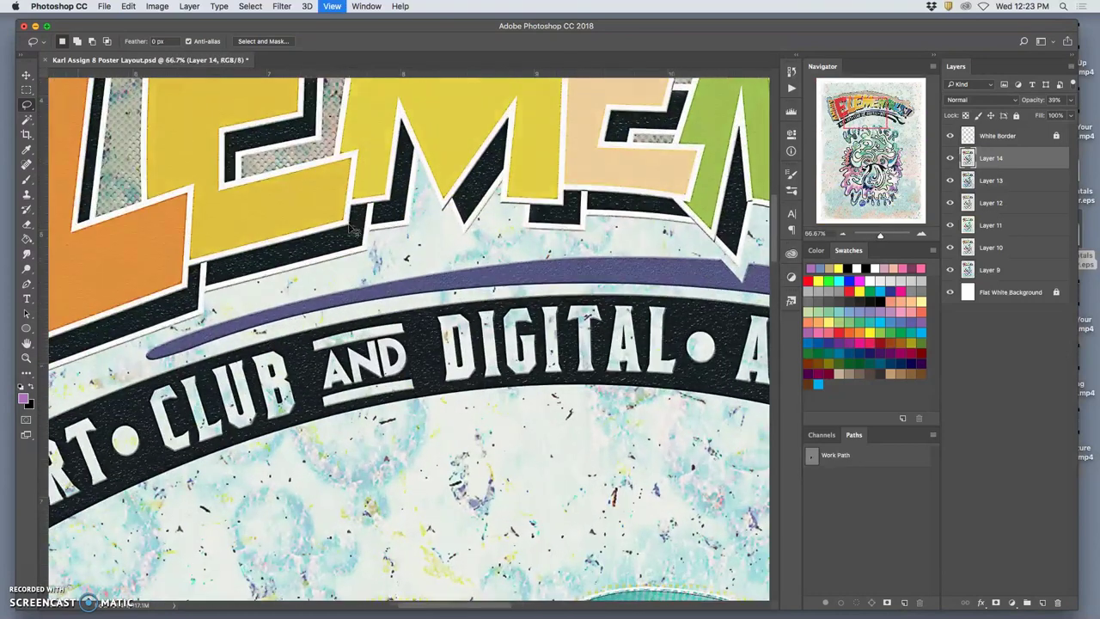
scroll(354, 230, "up", 5)
scroll(354, 230, "up", 3)
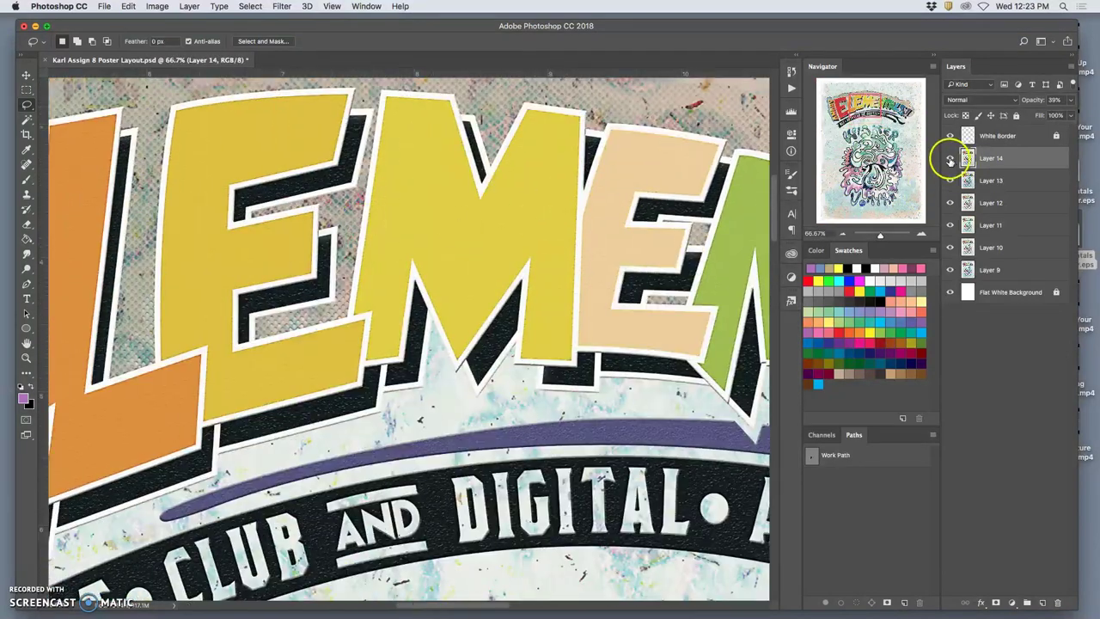
left_click(951, 159)
left_click(951, 181)
left_click(952, 205)
Select the yellow M in the headline with the Magic Wand, Contiguous enabled
left_click(27, 120)
left_click(343, 42)
left_click(428, 153)
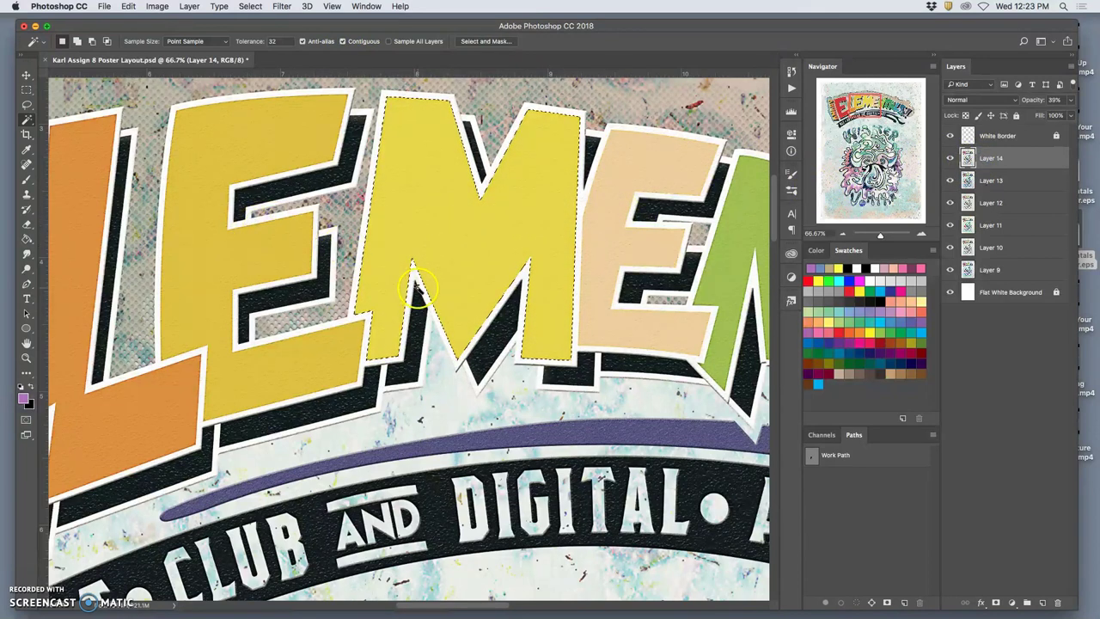
key("super+minus")
key("super+minus")
key("super+minus")
scroll(516, 275, "down", 3)
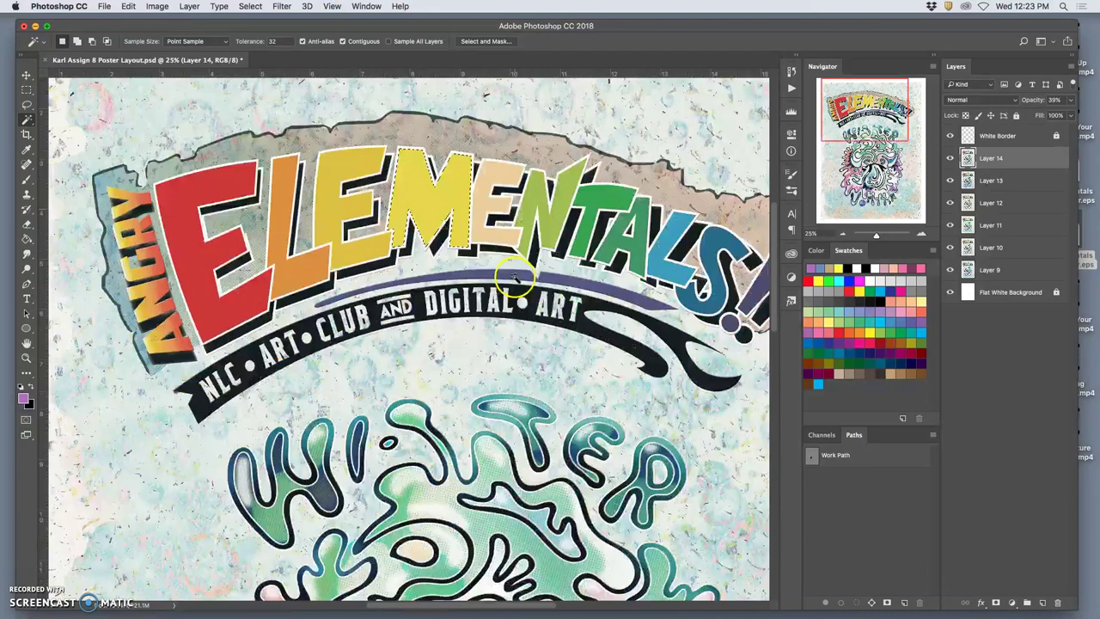
scroll(515, 275, "down", 3)
scroll(515, 275, "down", 5)
scroll(515, 275, "down", 5)
scroll(516, 275, "down", 5)
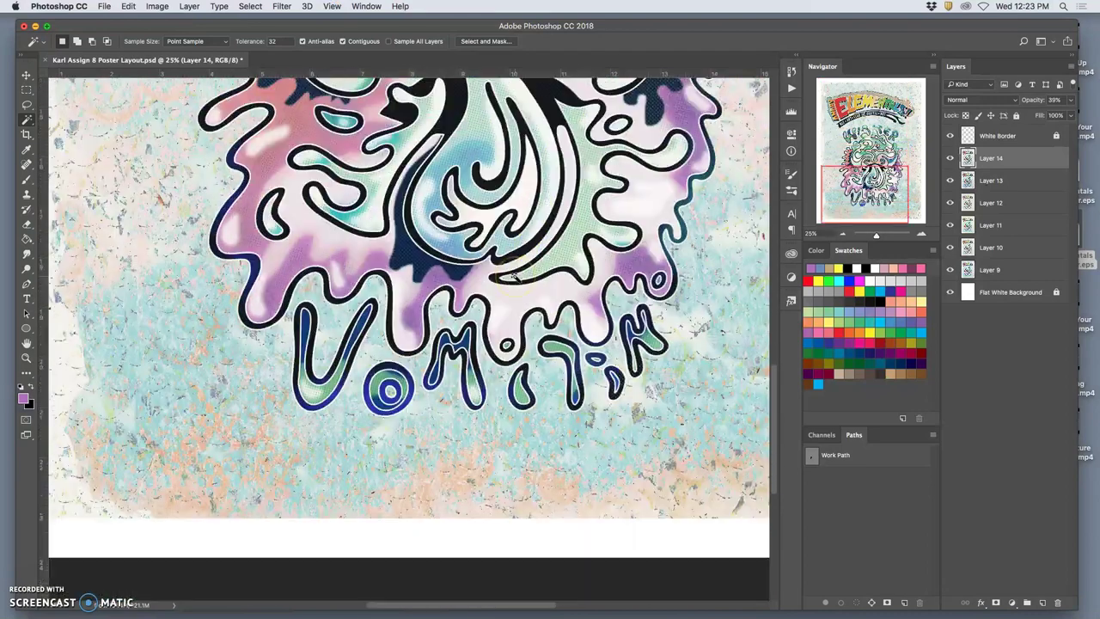
key("super+minus")
key("super+minus")
key("super+minus")
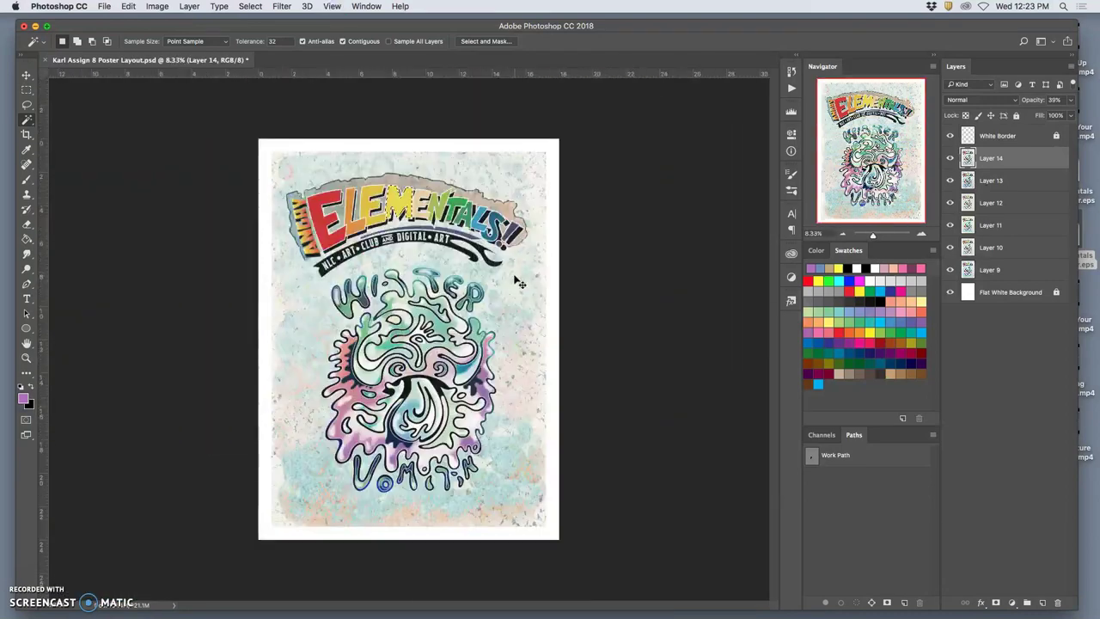
Hide the White Border layer and start Save As, prefixing the name with 'PR '
left_click(951, 136)
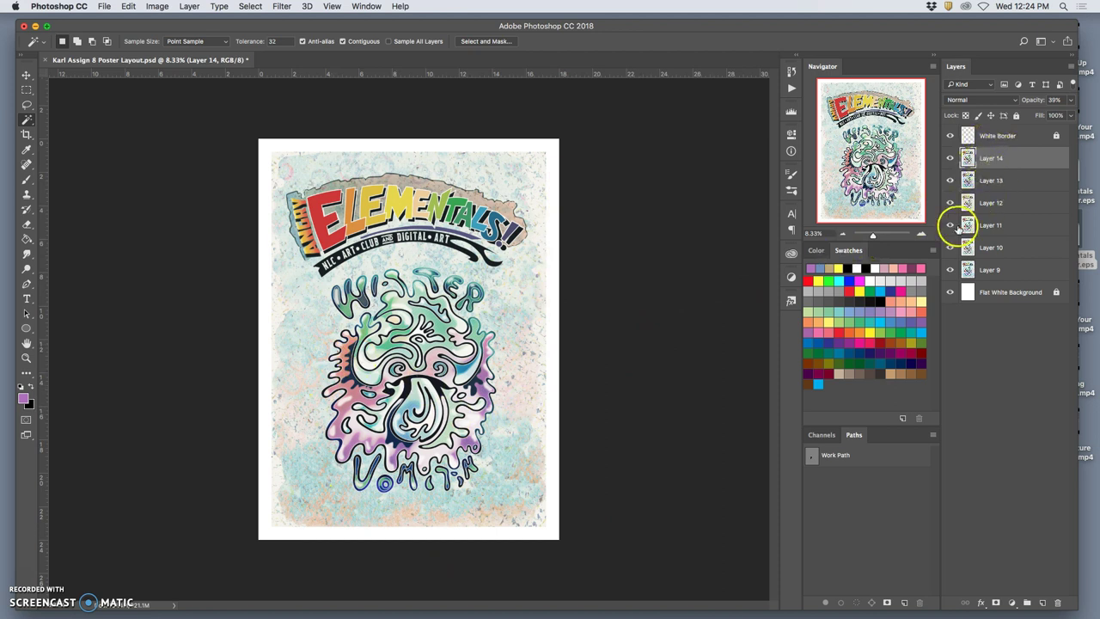
left_click(106, 8)
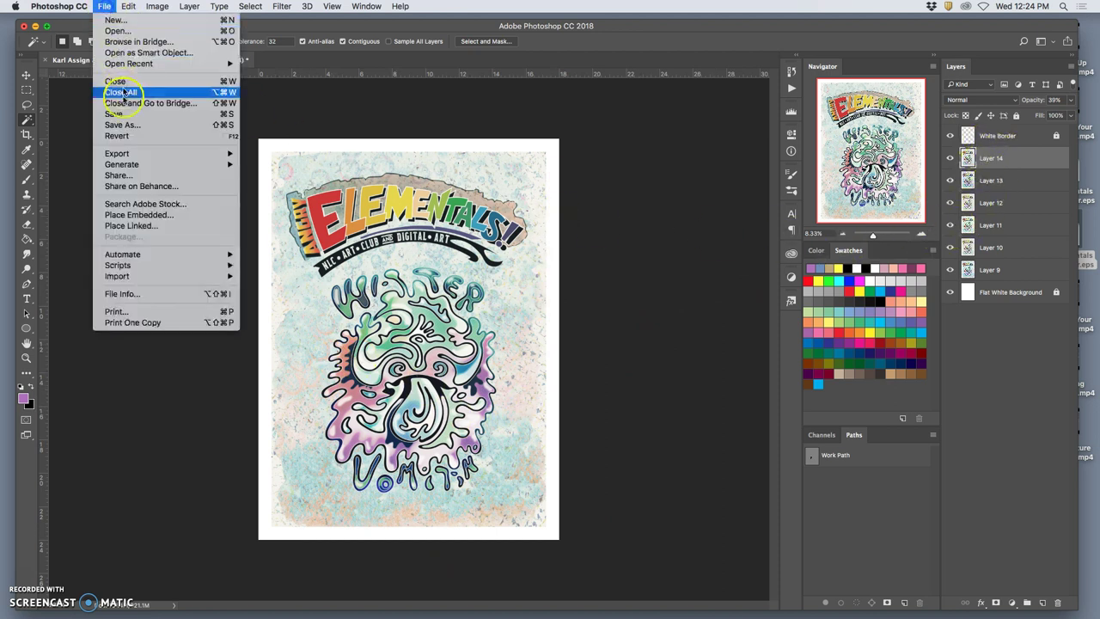
left_click(129, 112)
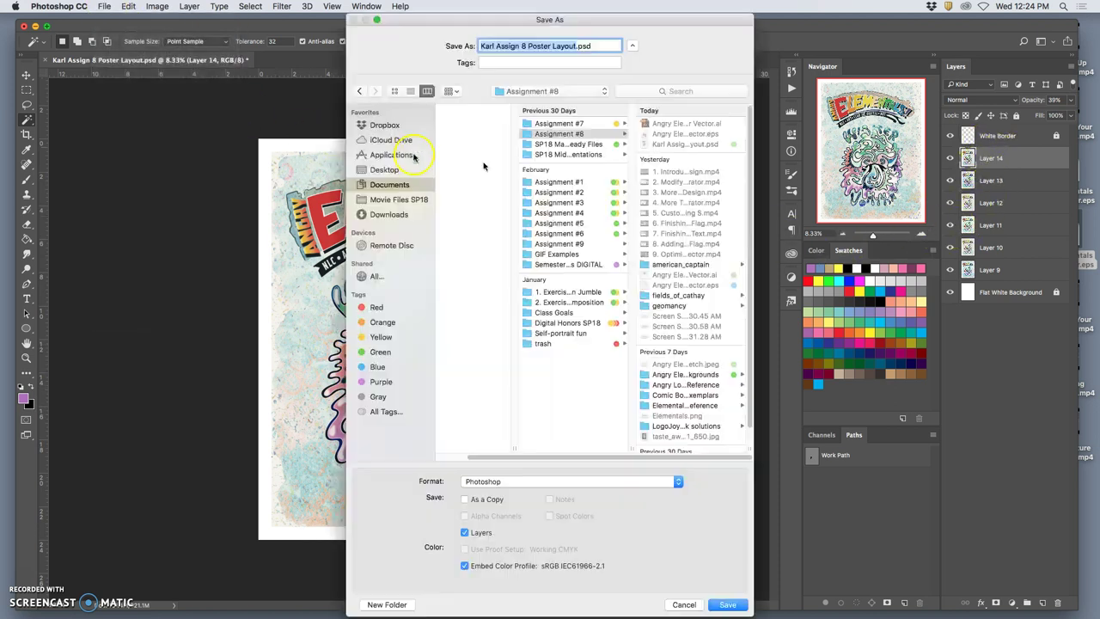
left_click(481, 46)
type("PR")
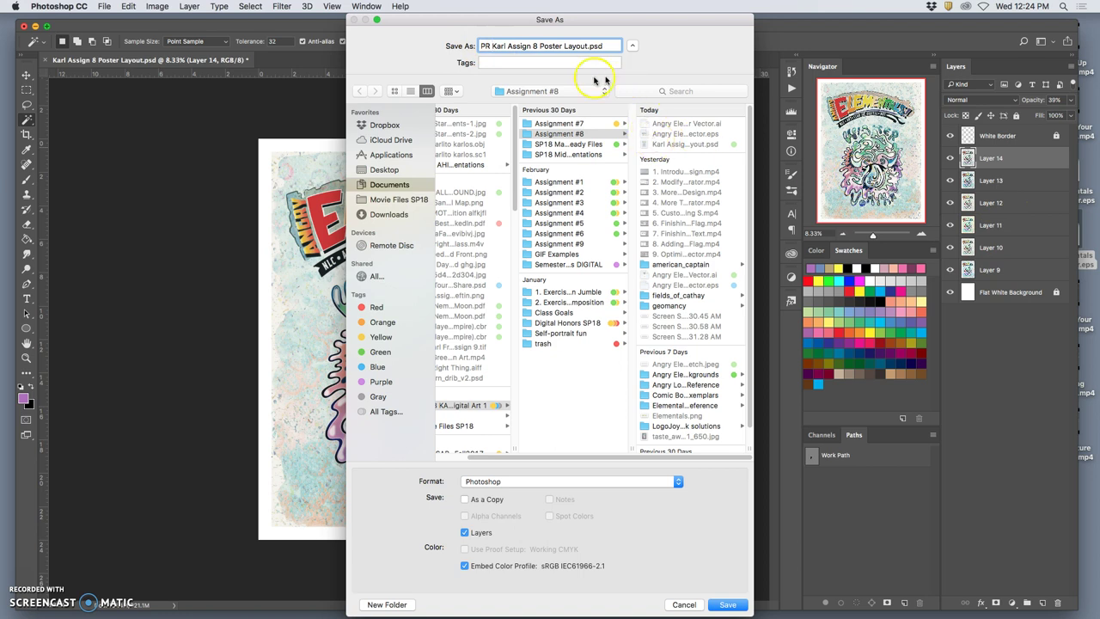
Save as TIFF 'PR Karl Assign 8 Poster Layout.tif', accepting the TIFF options and layers warning
left_click(550, 481)
scroll(533, 550, "down", 3)
left_click(474, 586)
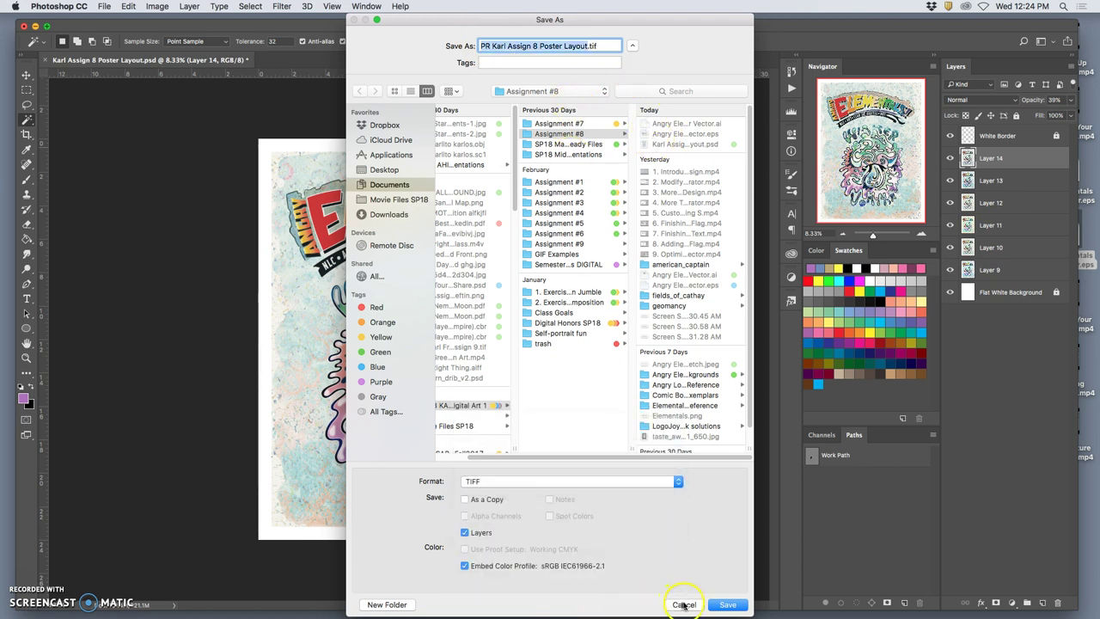
left_click(726, 606)
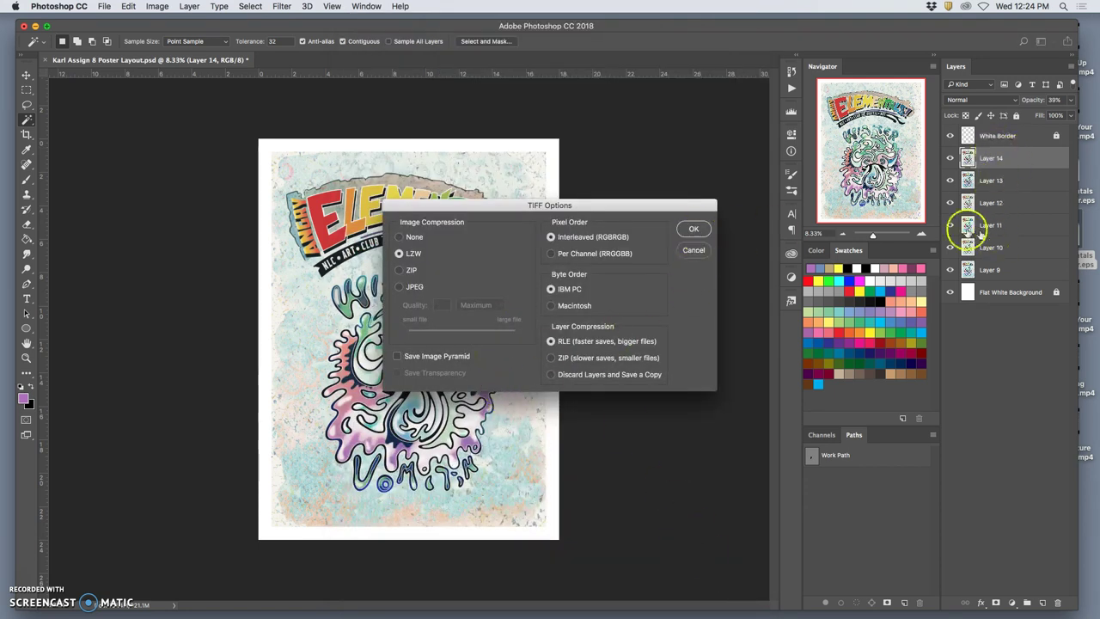
left_click(693, 230)
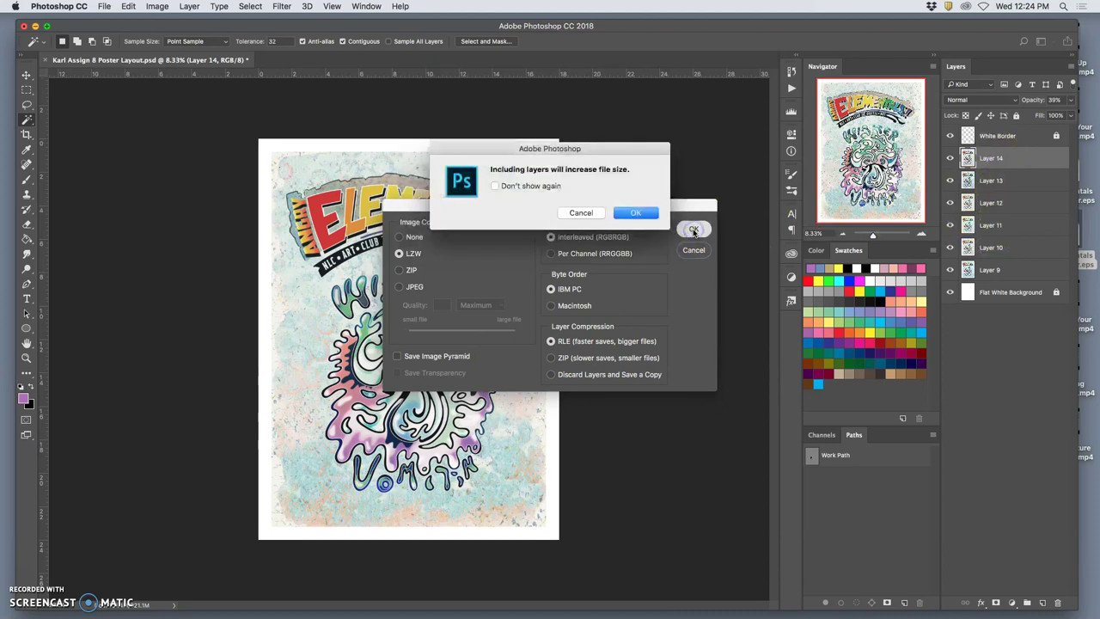
left_click(637, 213)
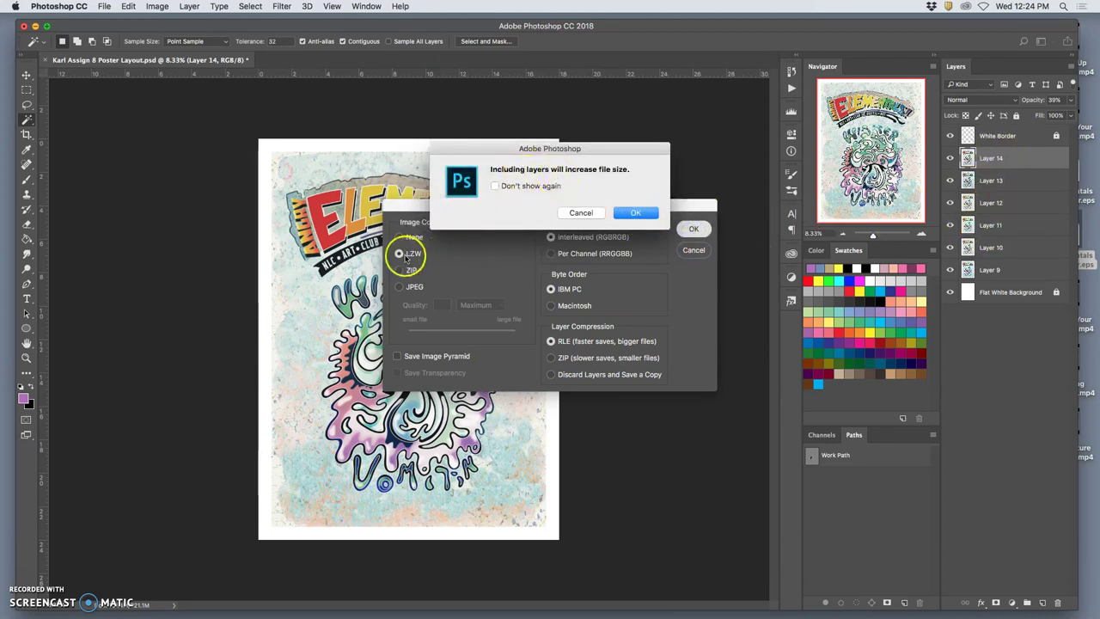
left_click(636, 212)
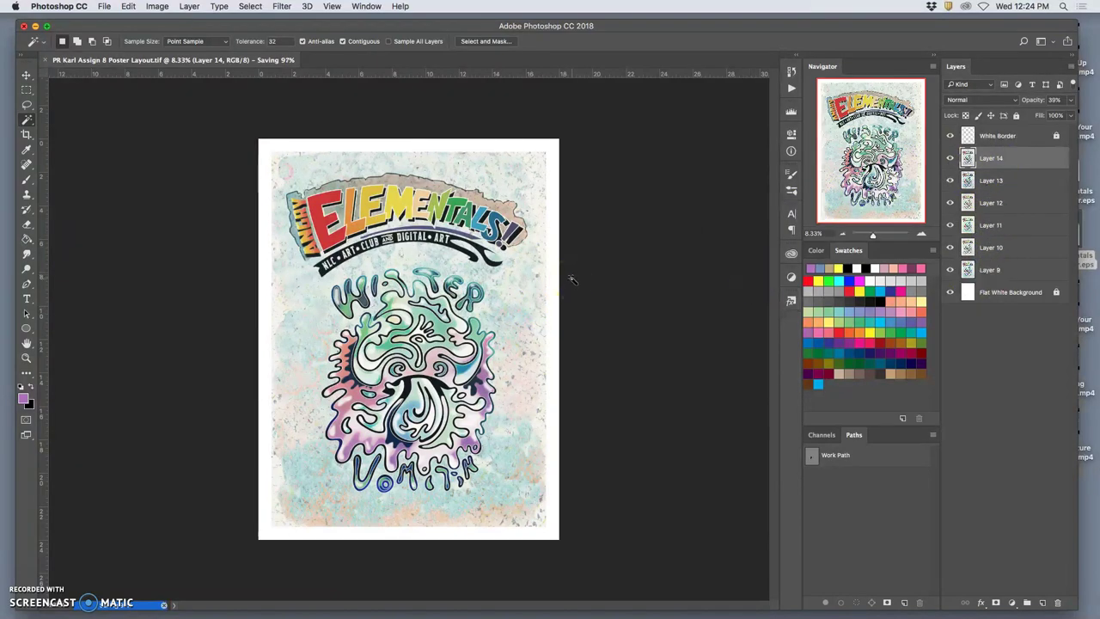
Save another copy of the poster as a JPEG on the Desktop
left_click(105, 6)
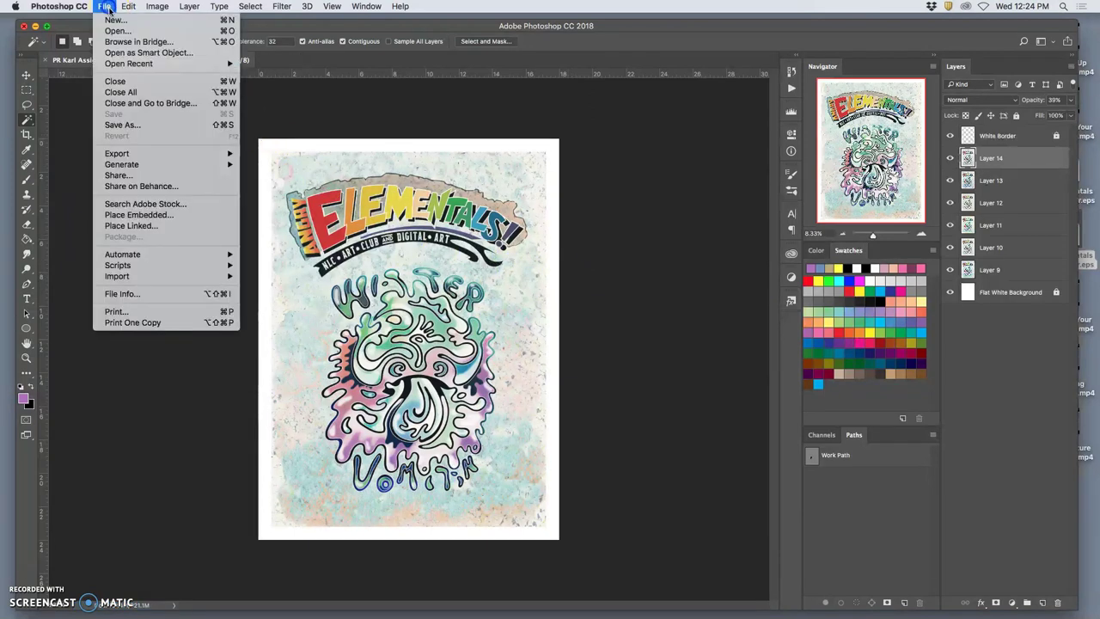
left_click(129, 128)
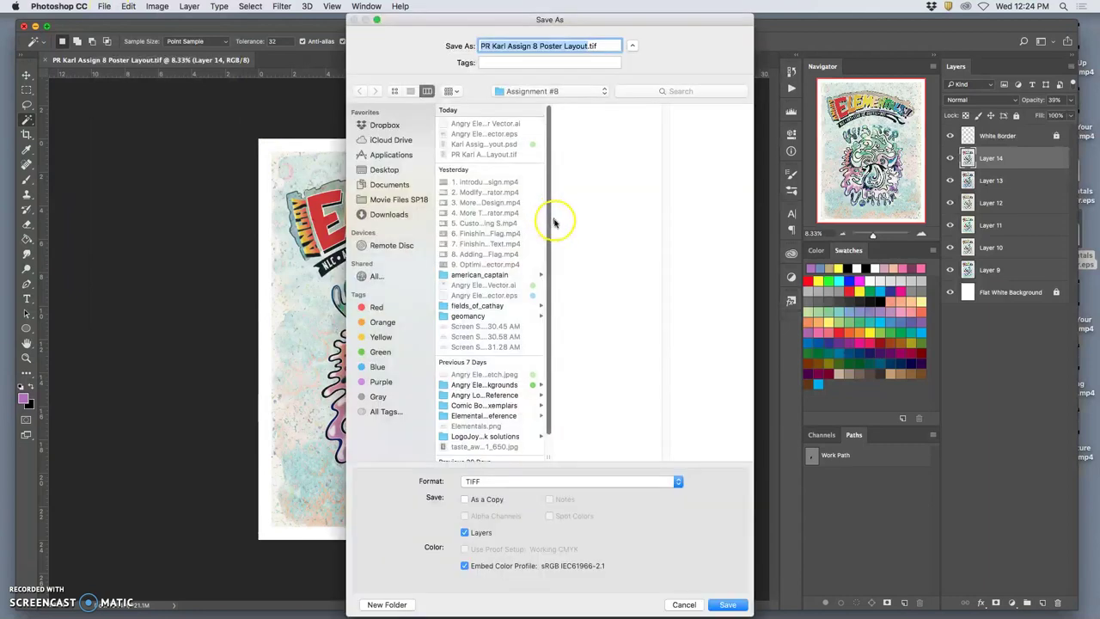
left_click(563, 481)
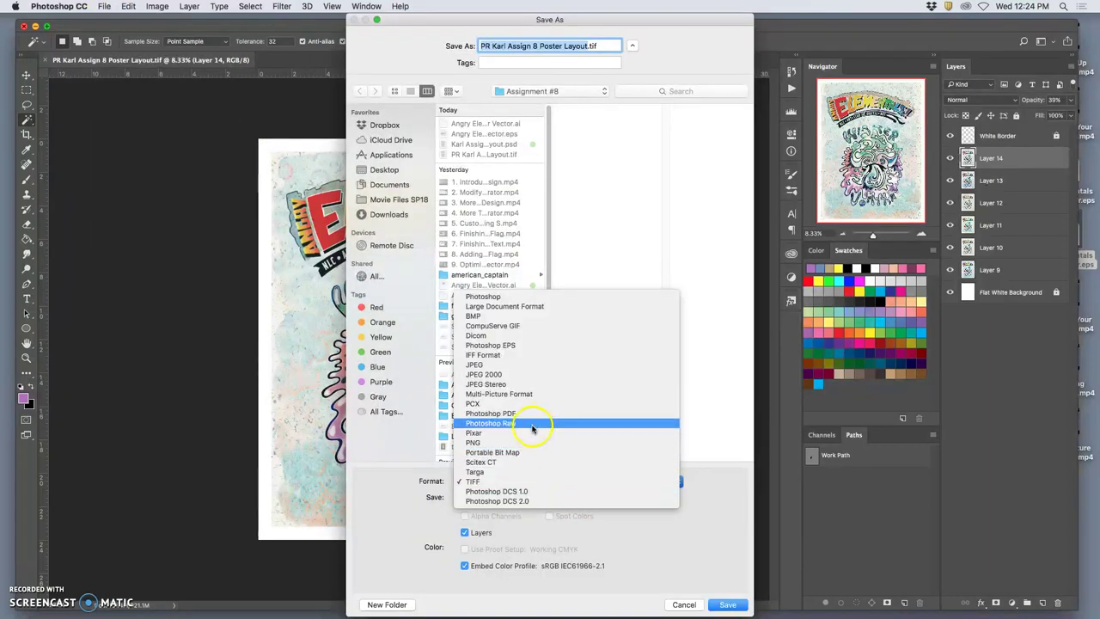
left_click(516, 364)
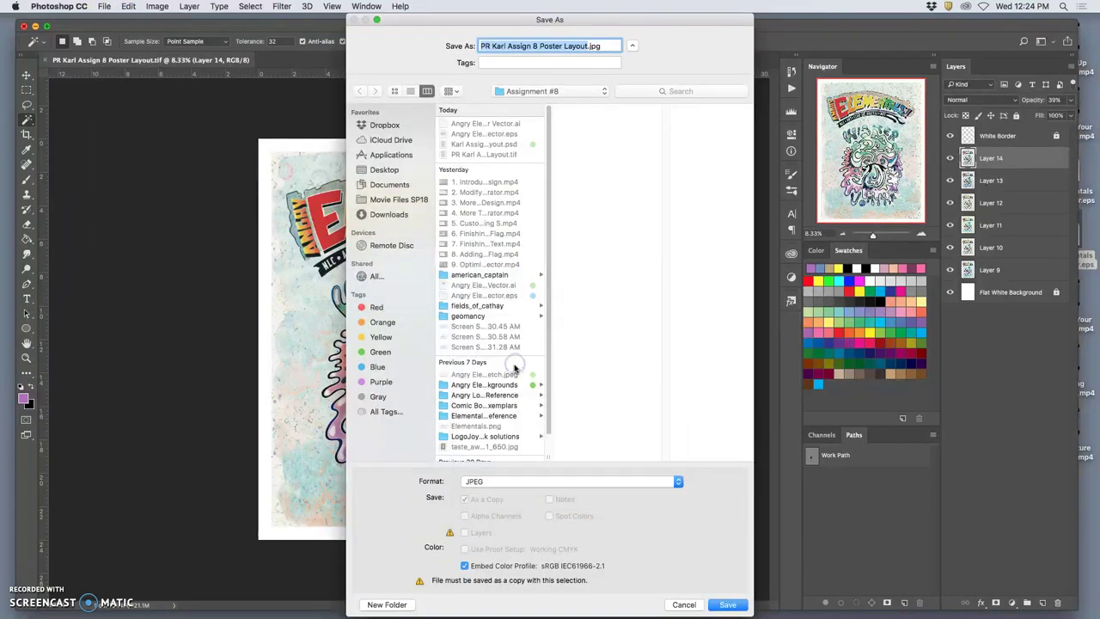
key("super+shift+d")
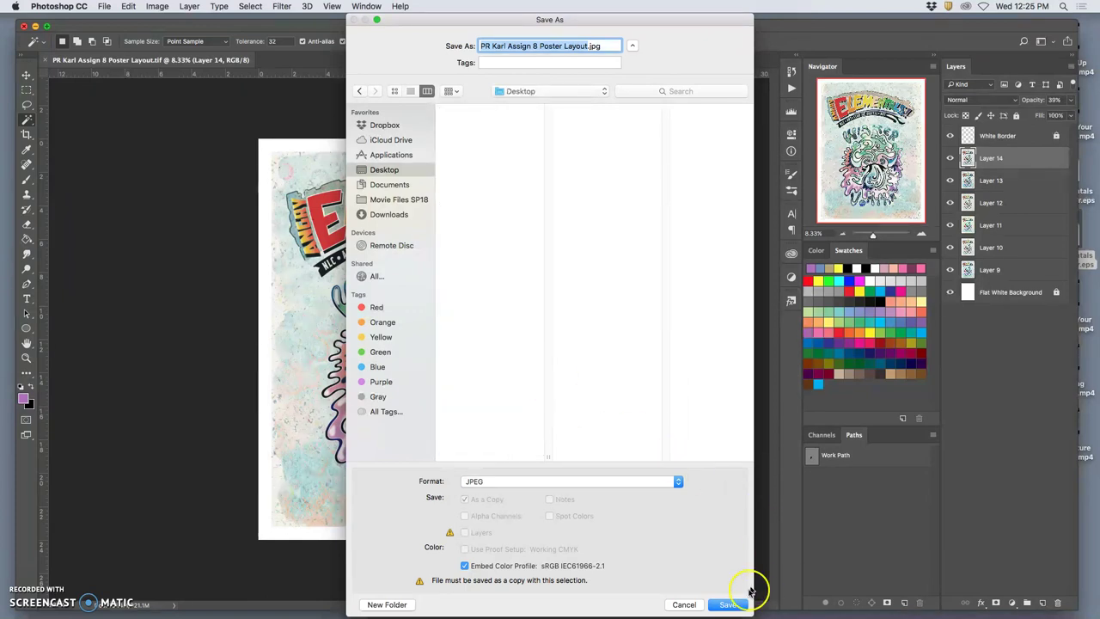
left_click(728, 604)
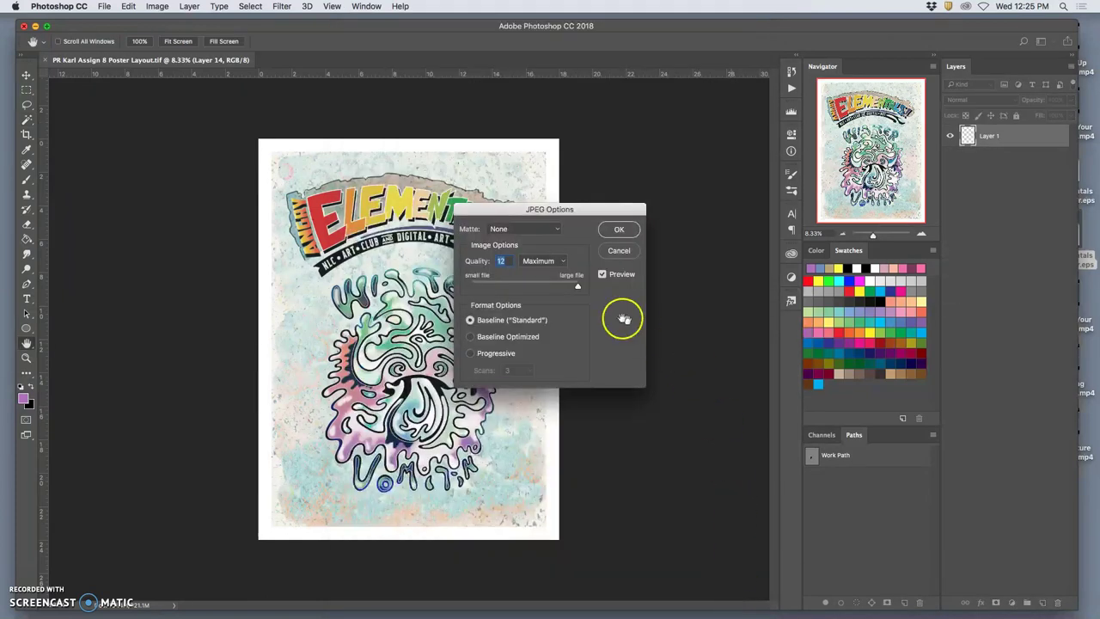
Lower the JPEG quality from 8 to 4 (Low) and confirm the options
left_click(578, 288)
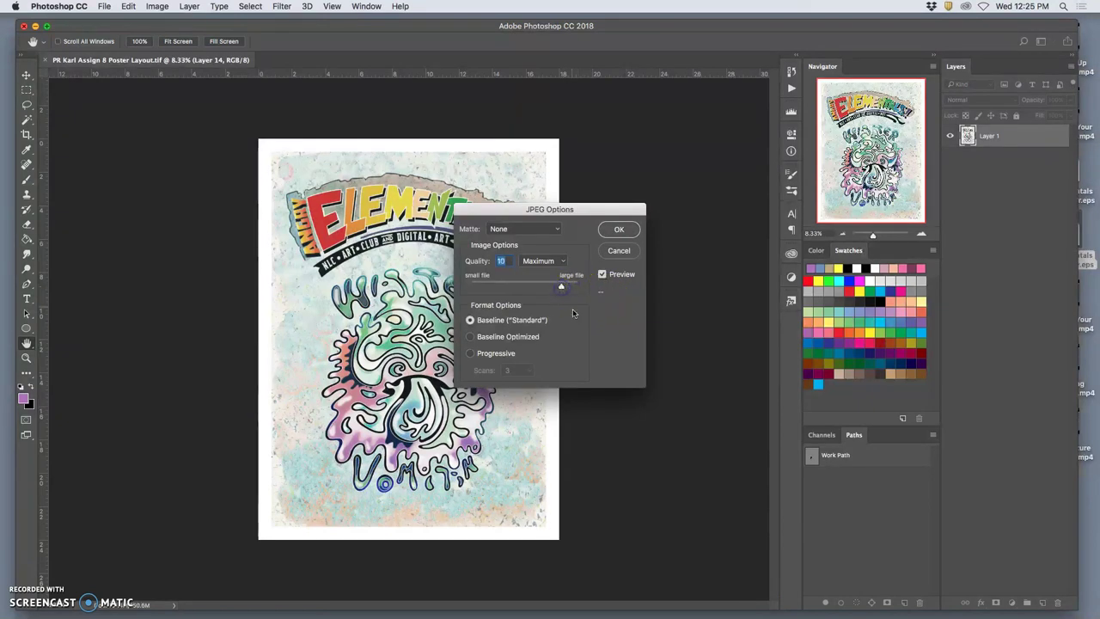
left_click(575, 312)
left_click_drag(560, 286, 540, 286)
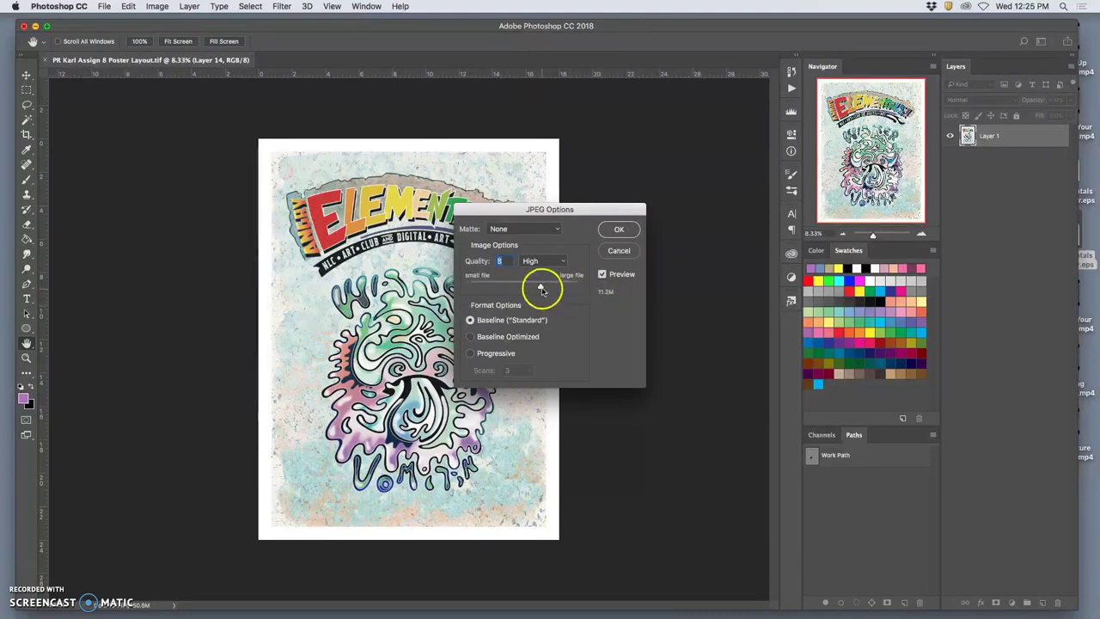
left_click_drag(541, 286, 522, 287)
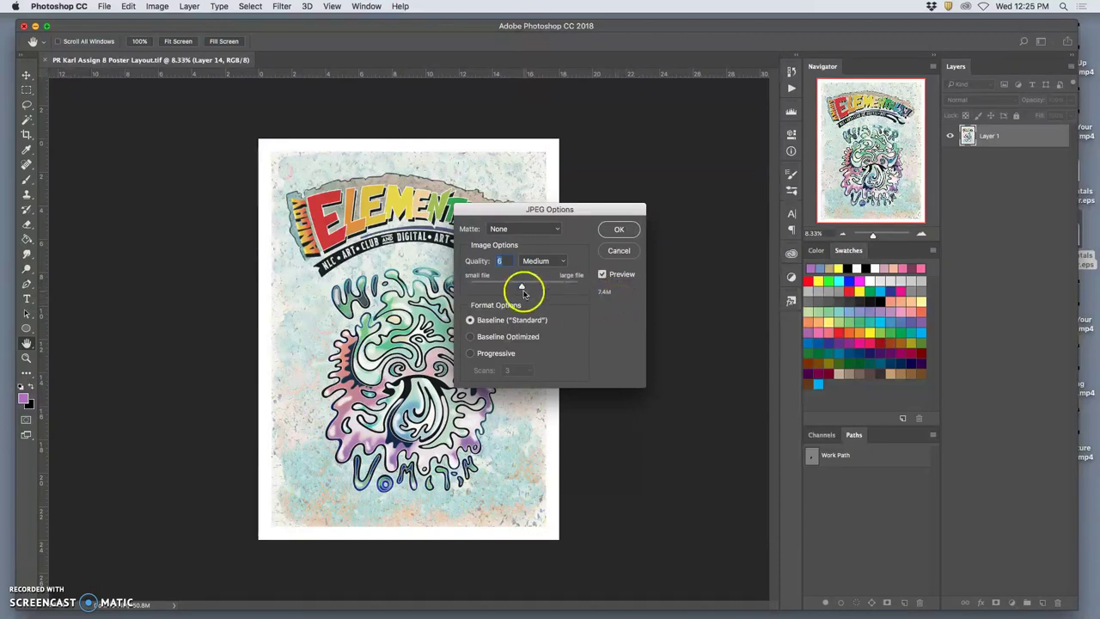
left_click_drag(522, 287, 516, 288)
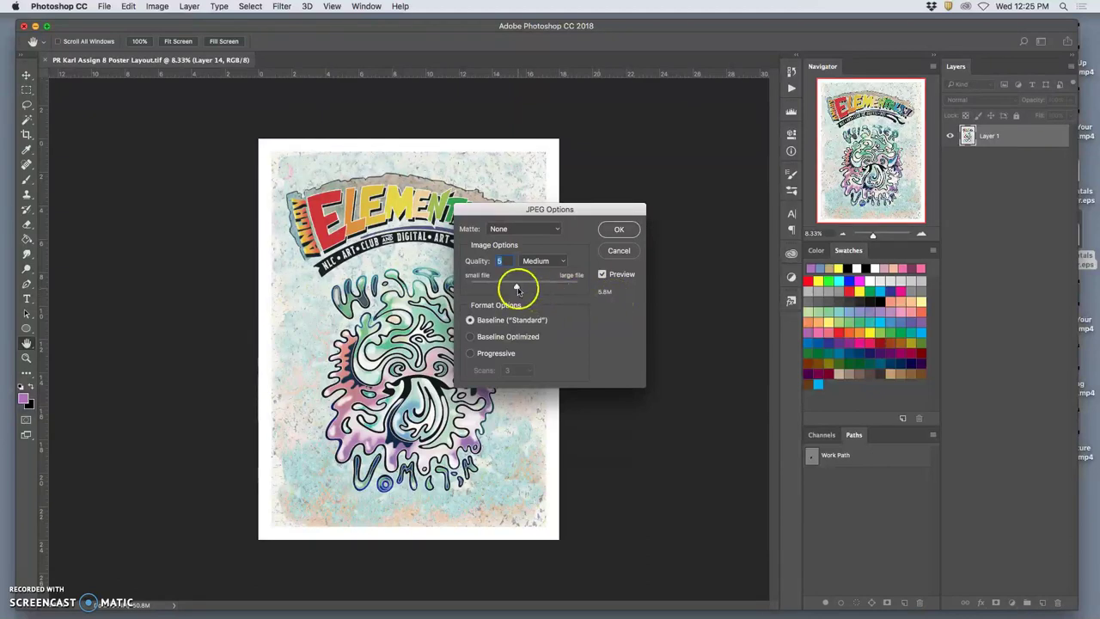
left_click_drag(516, 287, 509, 288)
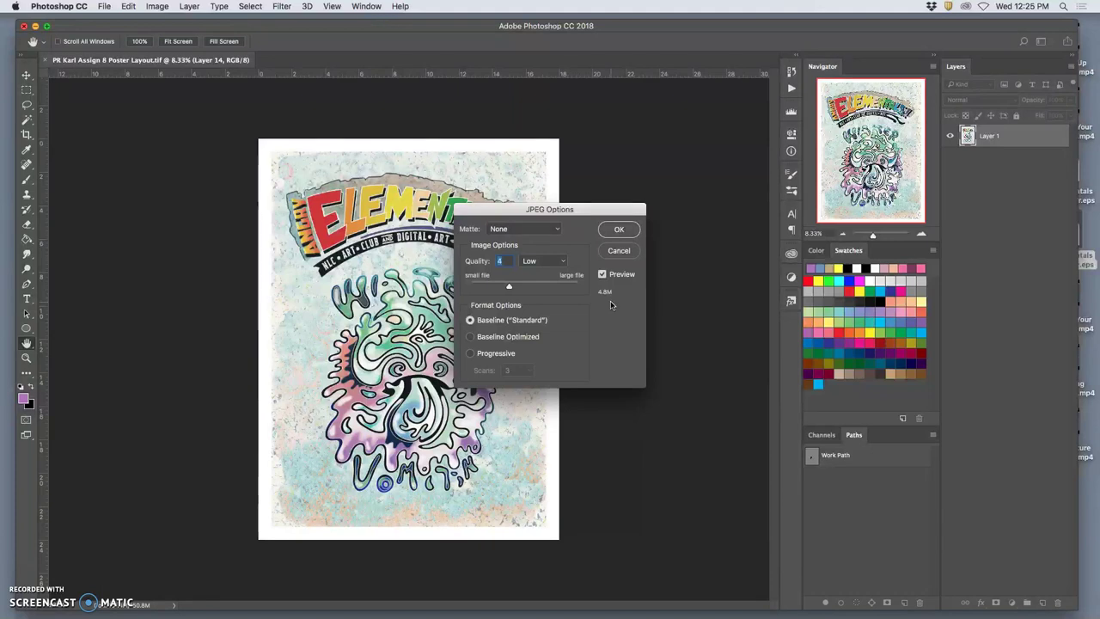
left_click(621, 230)
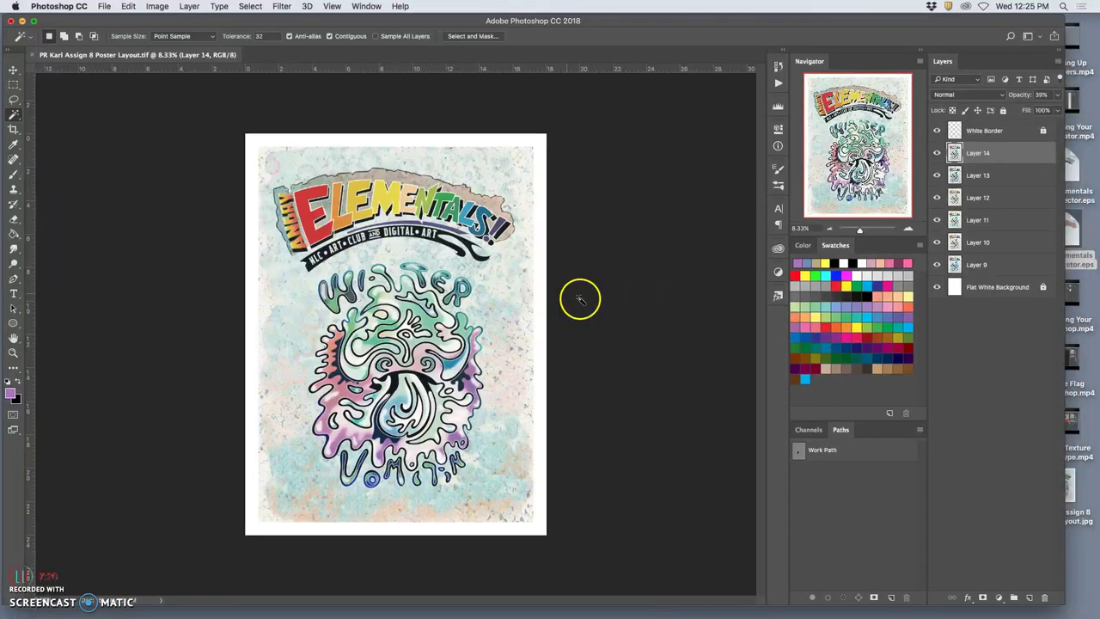
Hide Photoshop, reposition the poster JPEG on the Desktop, then close the document and Photoshop
key("super+h")
mouse_move(1062, 486)
left_mouse_down()
mouse_move(813, 292)
mouse_move(771, 171)
left_mouse_up()
key("super+Tab")
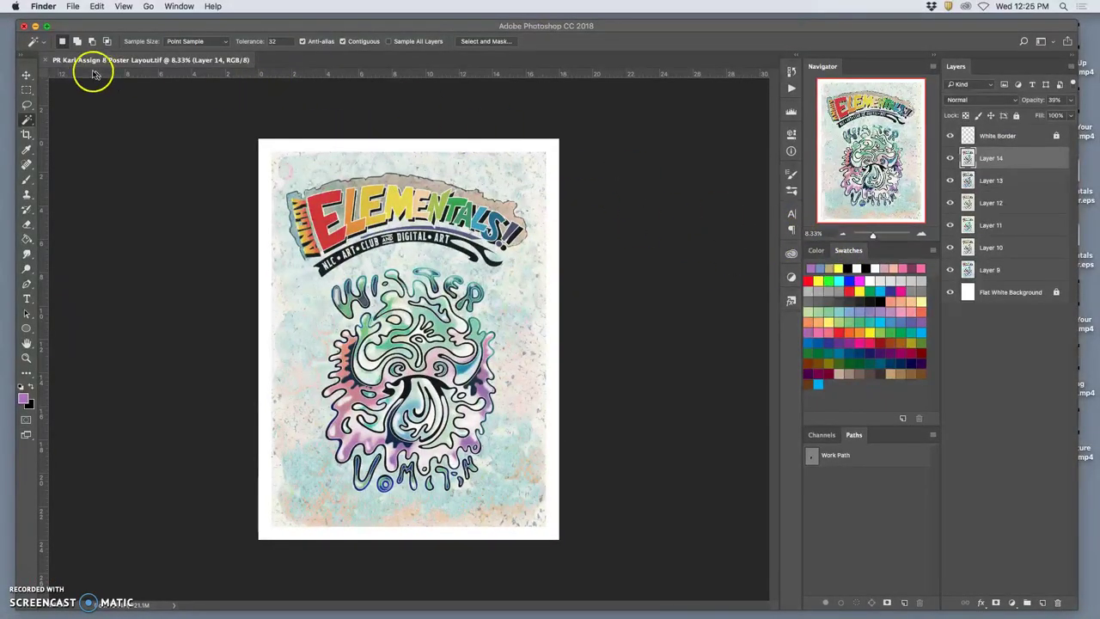
left_click(46, 62)
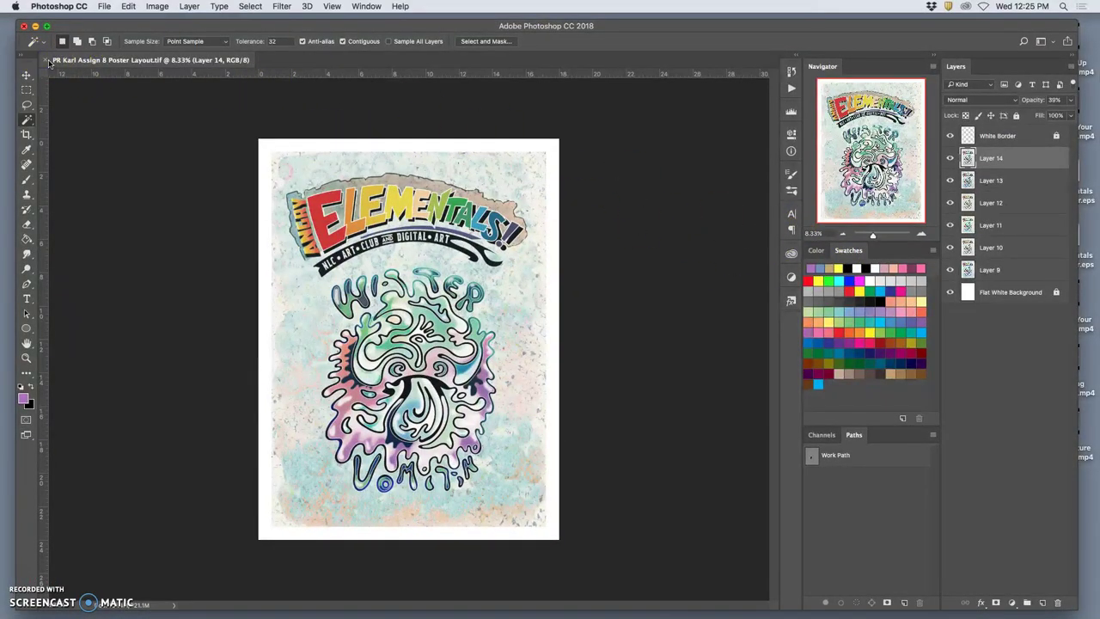
left_click(49, 61)
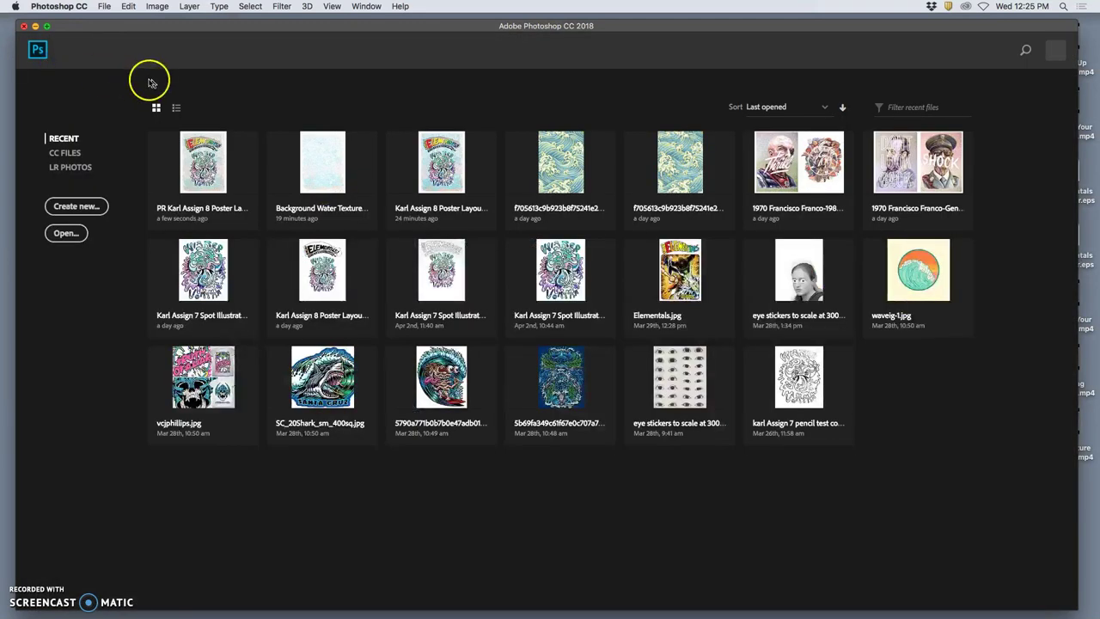
left_click(36, 30)
left_click(768, 172)
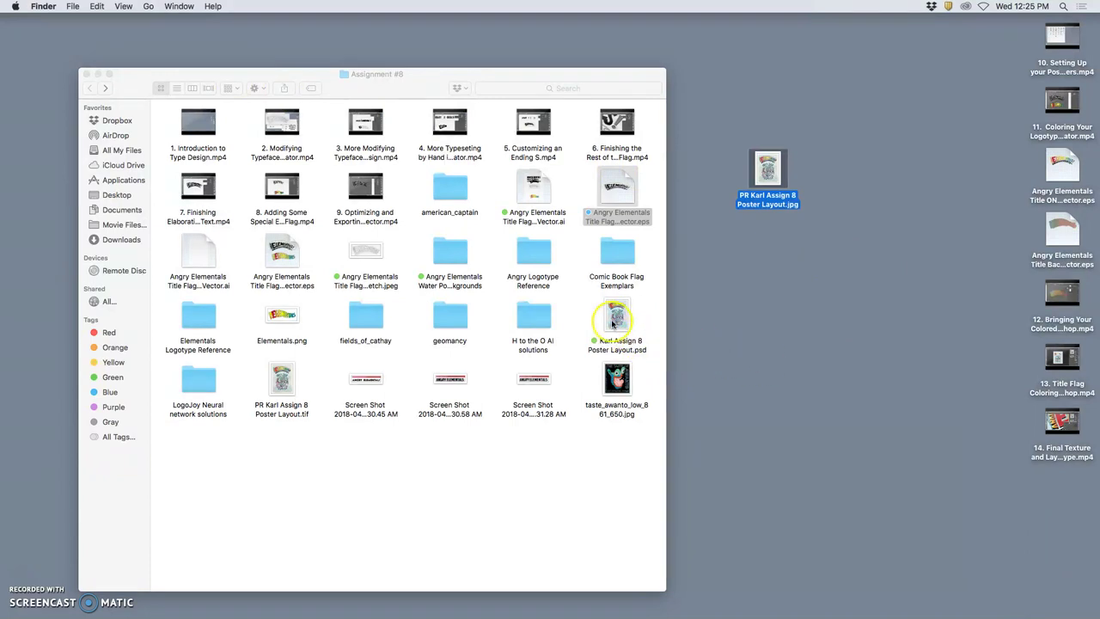
Open Karl Assign 8 Poster Layout.psd from the Assignment #8 Finder window
left_click(614, 321)
double_click(613, 321)
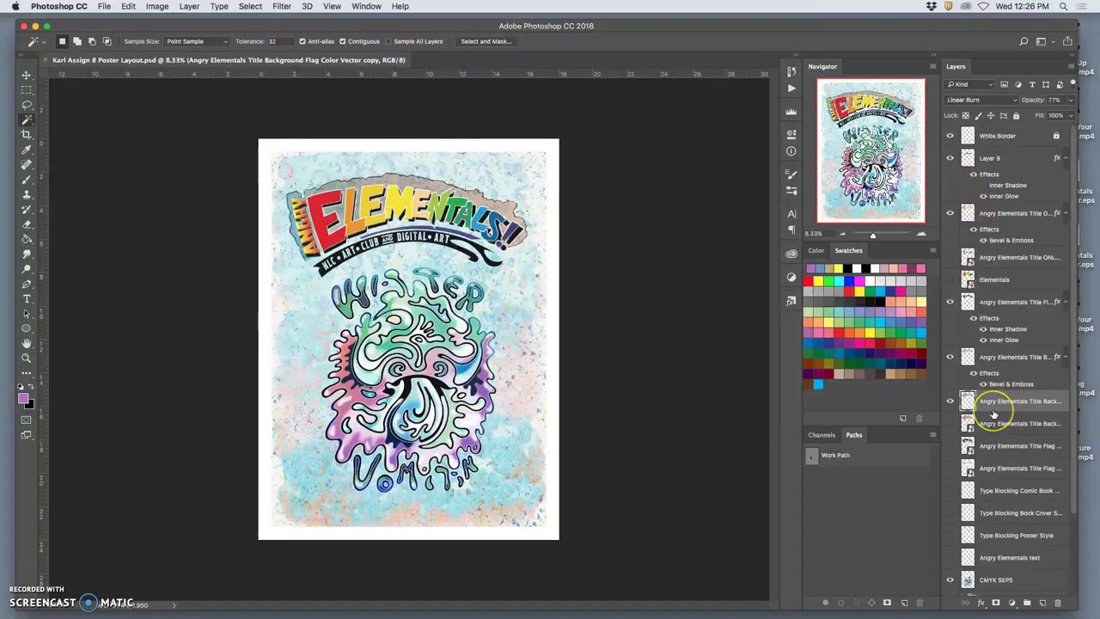
scroll(995, 415, "down", 4)
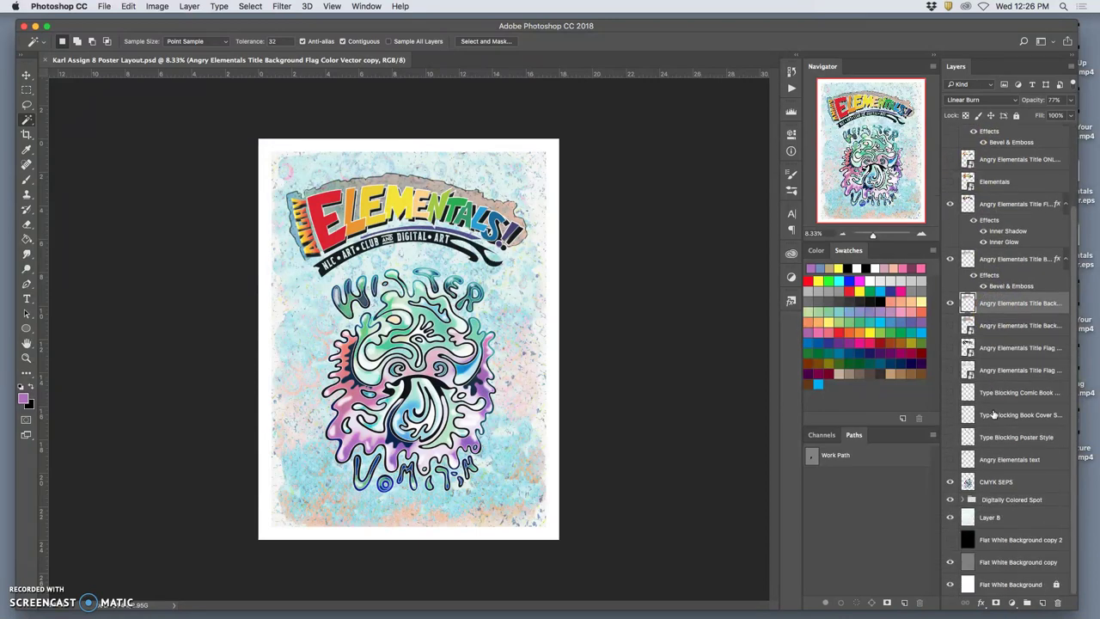
scroll(994, 415, "up", 4)
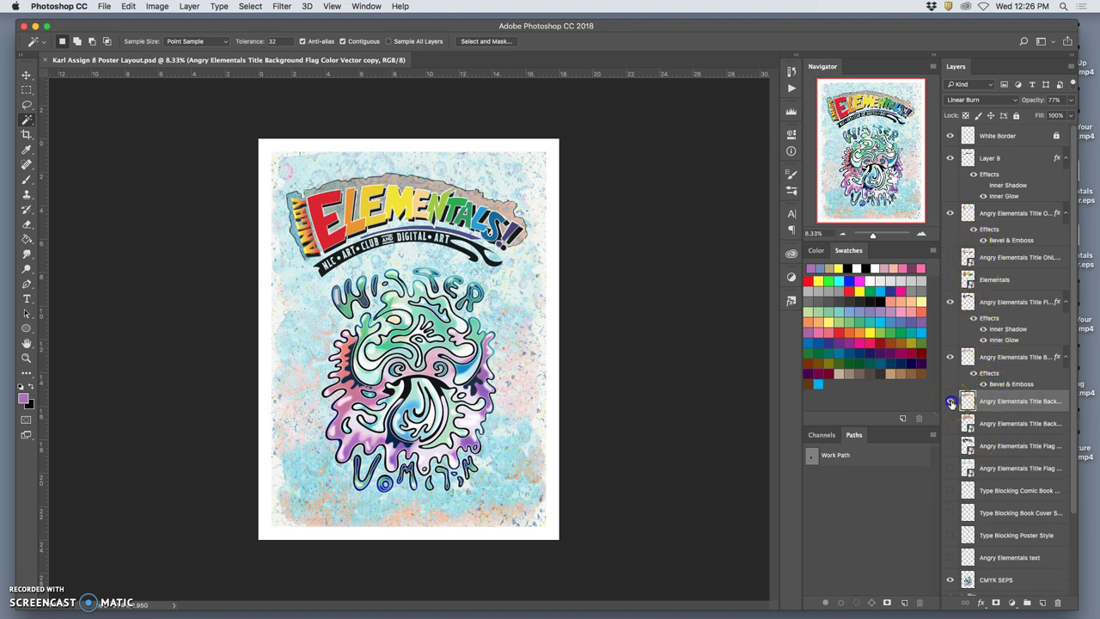
Hide the brown flag, coloured ELEMENTALS title and curved NLC banner layers
left_click(951, 402)
left_click(951, 302)
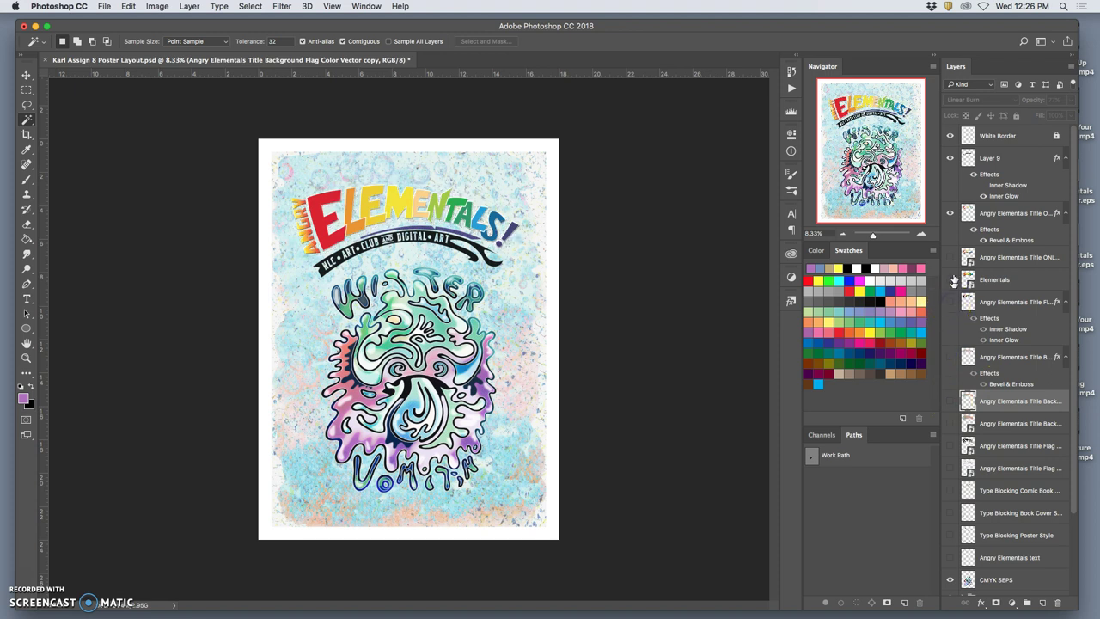
left_click(951, 213)
left_click(950, 157)
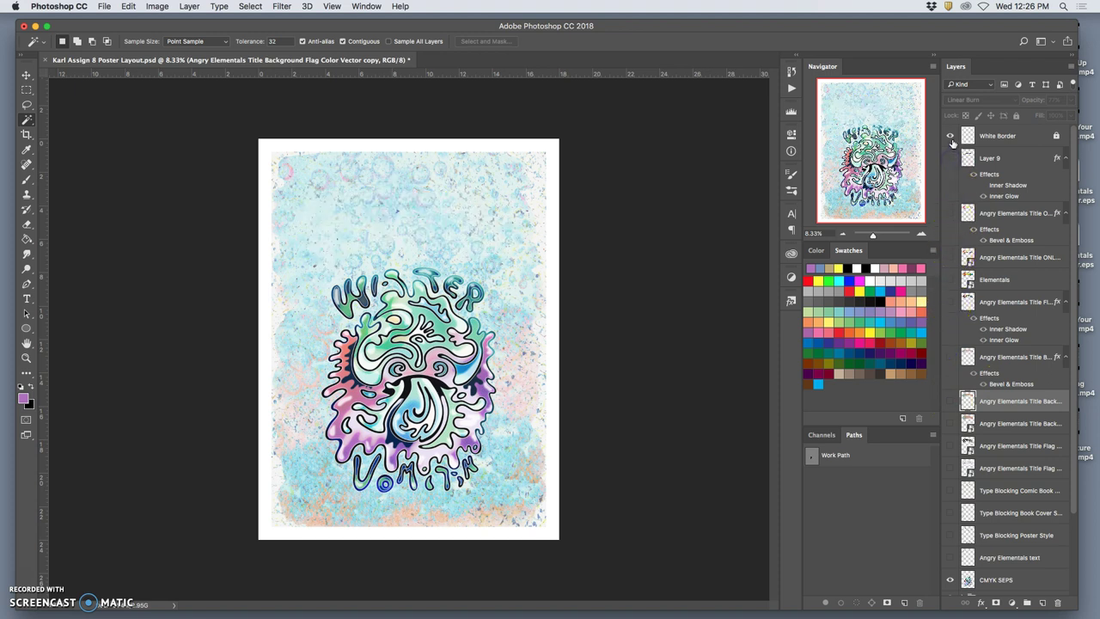
left_click(951, 136)
left_click(950, 136)
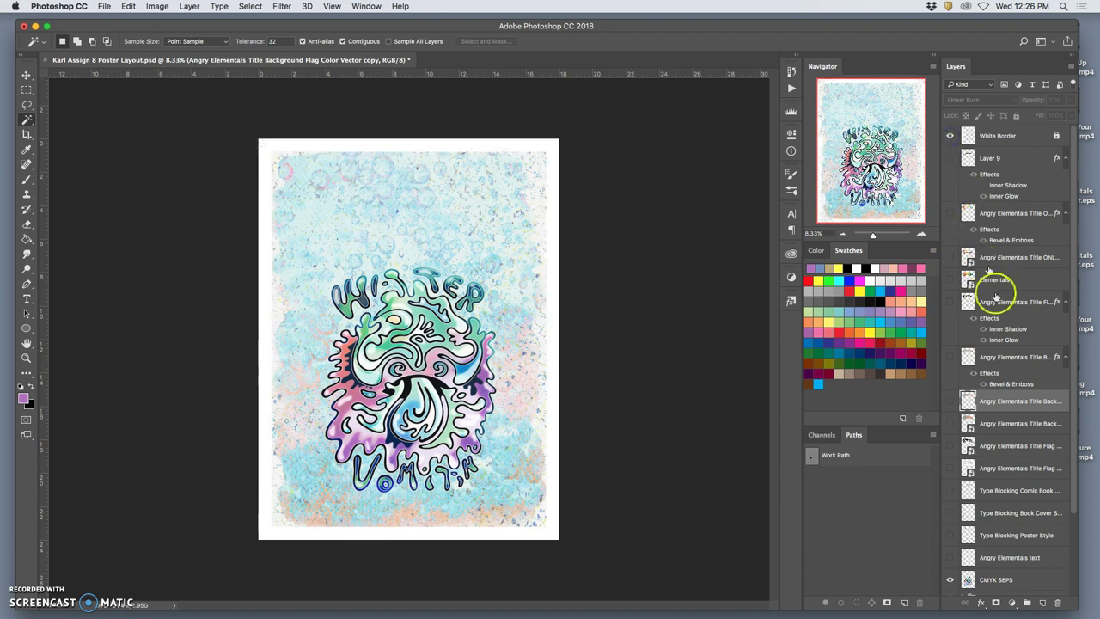
Compare the pencil type-blocking sketches, hiding the texture and showing a plain white background
left_click(952, 469)
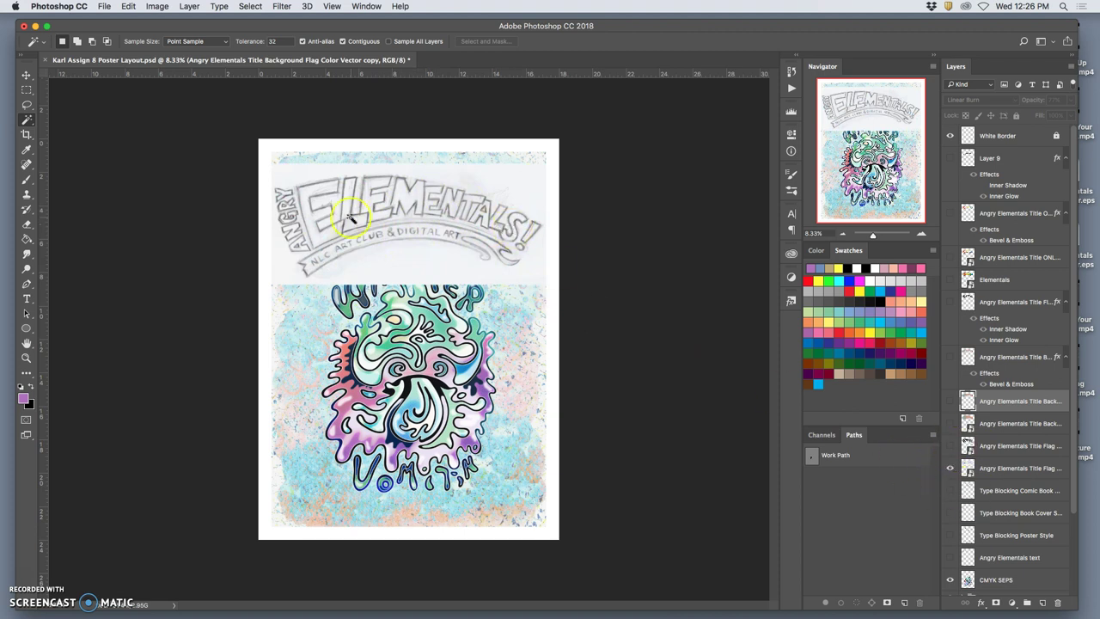
left_click(951, 490)
left_click(951, 469)
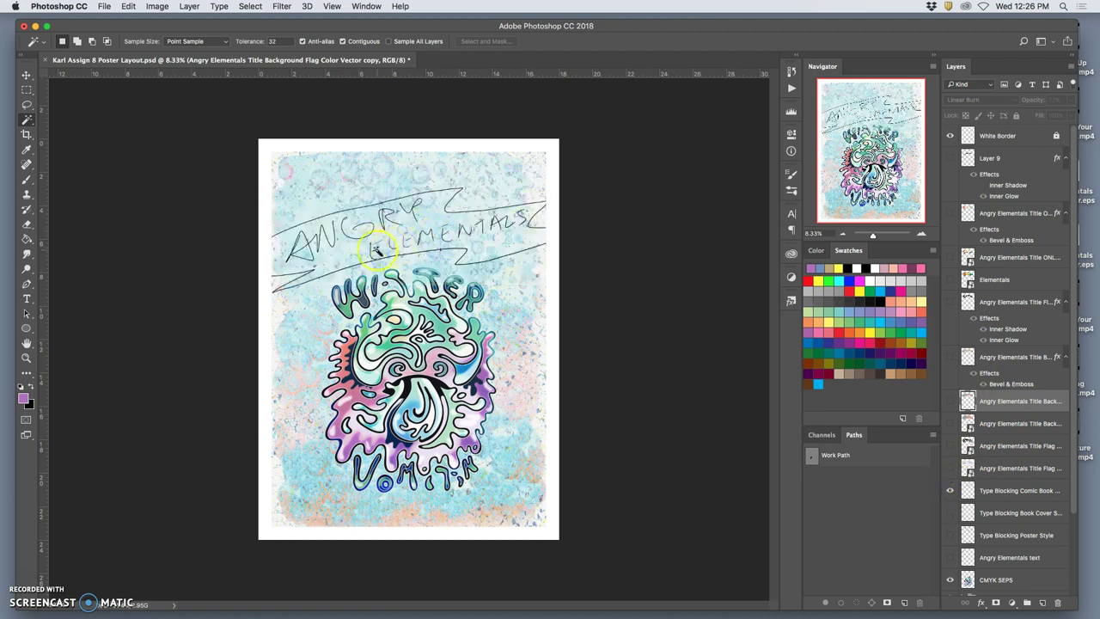
scroll(1023, 499, "down", 4)
left_click(952, 522)
left_click(950, 566)
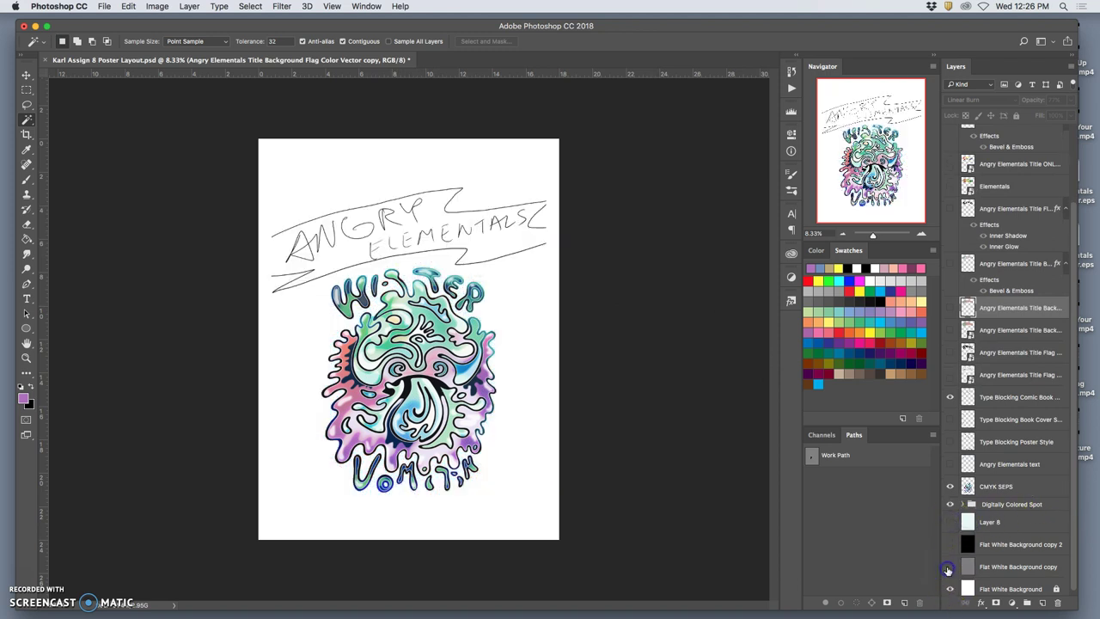
left_click(950, 420)
left_click(950, 441)
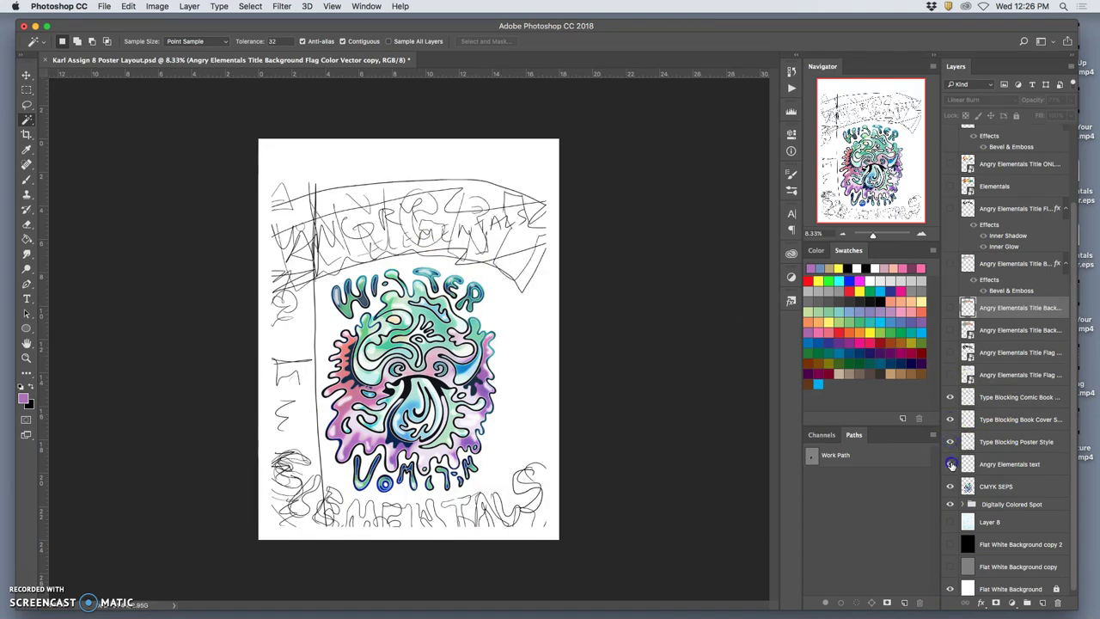
Reorder the sketch layers and settle on the ANGRY ELEMENTALS banner sketch
left_click_drag(950, 397, 951, 463)
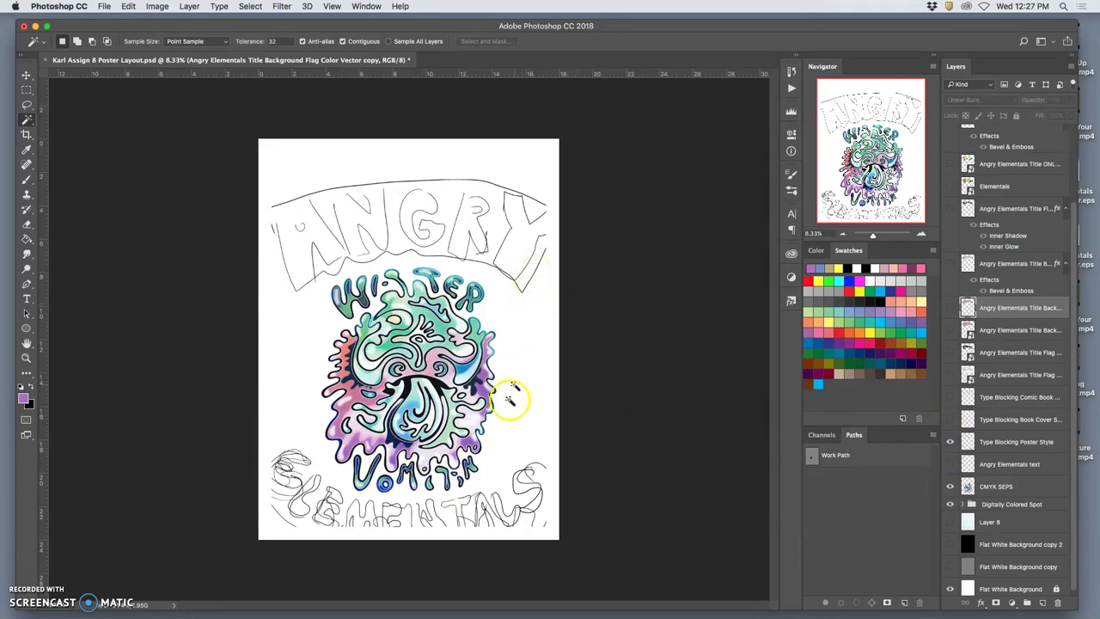
left_click(951, 419)
left_click(950, 442)
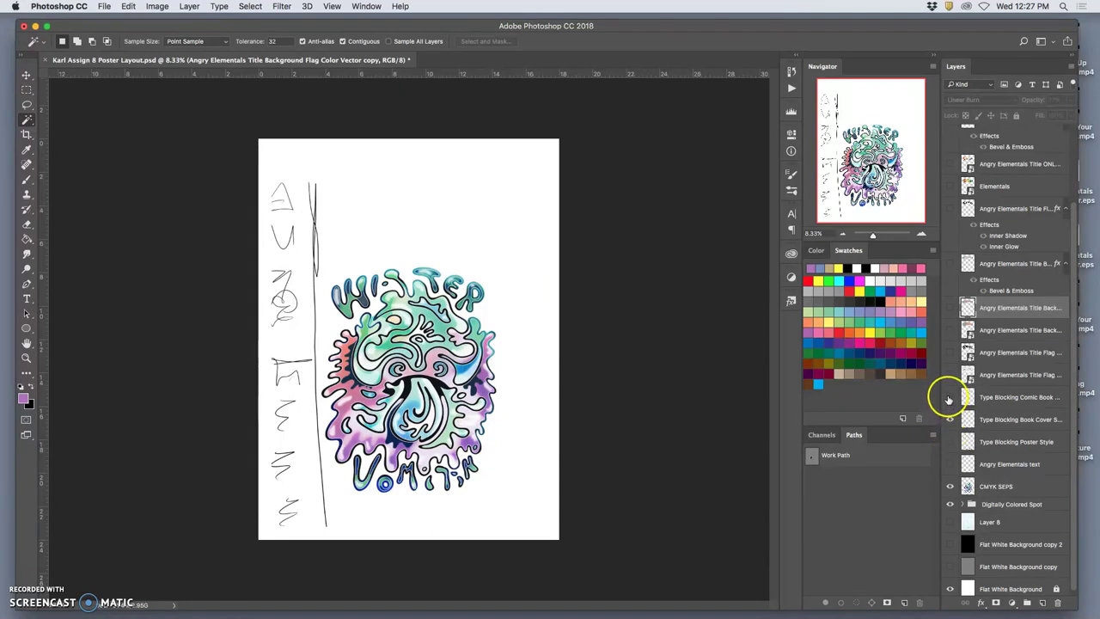
left_click(950, 397)
left_click(951, 420)
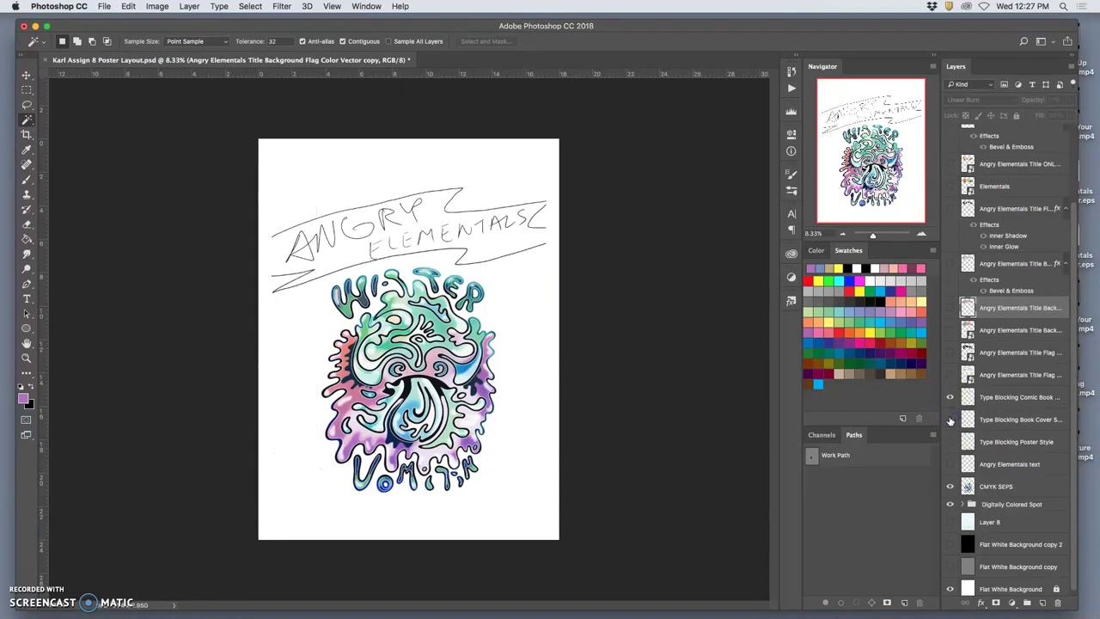
left_click(104, 7)
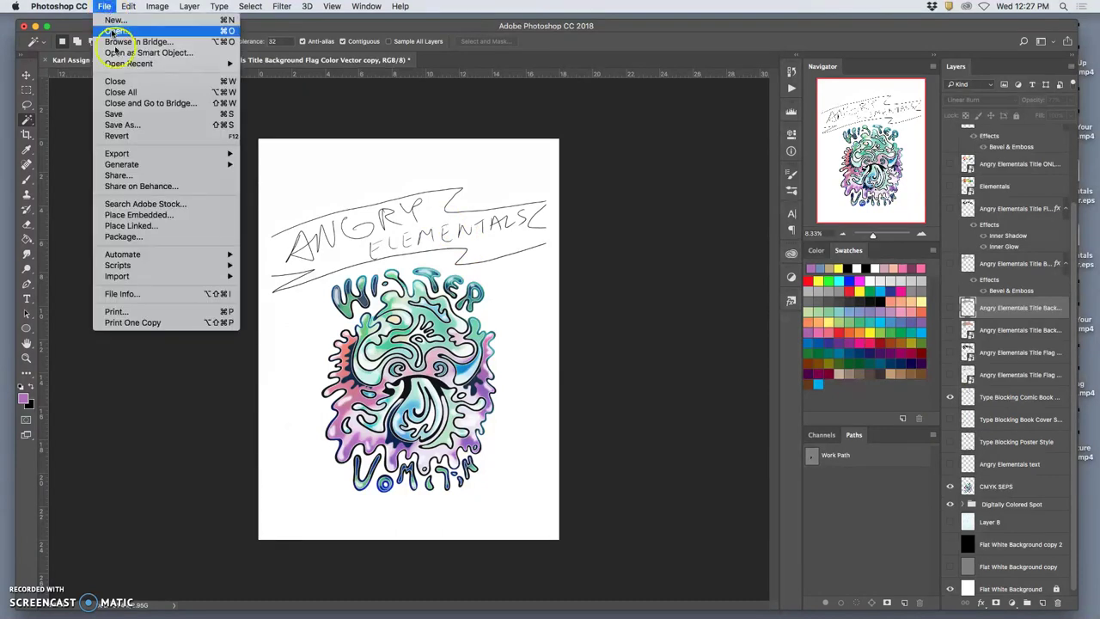
Save a JPEG copy named Karl Assign 8 Poster Layout Sketch.jpg to the Desktop
left_click(123, 125)
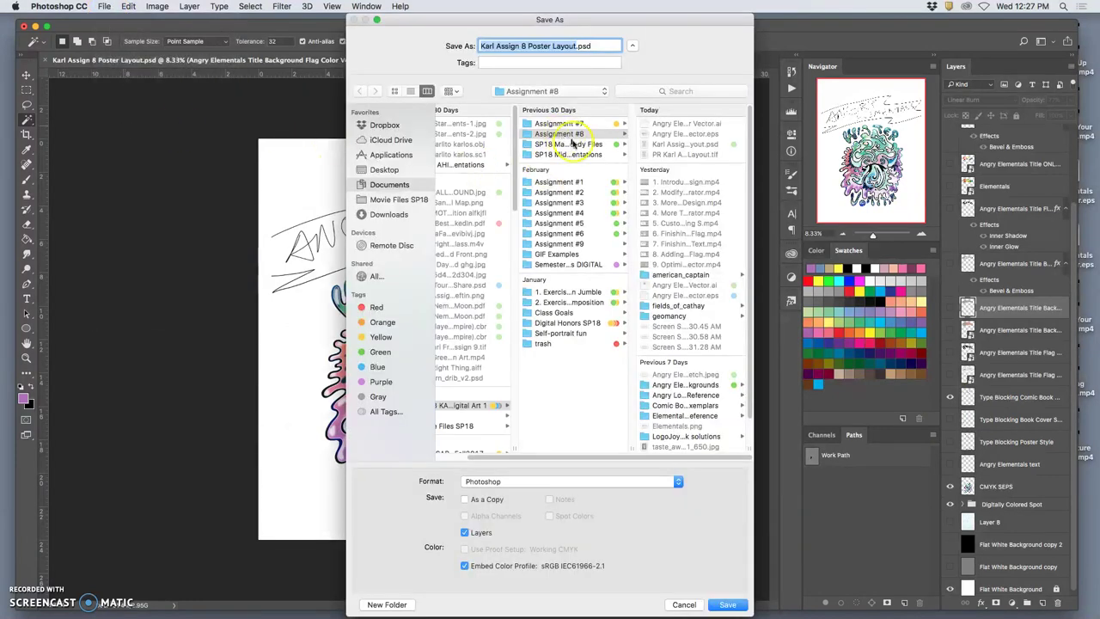
left_click(574, 46)
type("Sketch")
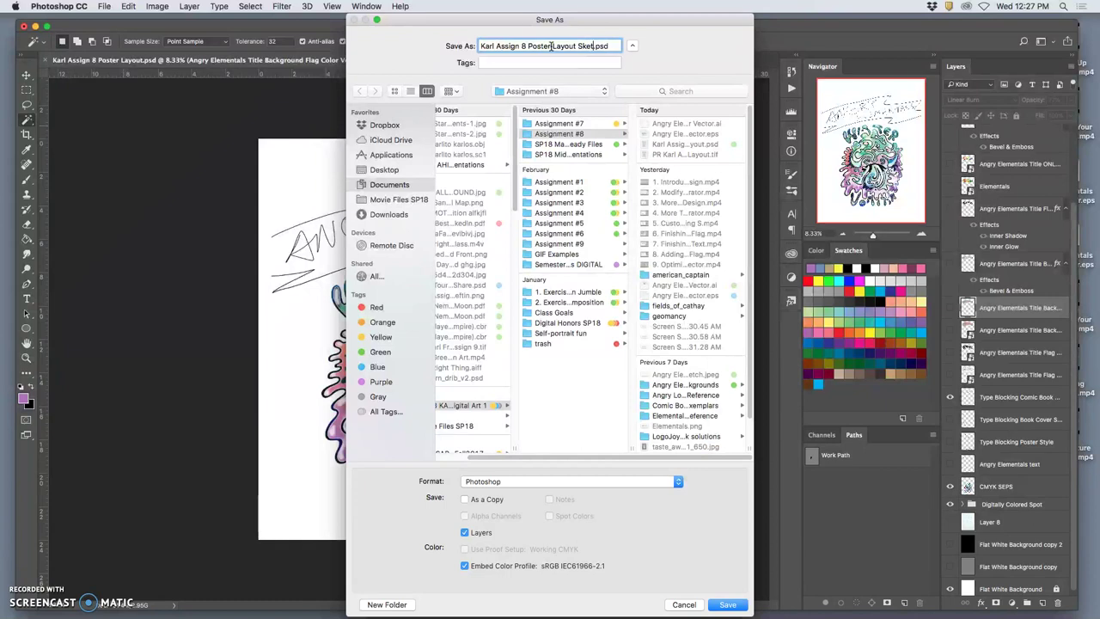
left_click(525, 481)
left_click(510, 551)
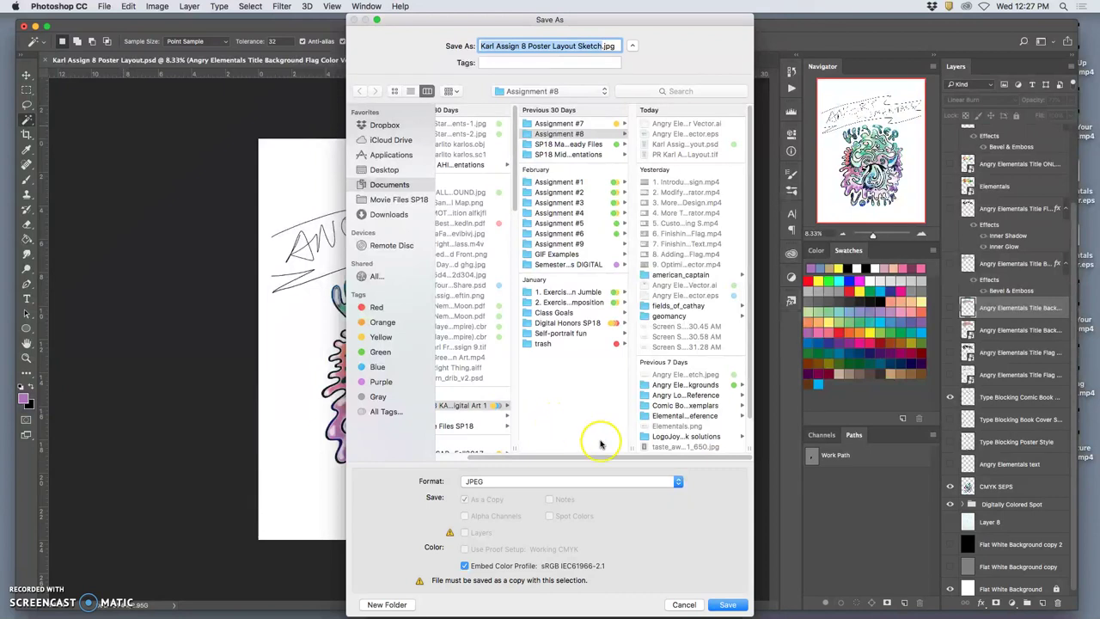
key("super+shift+d")
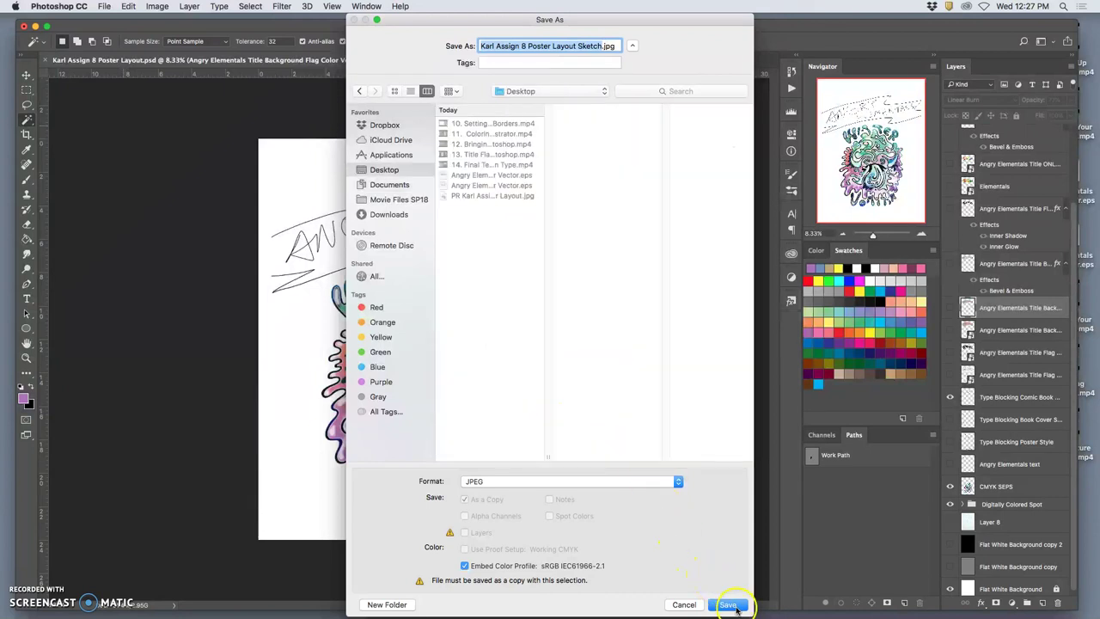
left_click(731, 606)
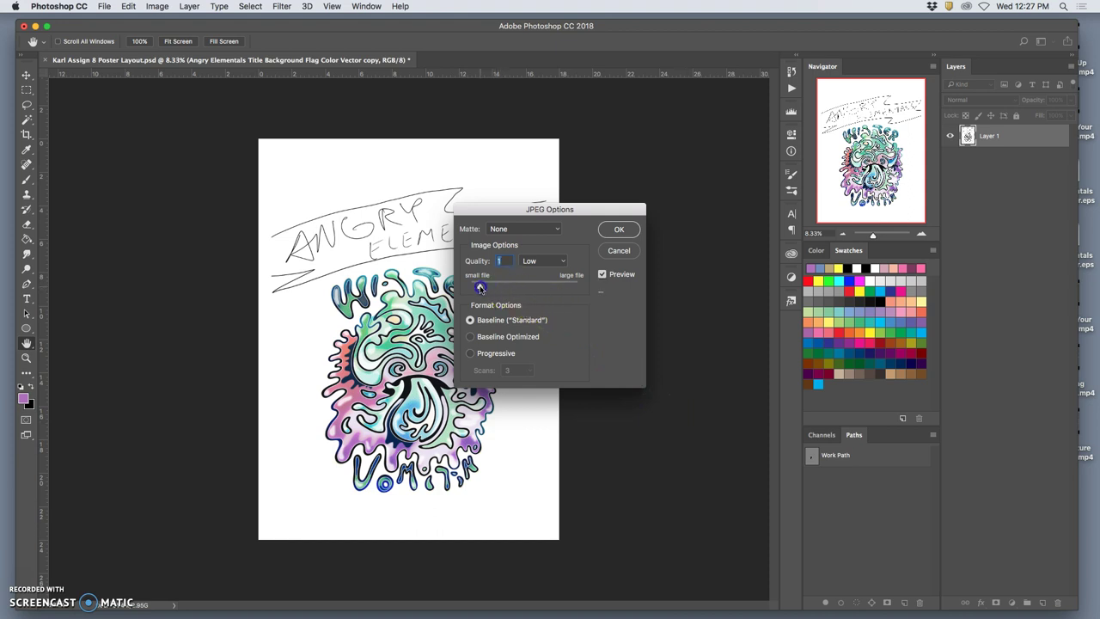
Accept the sketch JPEG options, then show the ANGRY ELEMENTALS title and hide the sketch
left_click(619, 228)
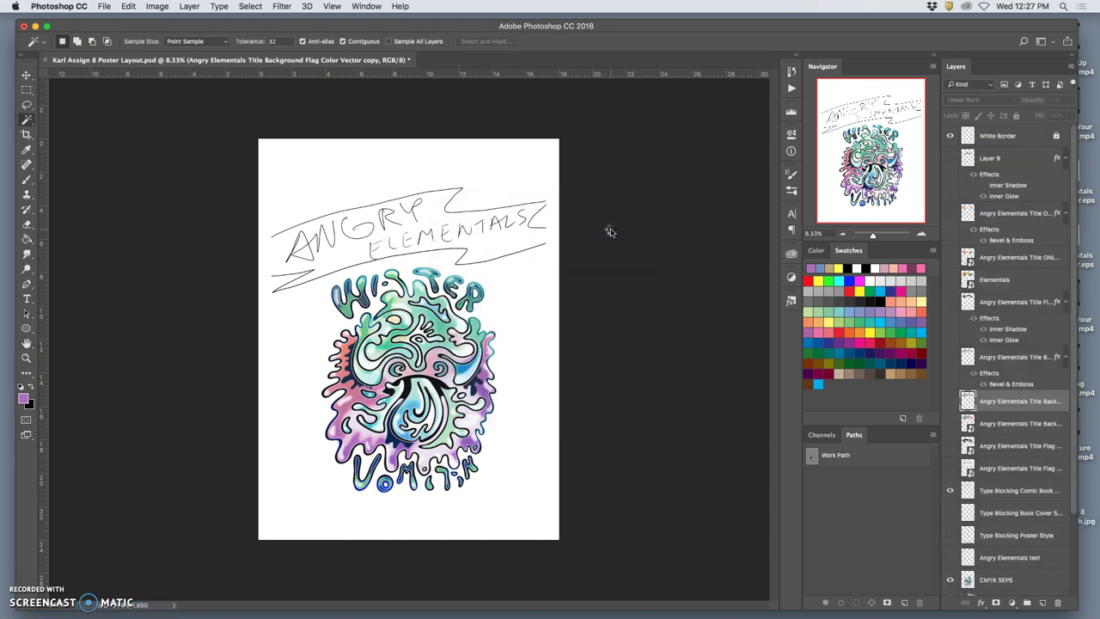
left_click(608, 238)
left_click(950, 301)
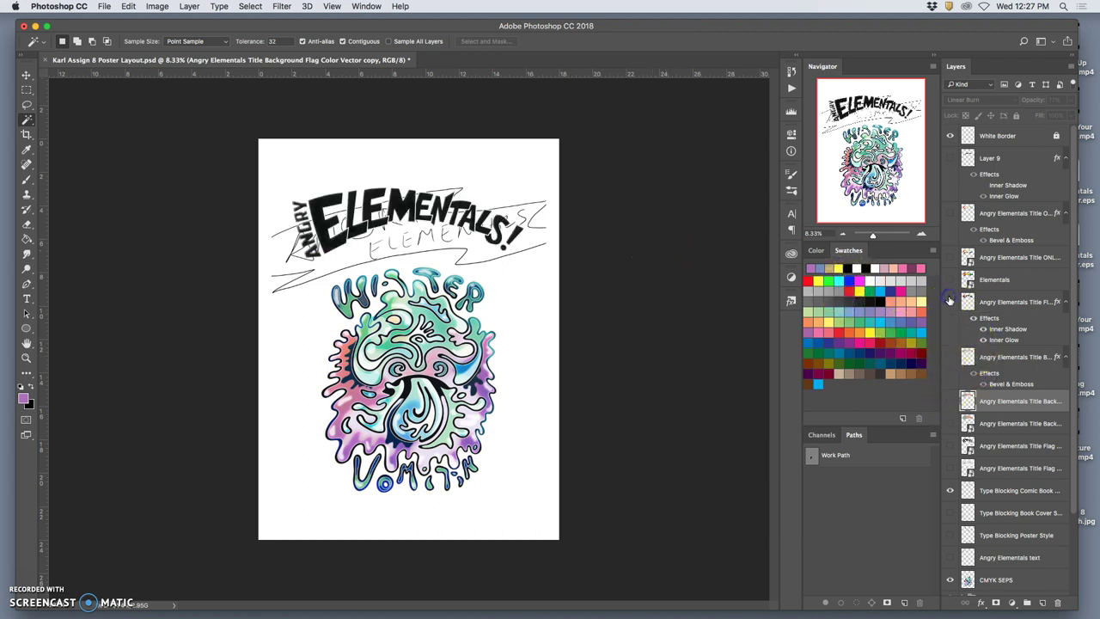
left_click(950, 491)
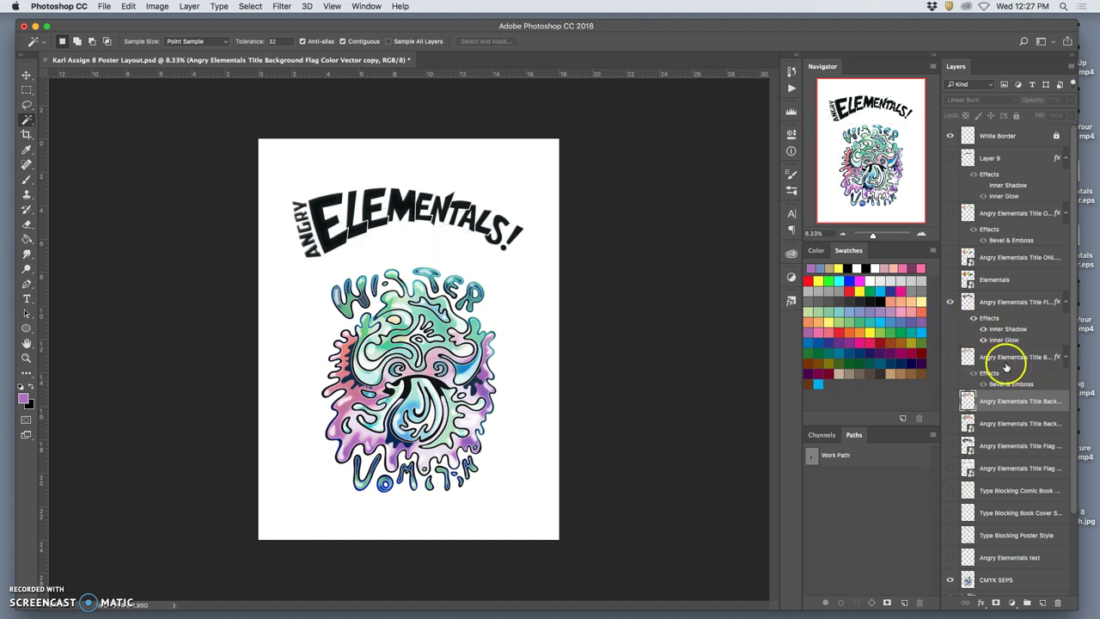
scroll(1006, 368, "down", 1)
Show the torn-paper flag banner and compare the embossed and banner title versions
left_click(950, 419)
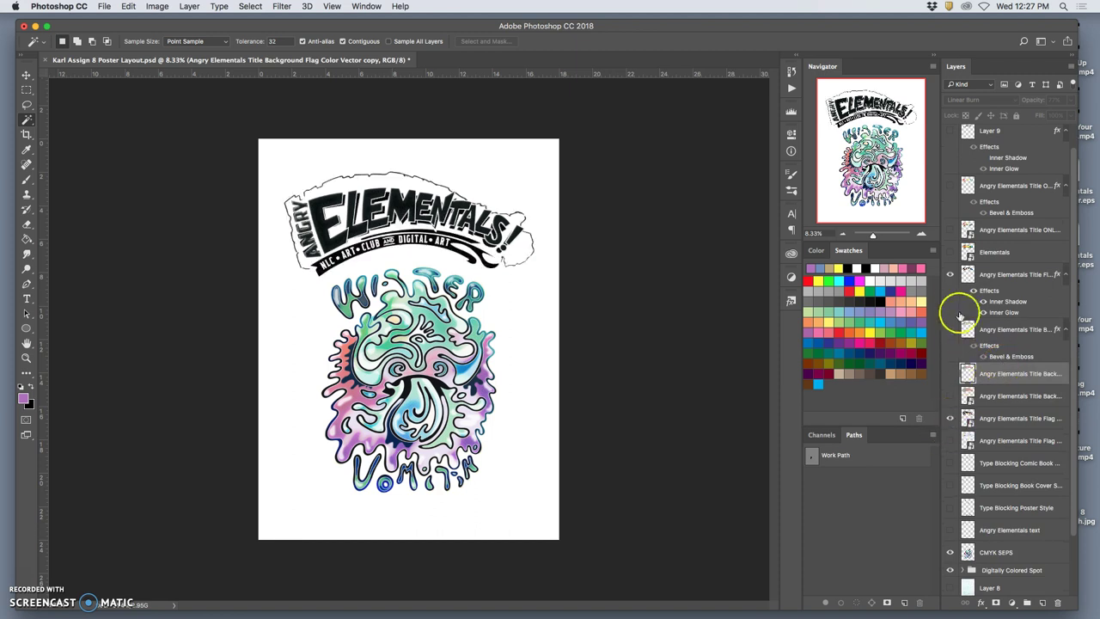
left_click(951, 277)
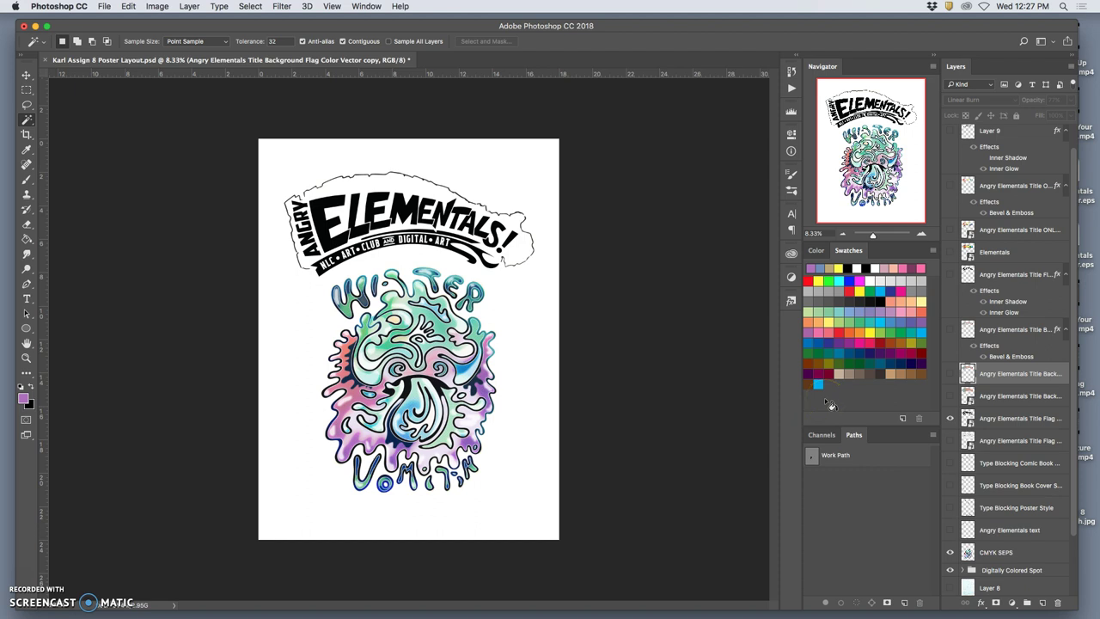
left_click(951, 275)
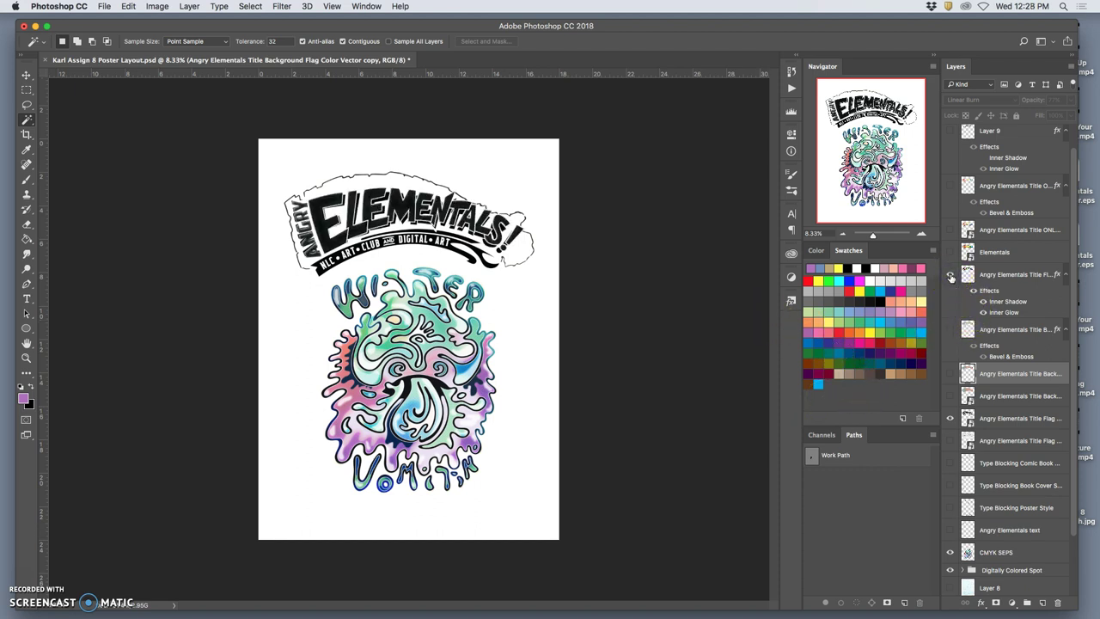
left_click(950, 418)
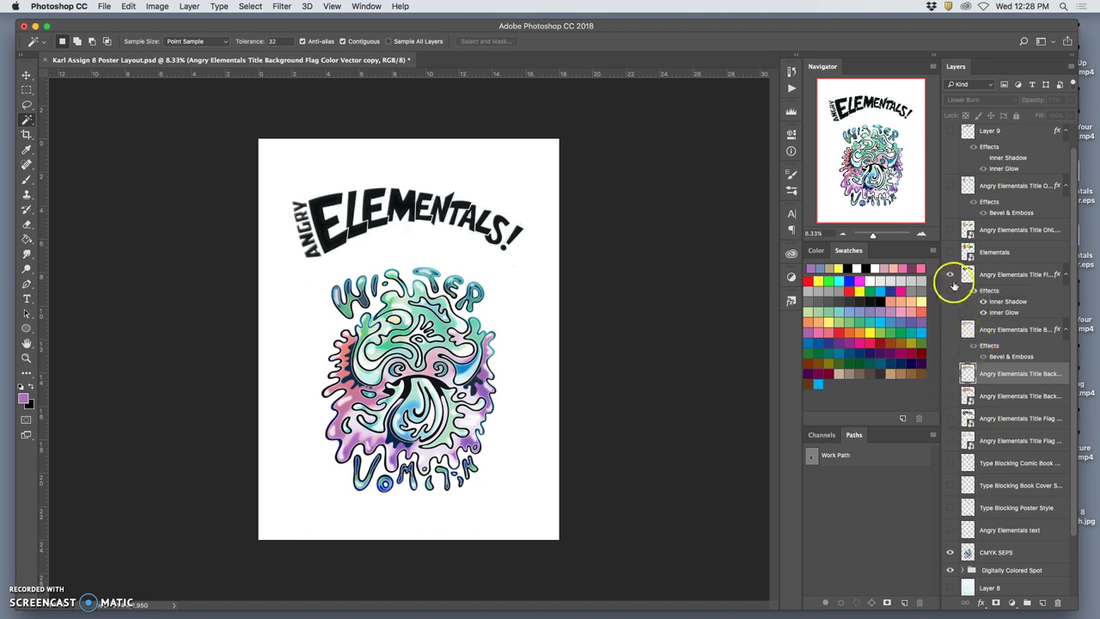
left_click(951, 277)
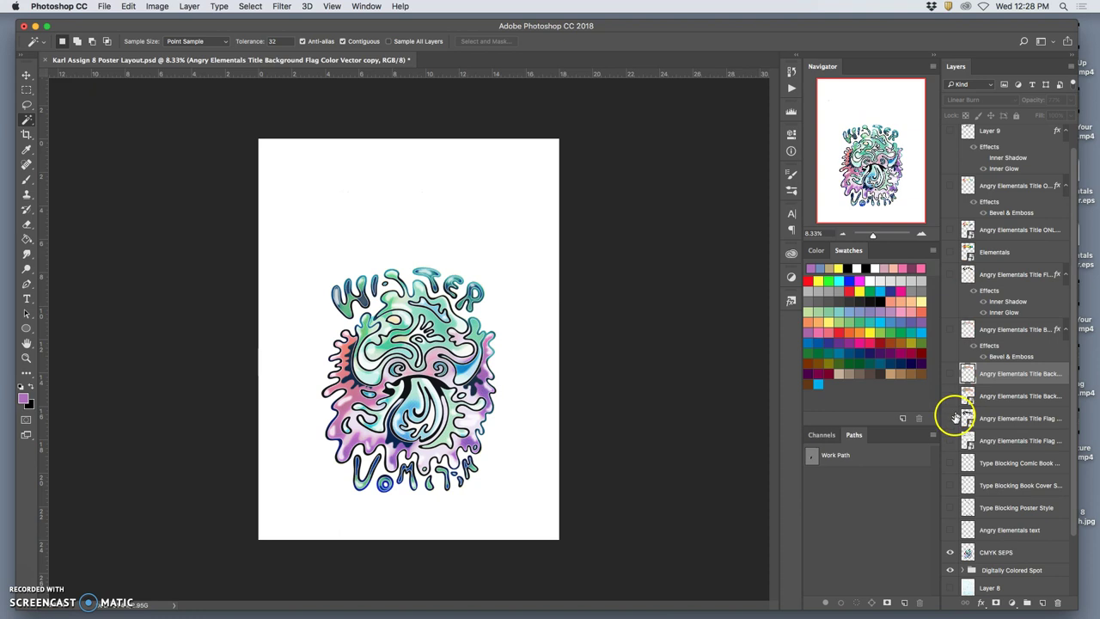
left_click(951, 419)
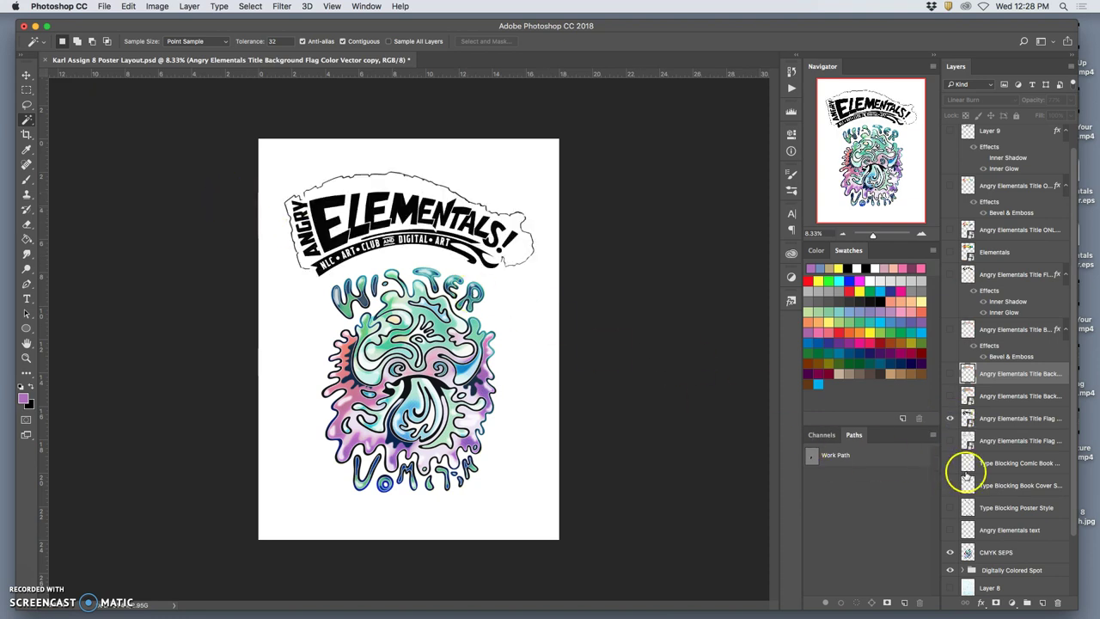
Hide the Digitally Colored Spot artwork and crop tightly to the black title flag strip
left_click(951, 553)
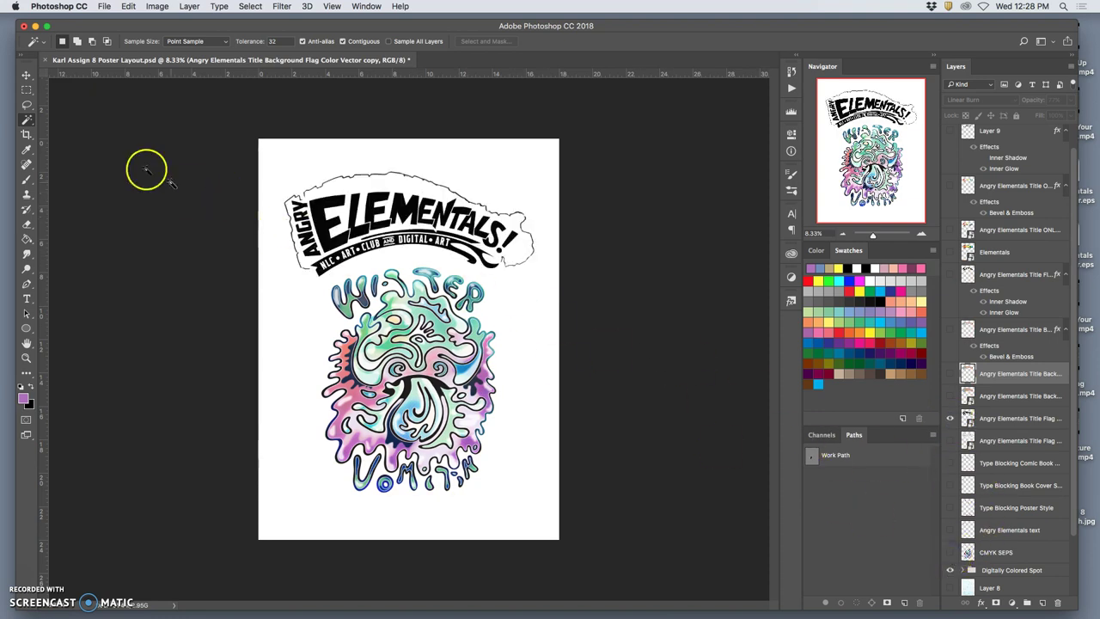
left_click(26, 133)
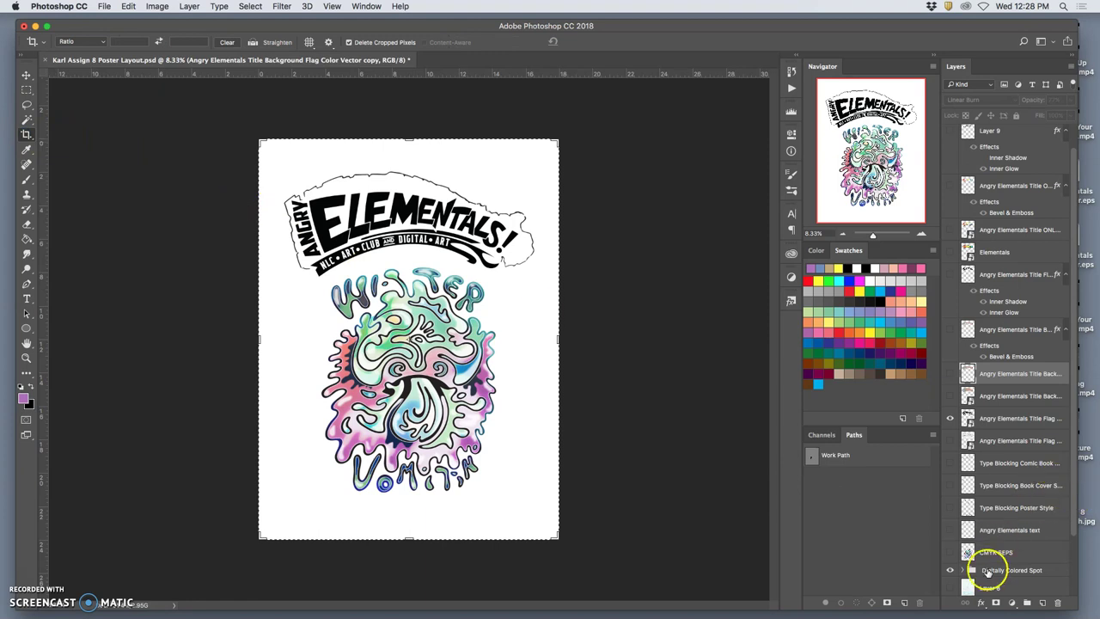
scroll(980, 567, "down", 3)
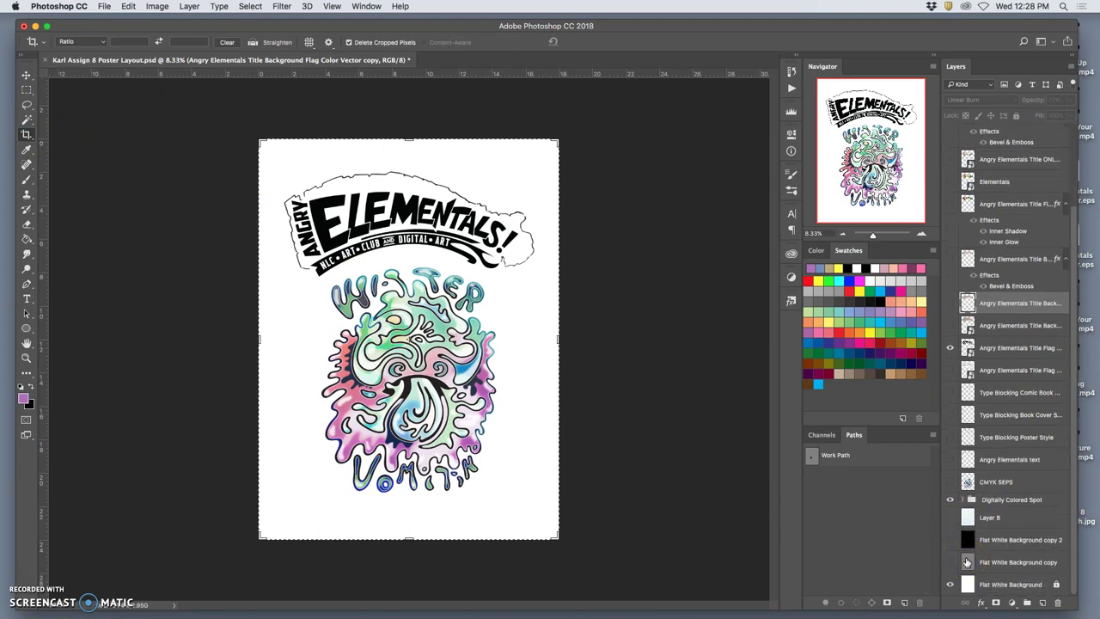
left_click(950, 499)
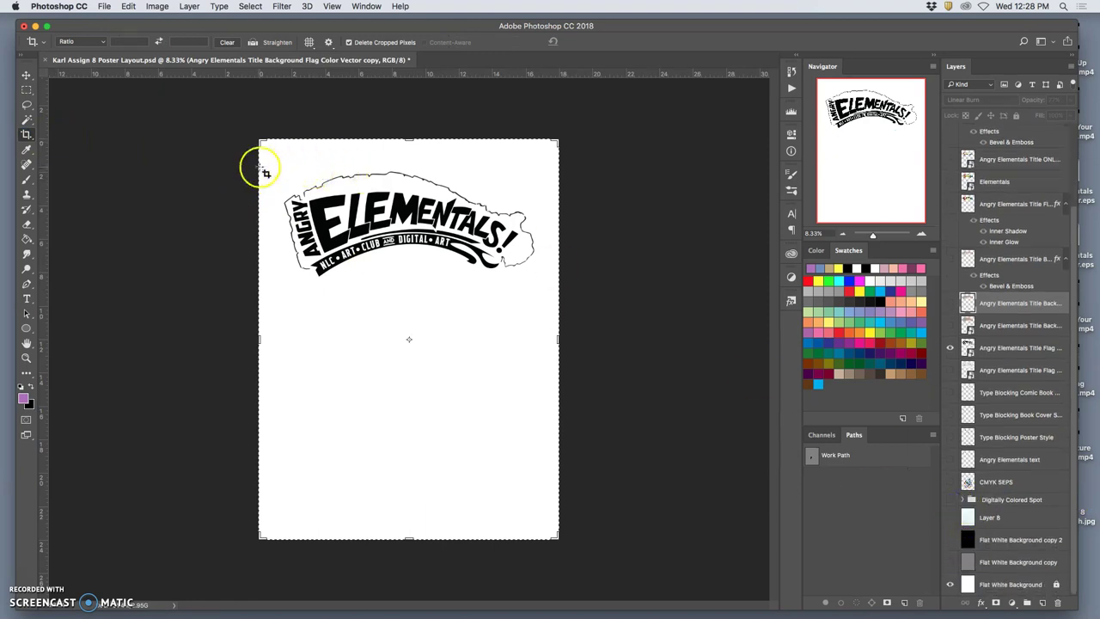
left_click(247, 150)
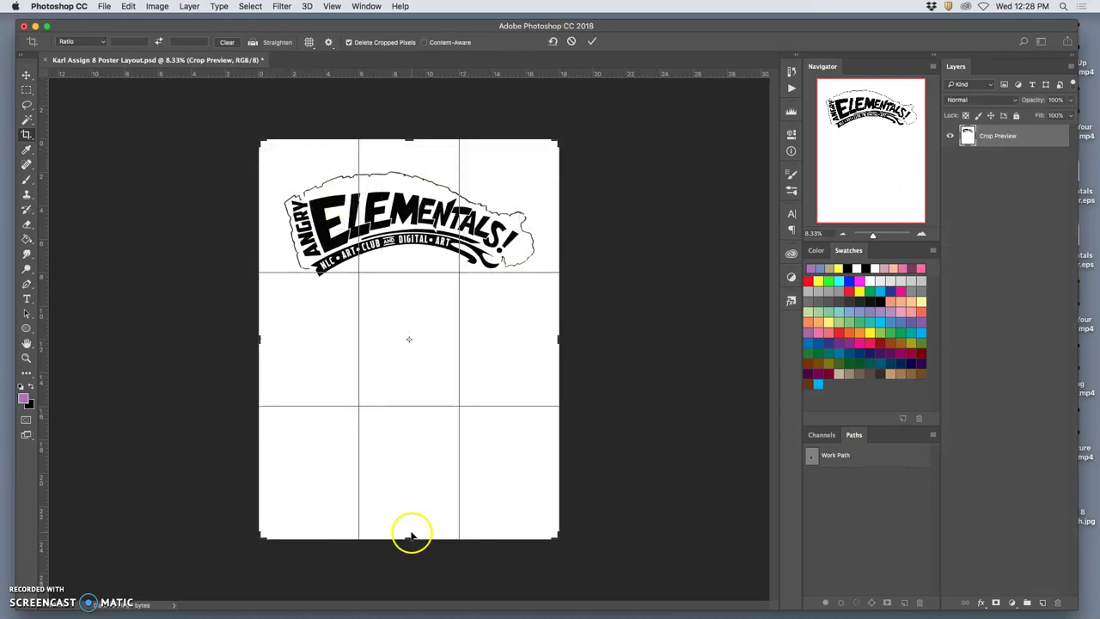
left_click_drag(408, 536, 404, 419)
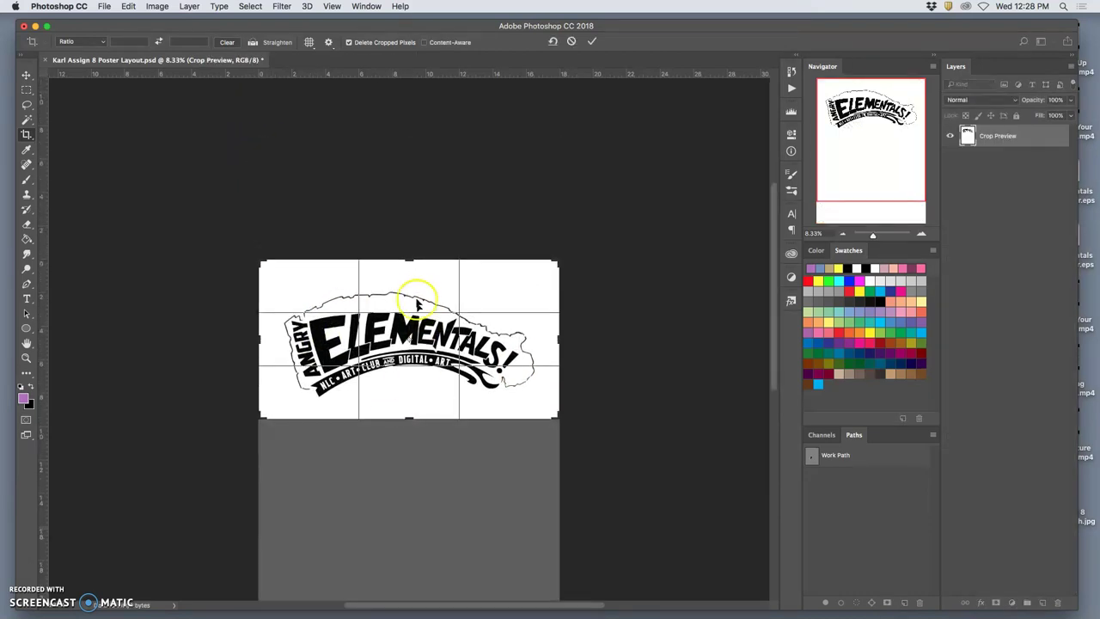
left_click_drag(408, 259, 410, 270)
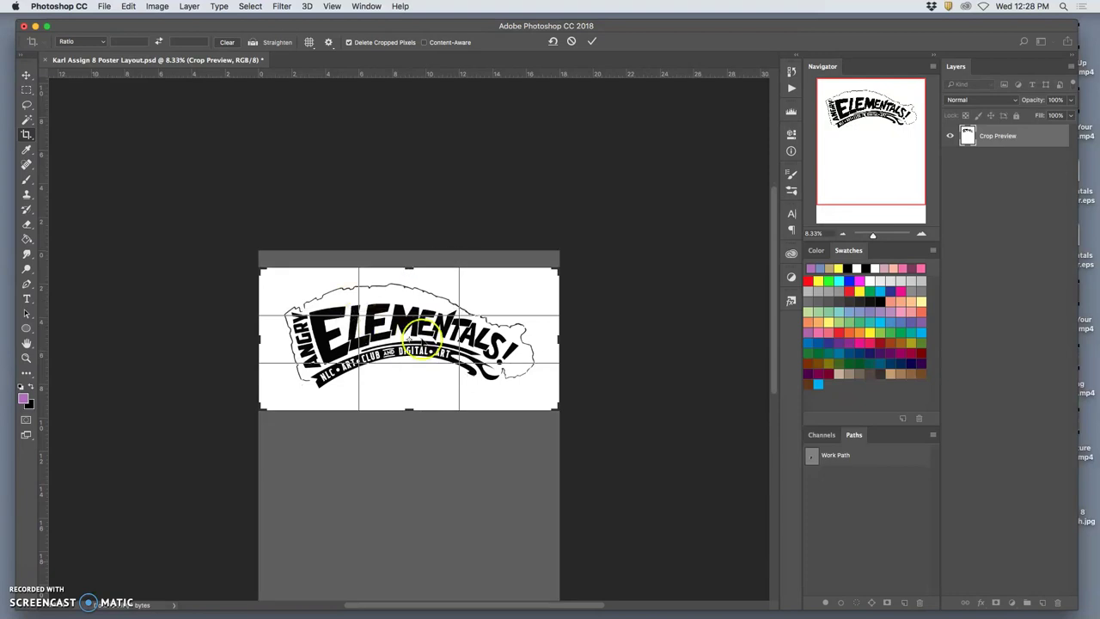
left_click_drag(409, 410, 410, 405)
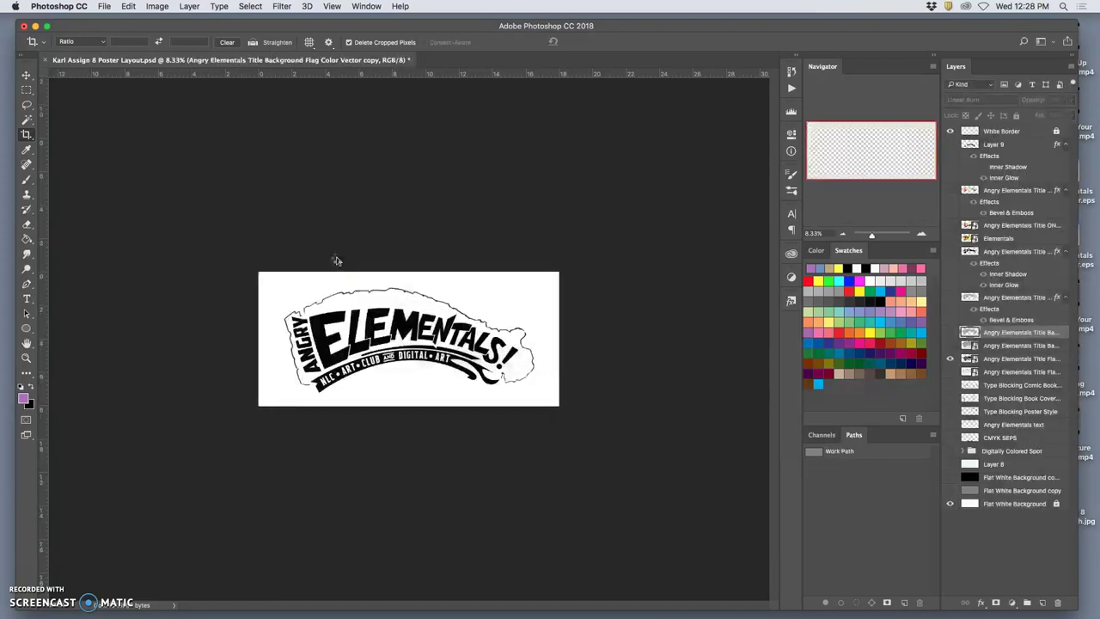
Save the cropped flag to the Desktop as Karl Assign 8 Poster BW Title Flag.jpg
left_click(105, 6)
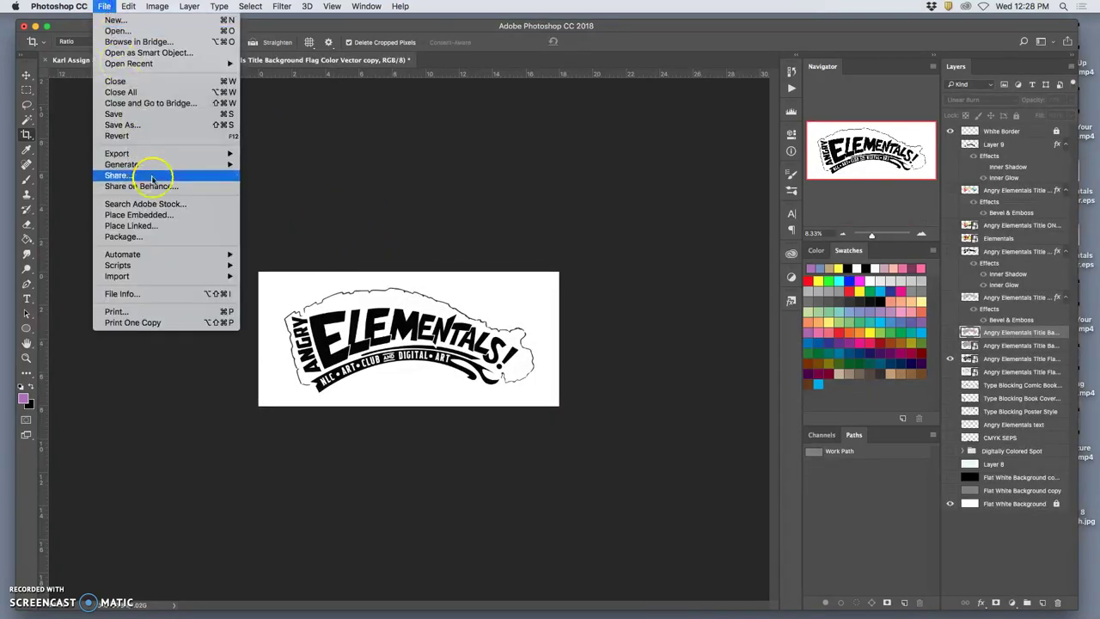
left_click(122, 125)
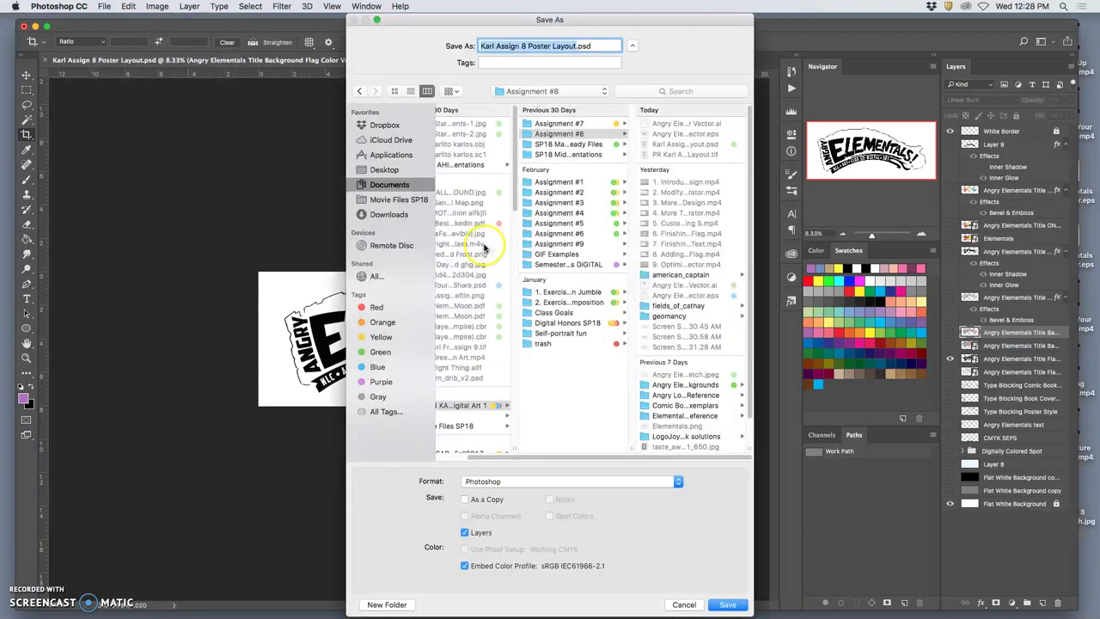
left_click(531, 482)
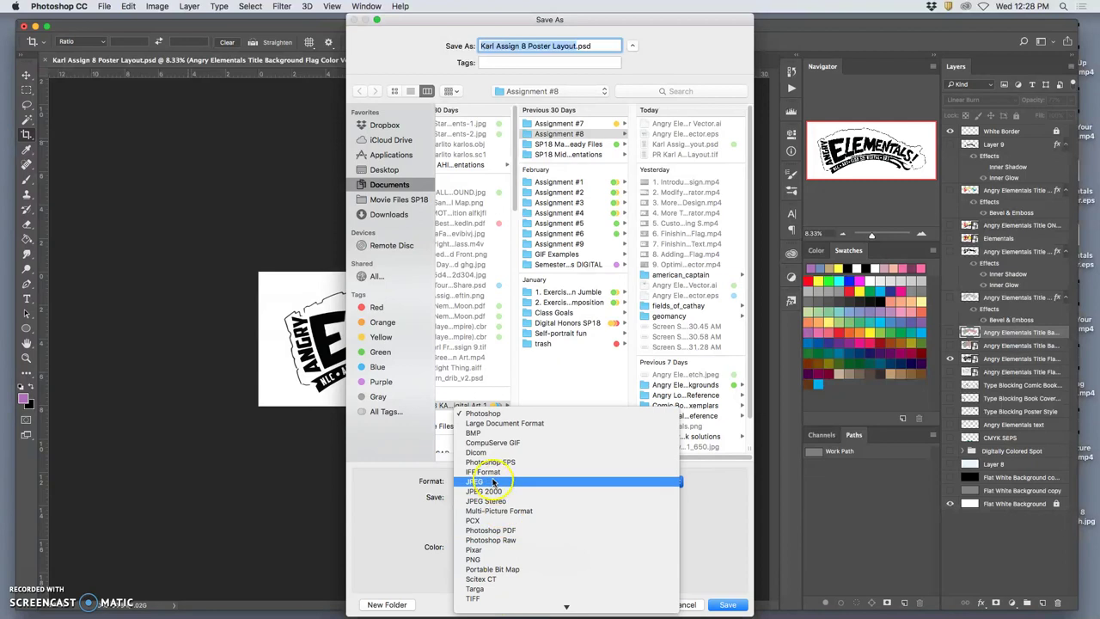
left_click(481, 481)
left_click(554, 46)
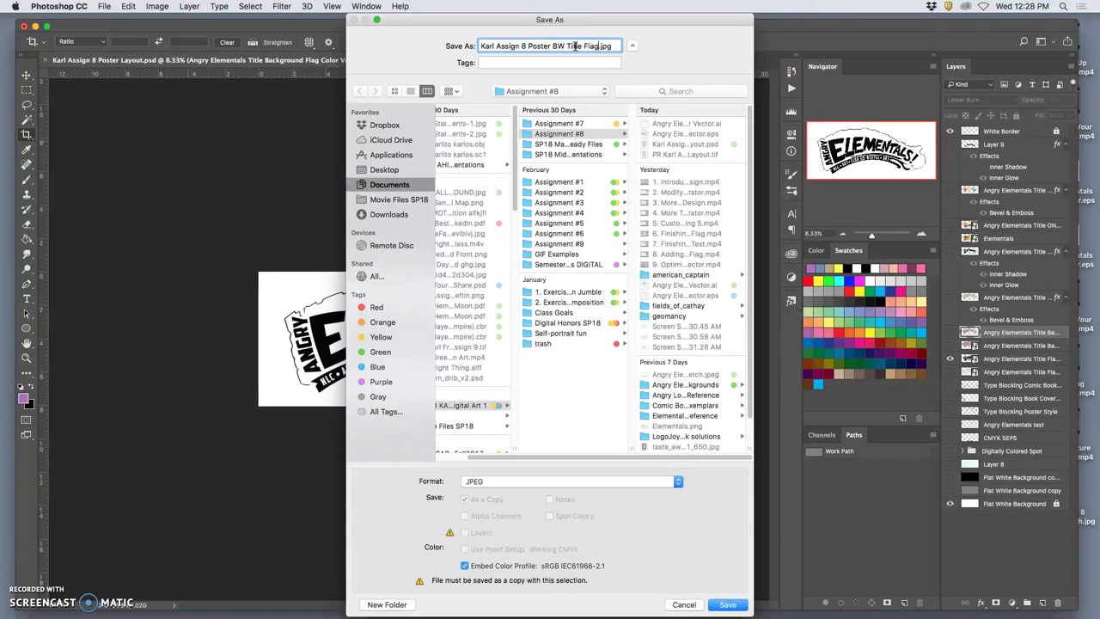
key("super+shift+d")
left_click(730, 605)
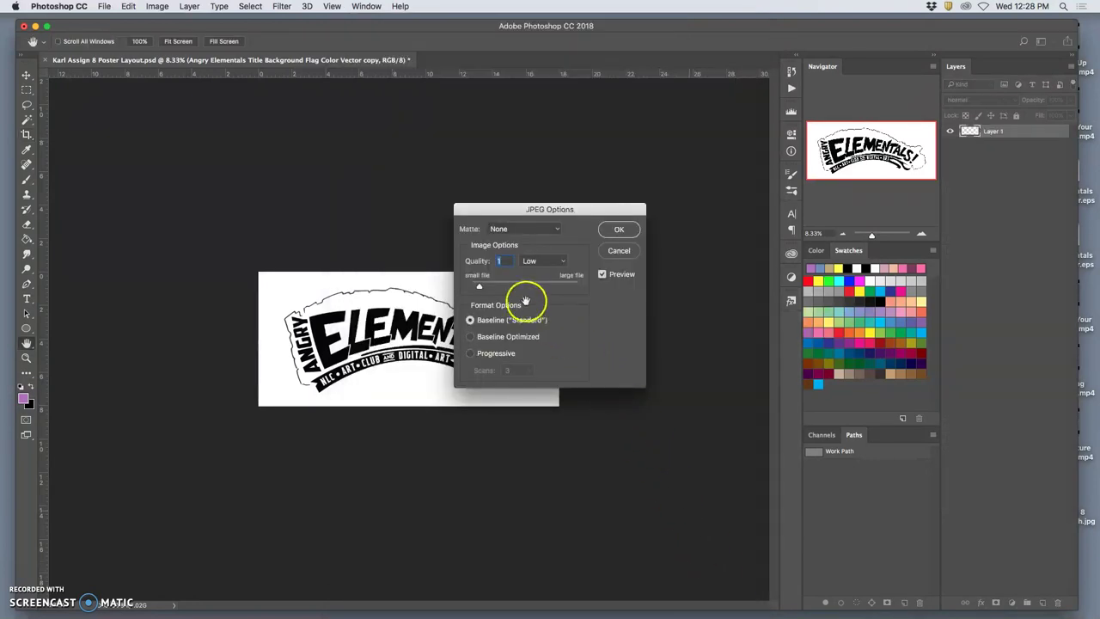
left_click(619, 229)
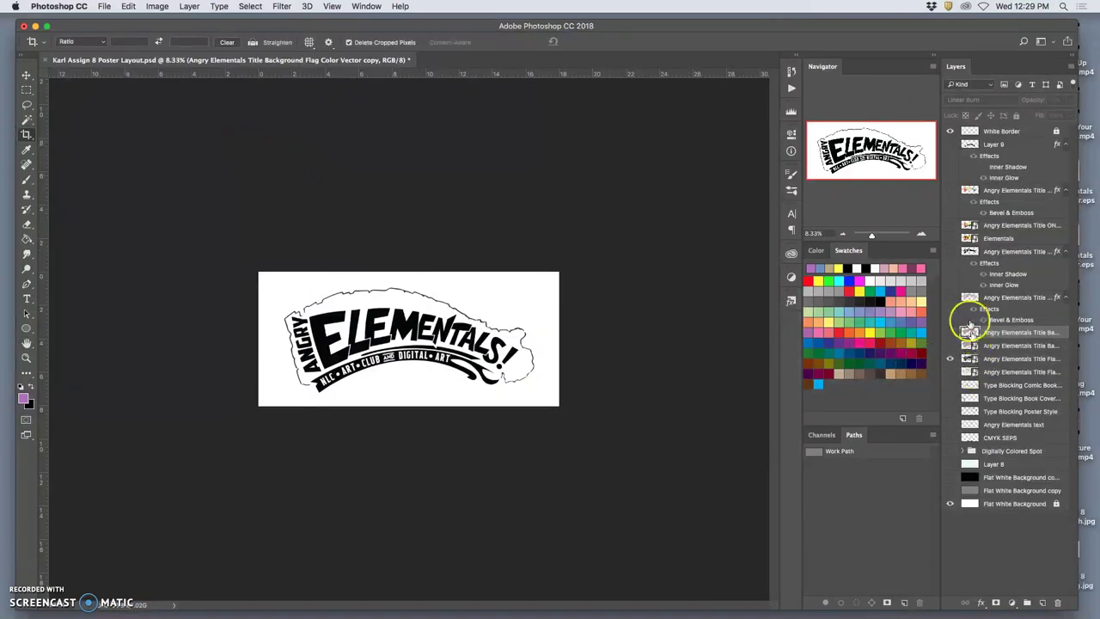
Revert to the pre-crop history state and swap the black NLC banner for coloured flag layers
left_click(791, 72)
left_click(714, 106)
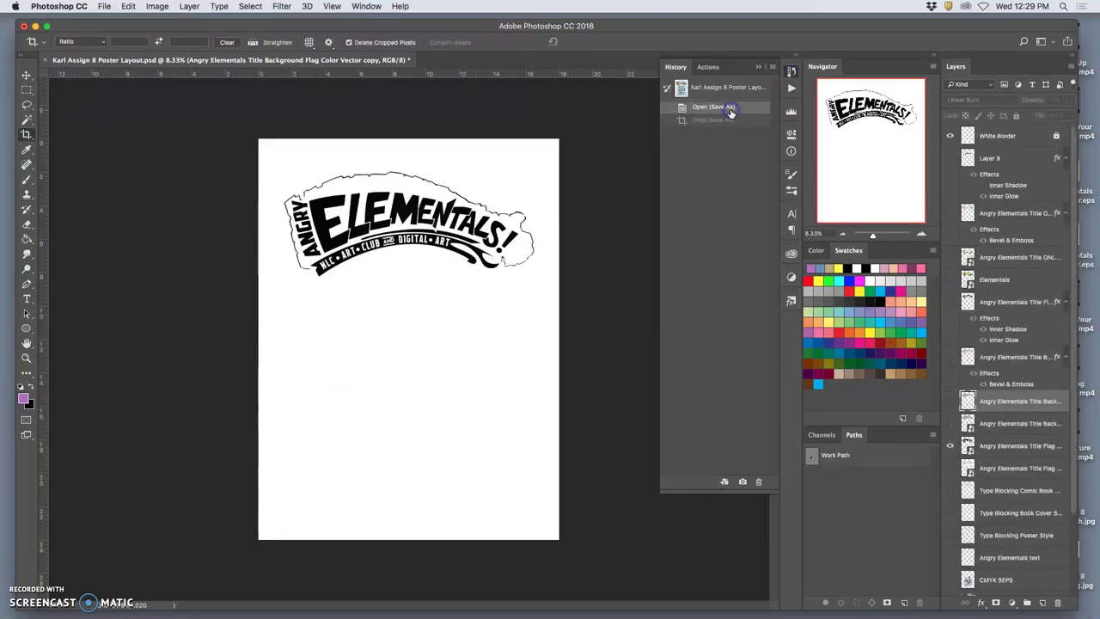
left_click(951, 423)
left_click(951, 401)
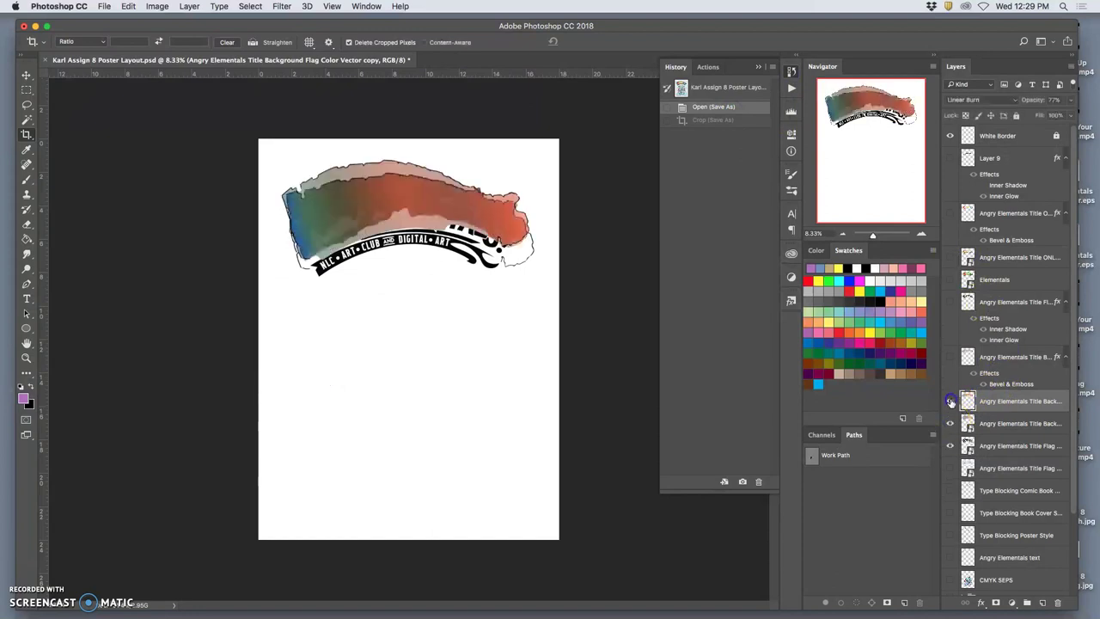
left_click(951, 446)
left_click(951, 424)
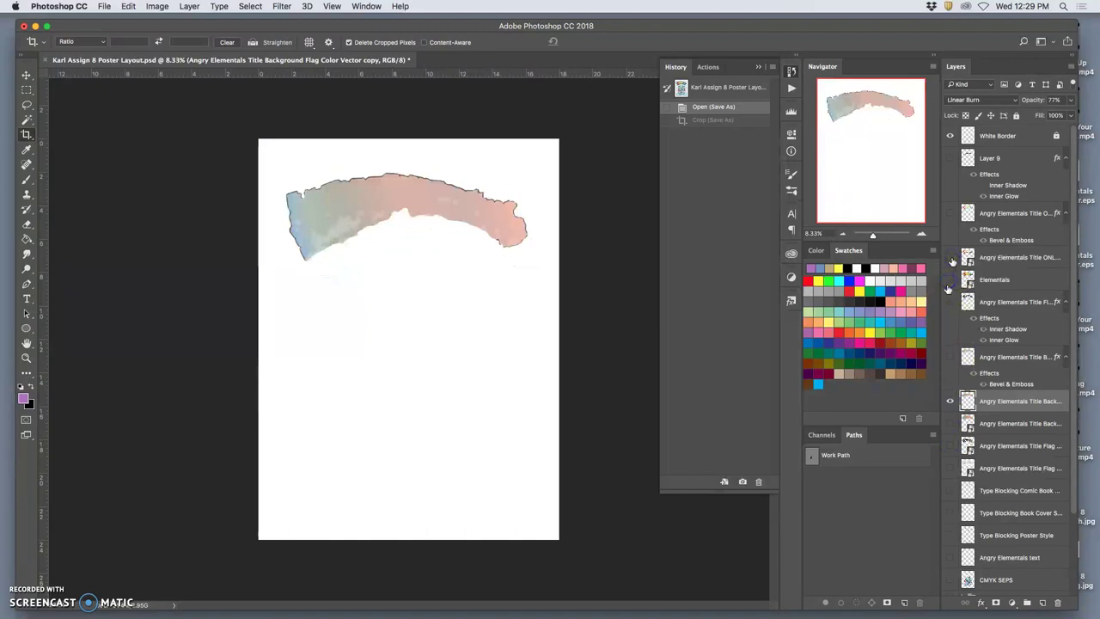
Compare THE ELEMENTALS colour logo, title layers and the Layer 9 ribbon variant
left_click(951, 389)
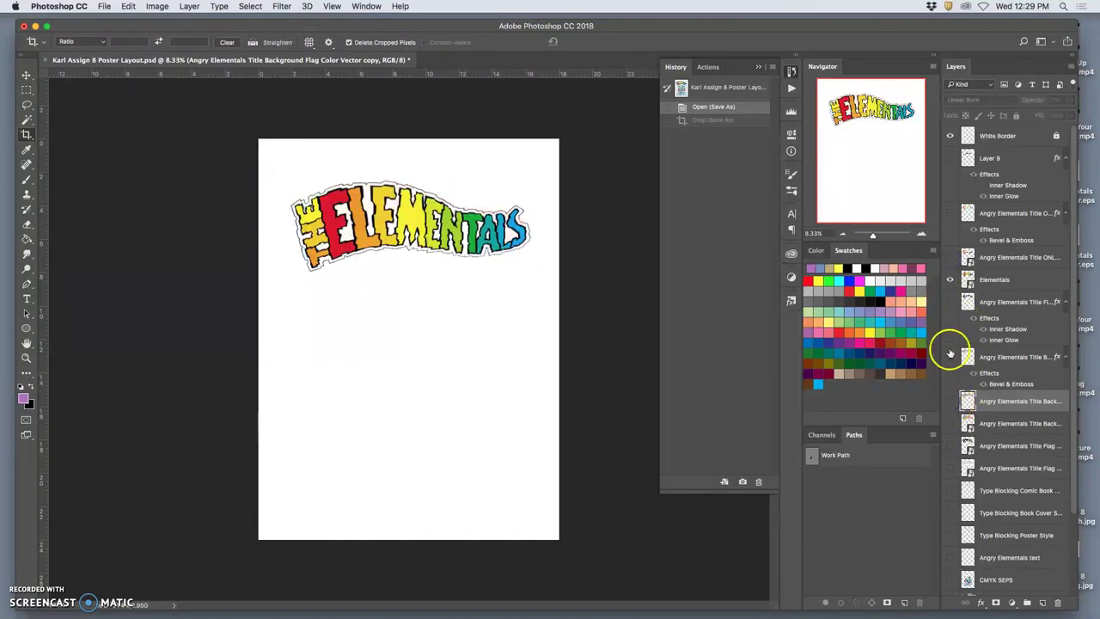
left_click(951, 279)
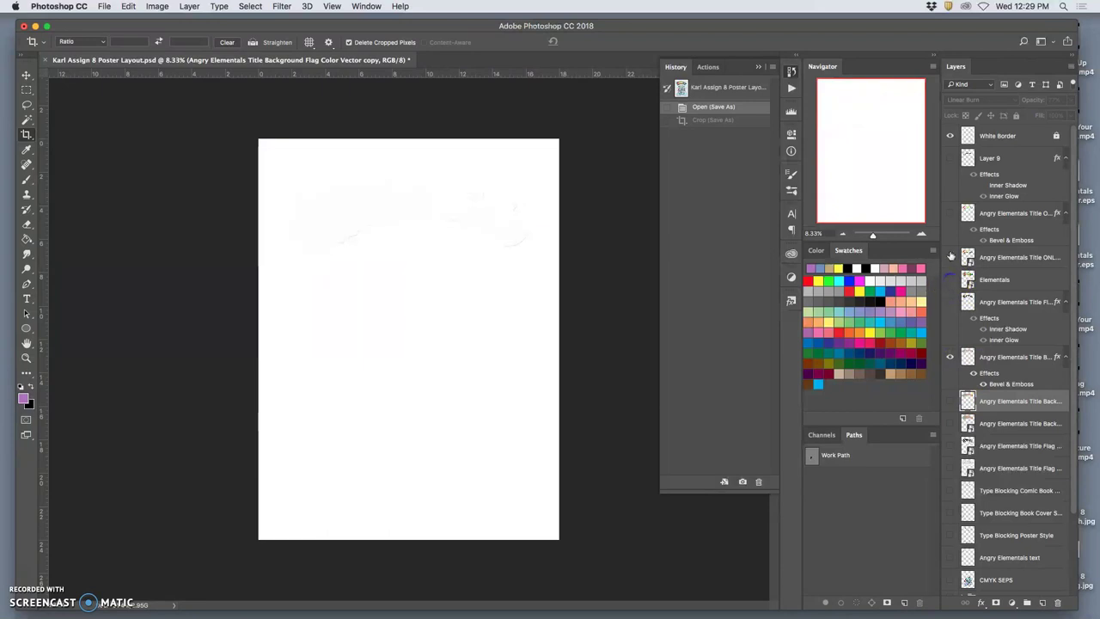
left_click(951, 257)
left_click(950, 214)
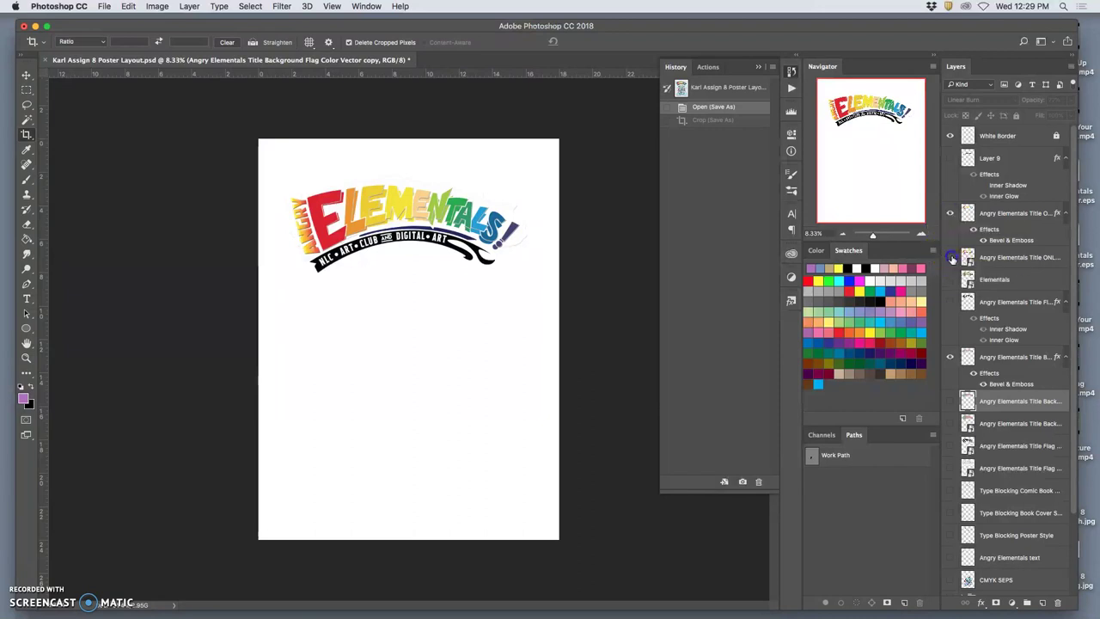
left_click(949, 257)
left_click(950, 158)
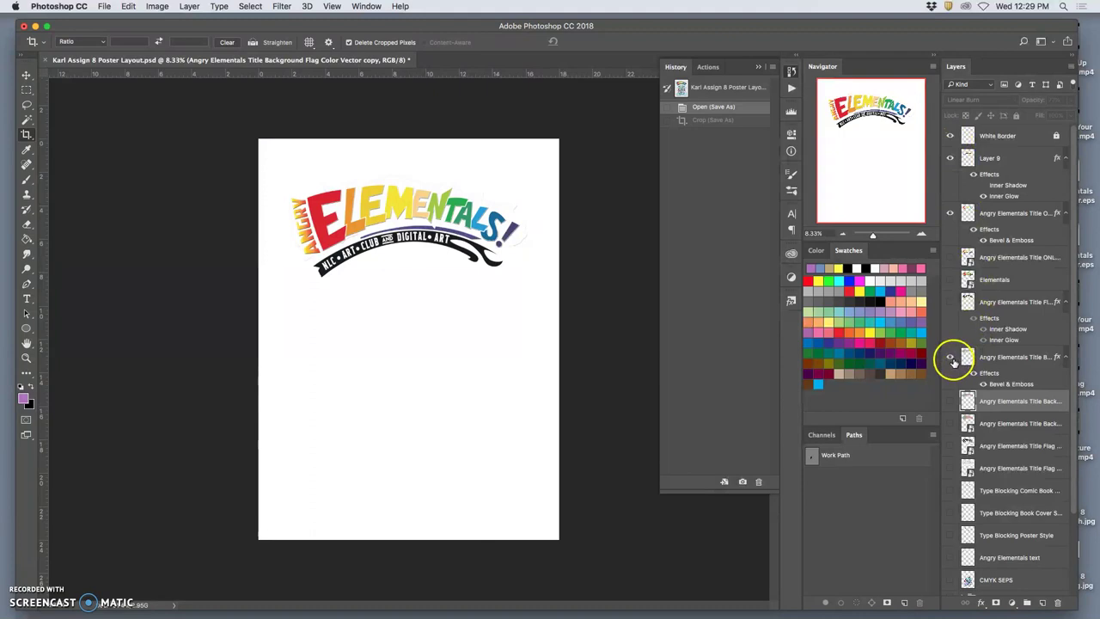
left_click(949, 402)
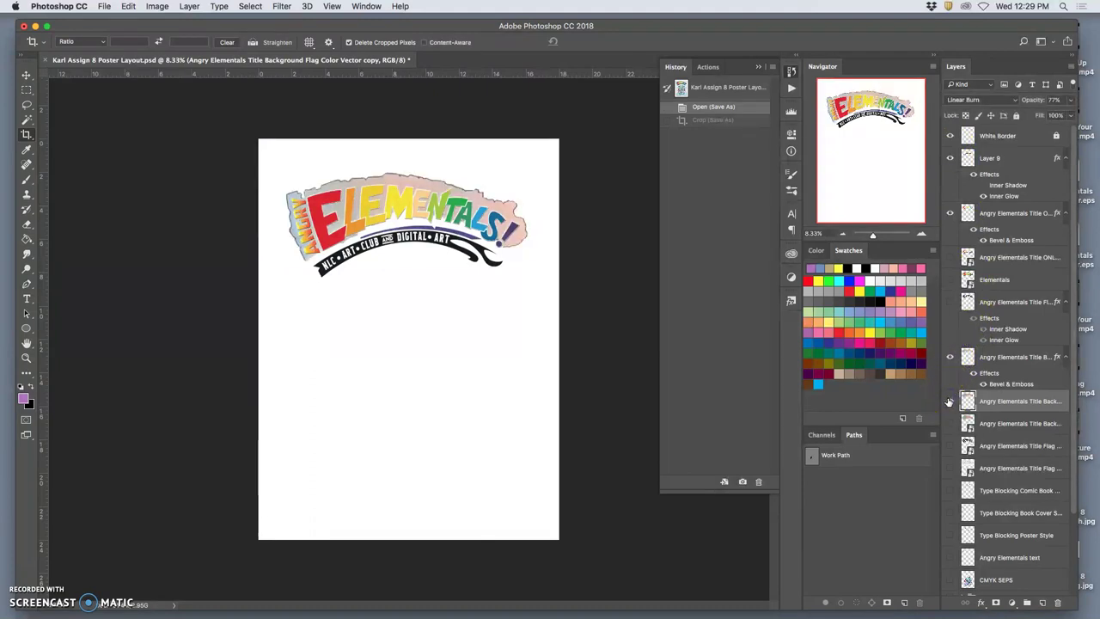
left_click(952, 423)
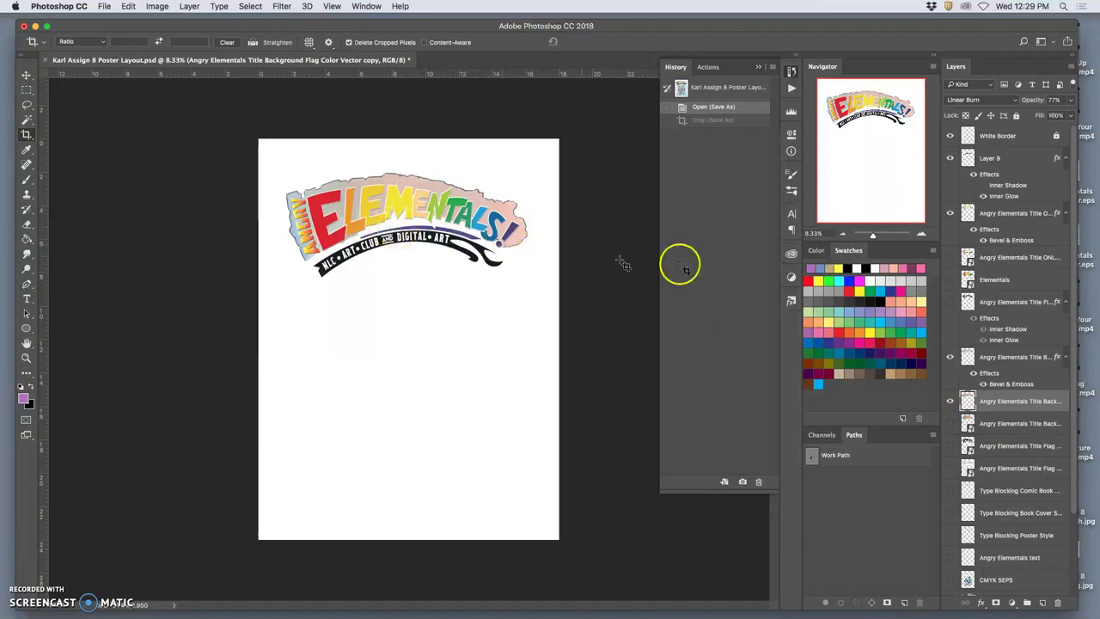
Return to the cropped state, replacing the black-and-white title with the watercolour flag, rainbow title and art club banner
left_click(711, 119)
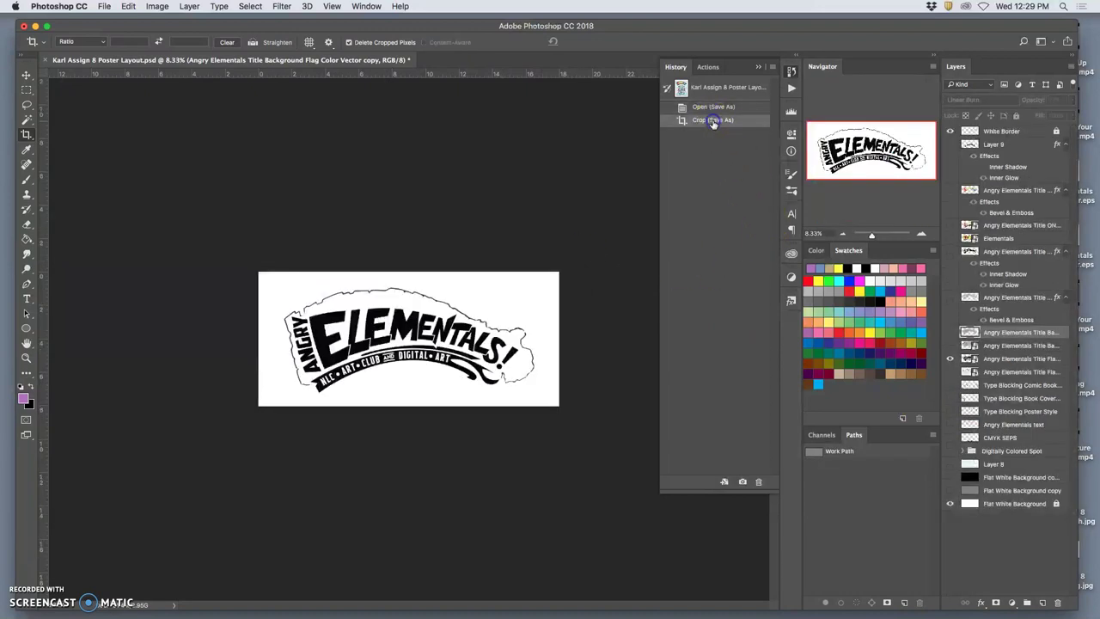
left_click(950, 358)
left_click(951, 334)
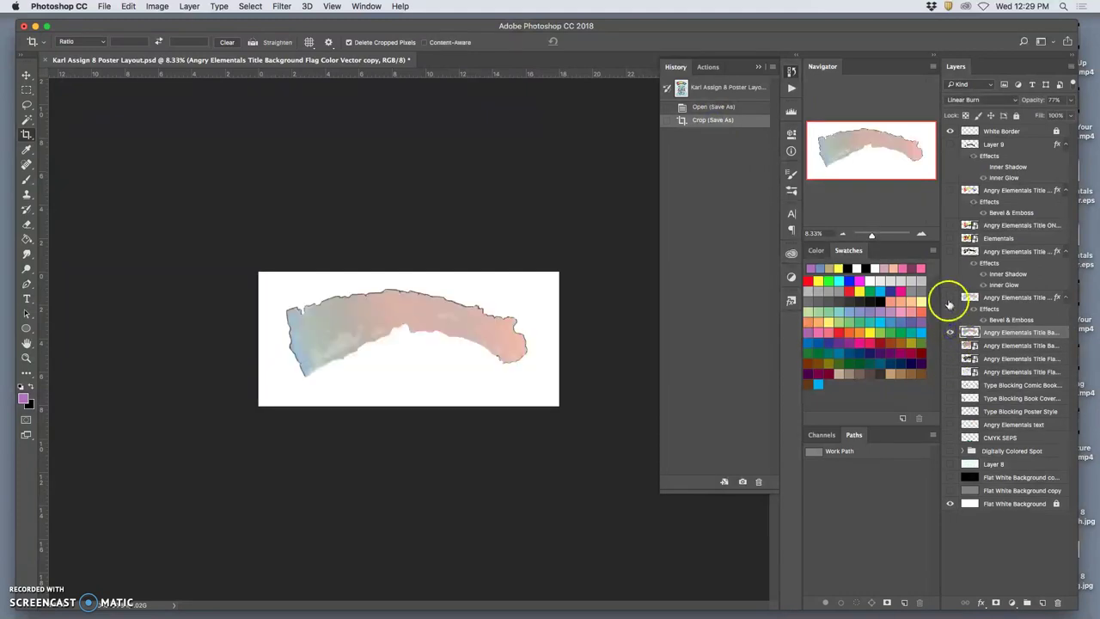
left_click(951, 297)
left_click(951, 252)
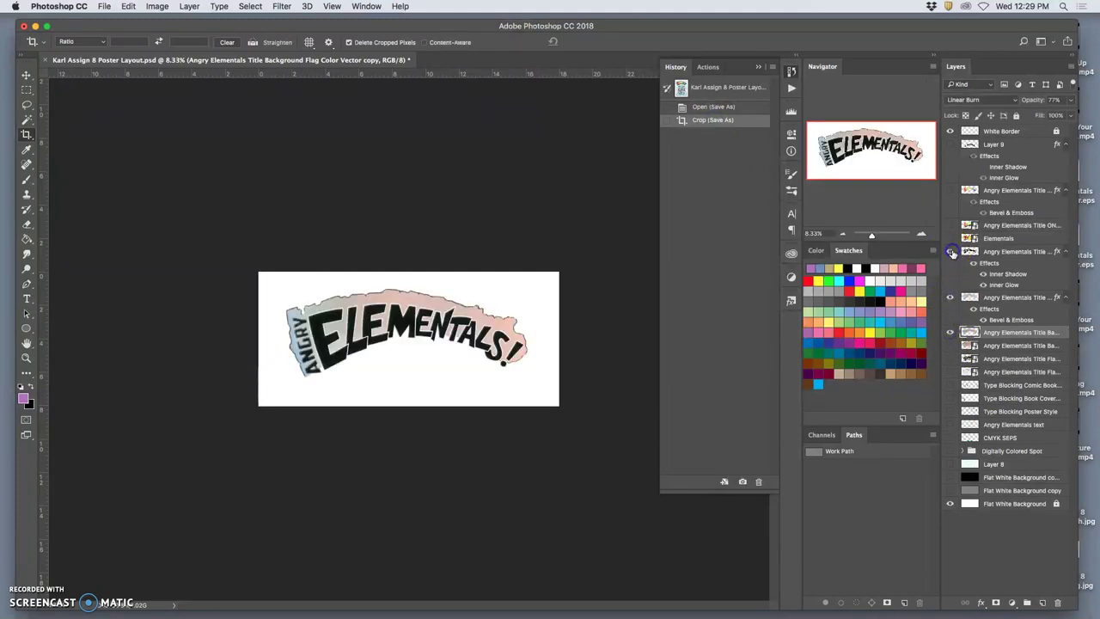
left_click(951, 239)
left_click(950, 190)
left_click(951, 144)
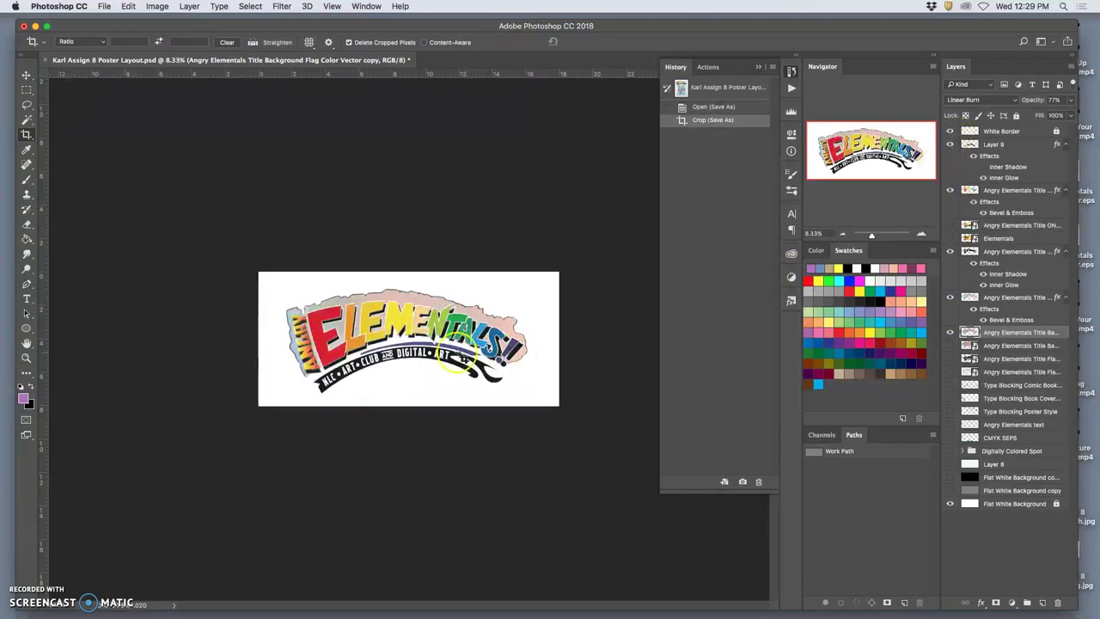
Start a Save As, rename the file to Karl Assign 8 Color Title Flag, and choose JPEG
left_click(104, 6)
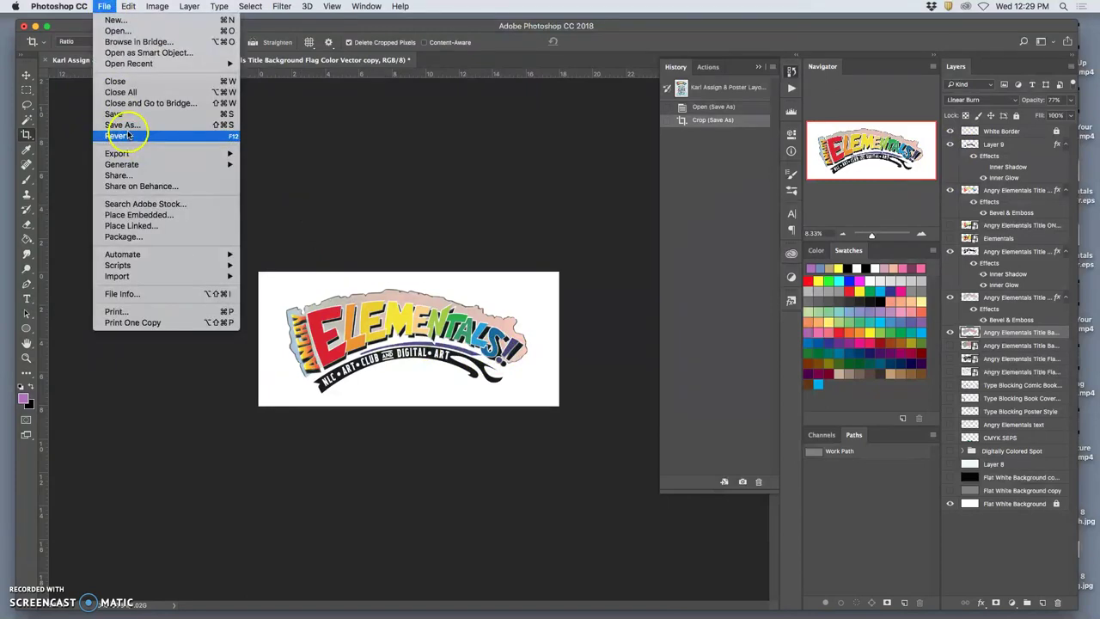
left_click(129, 125)
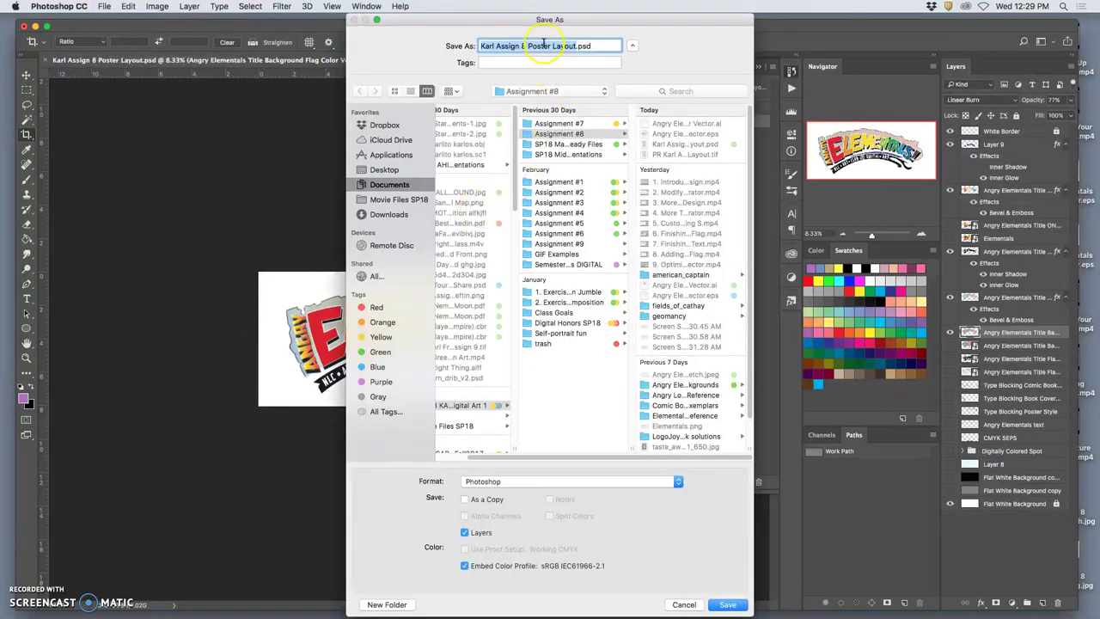
left_click(544, 46)
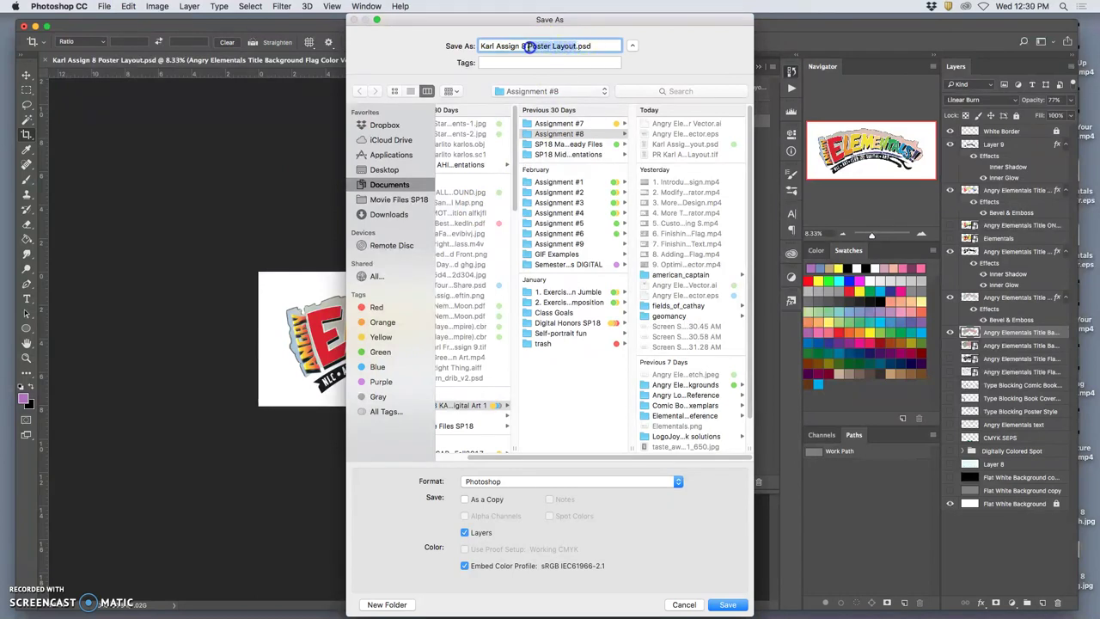
type("Colo")
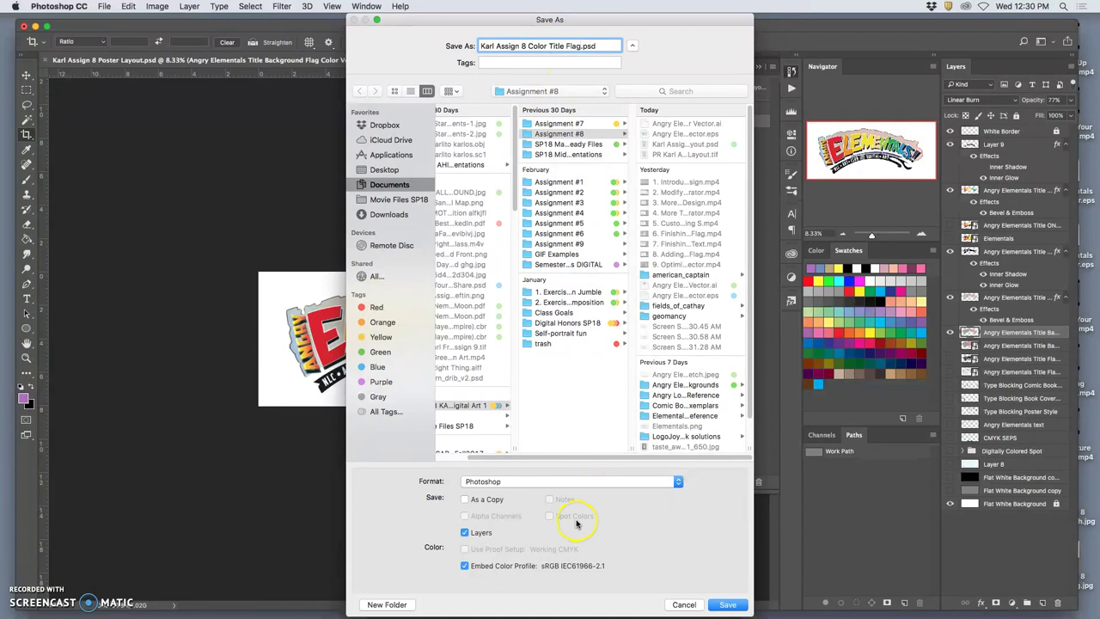
left_click(534, 482)
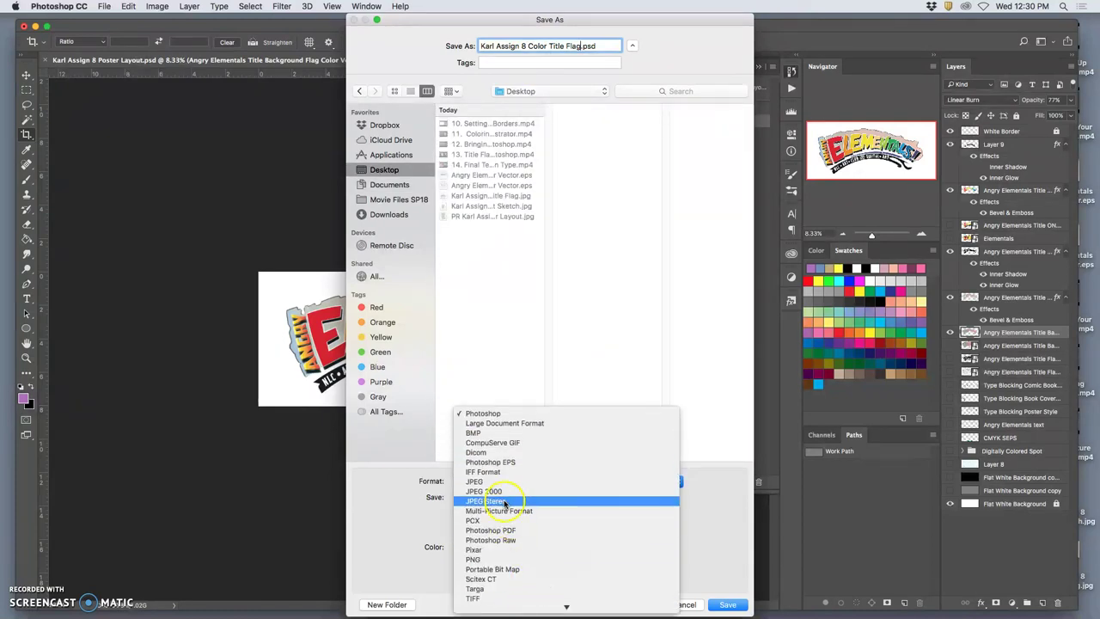
left_click(481, 481)
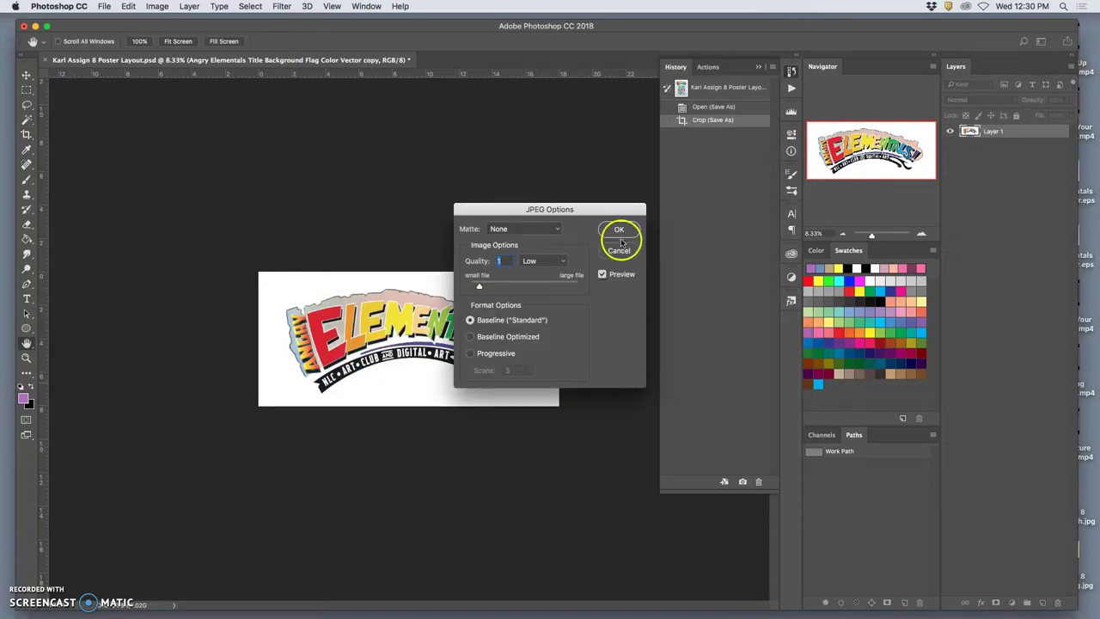
Confirm the JPEG options so the colour title flag JPEG finishes saving
left_click(619, 230)
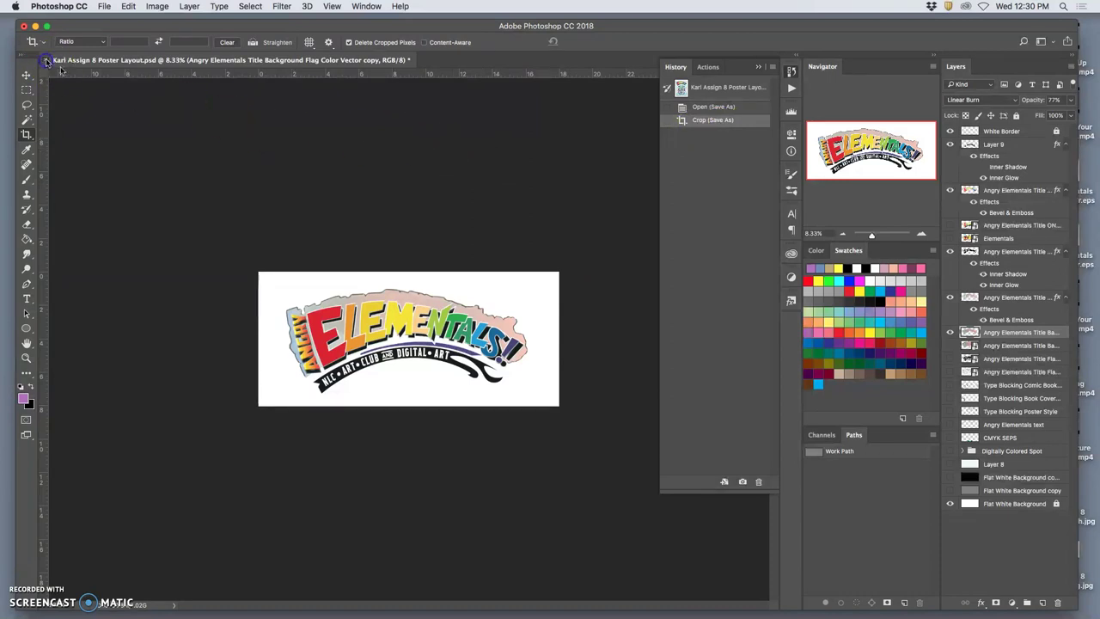
Revert the banner to the uncropped poster through History, then close it with Don't Save
key("super+w")
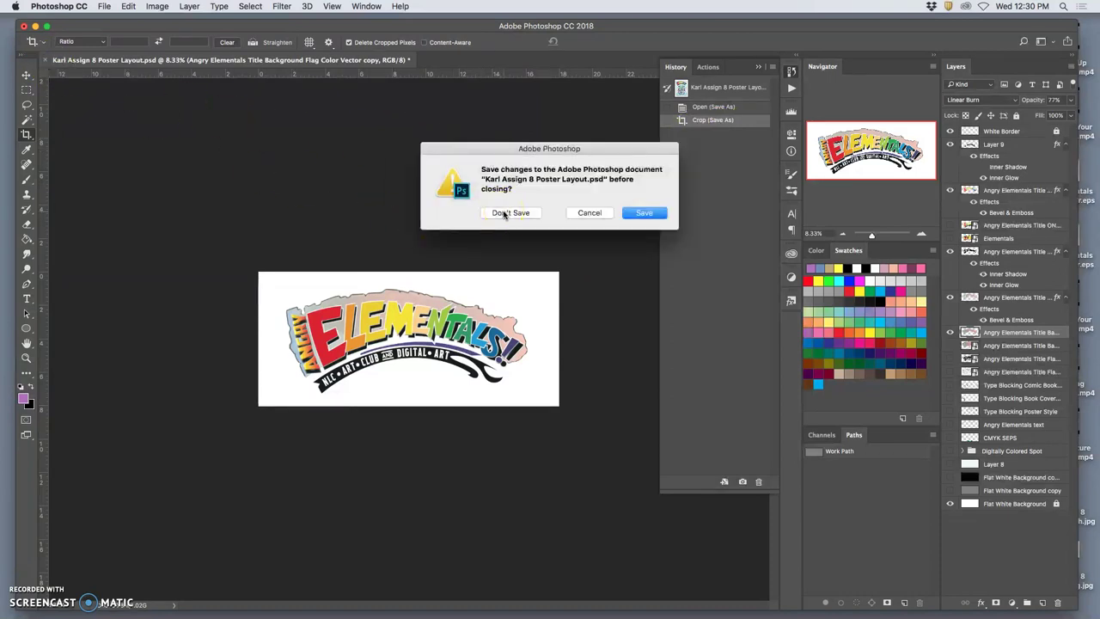
left_click(591, 213)
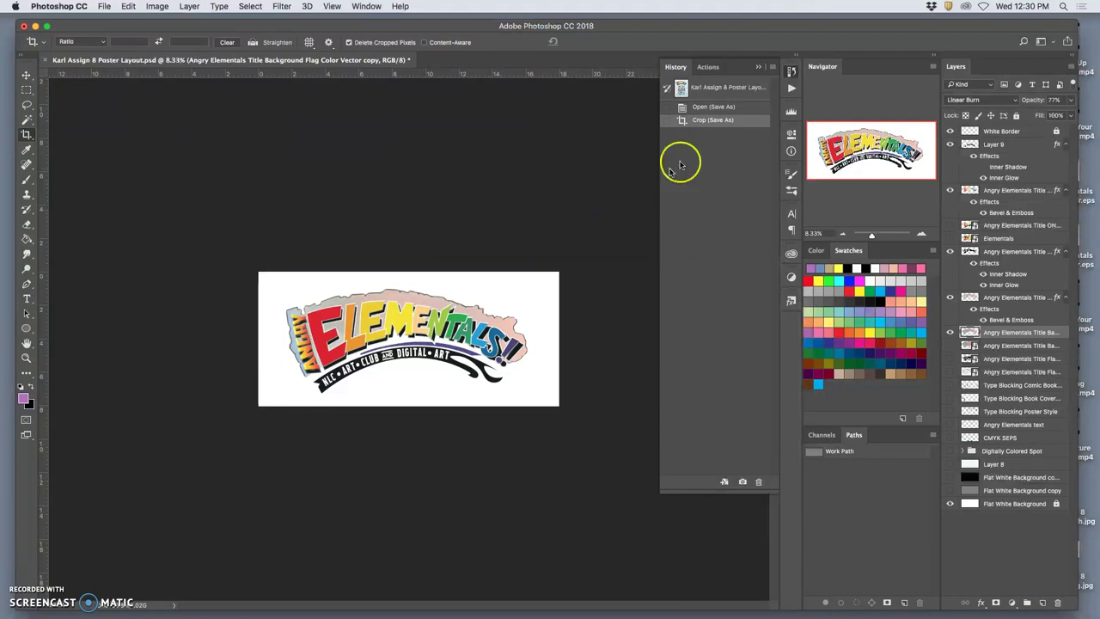
left_click(711, 107)
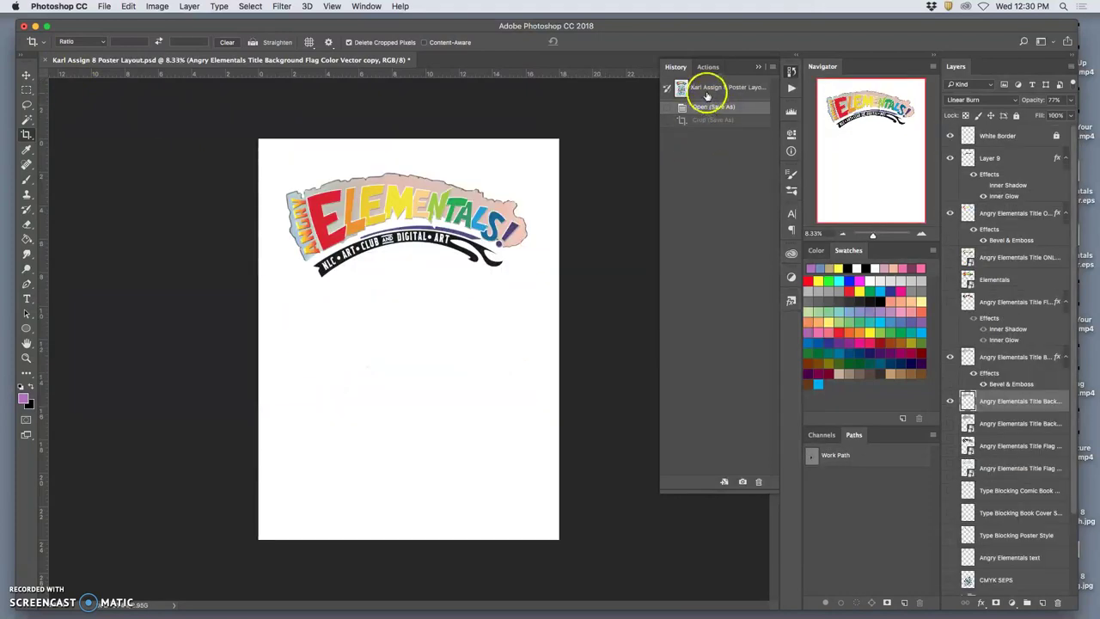
left_click(707, 88)
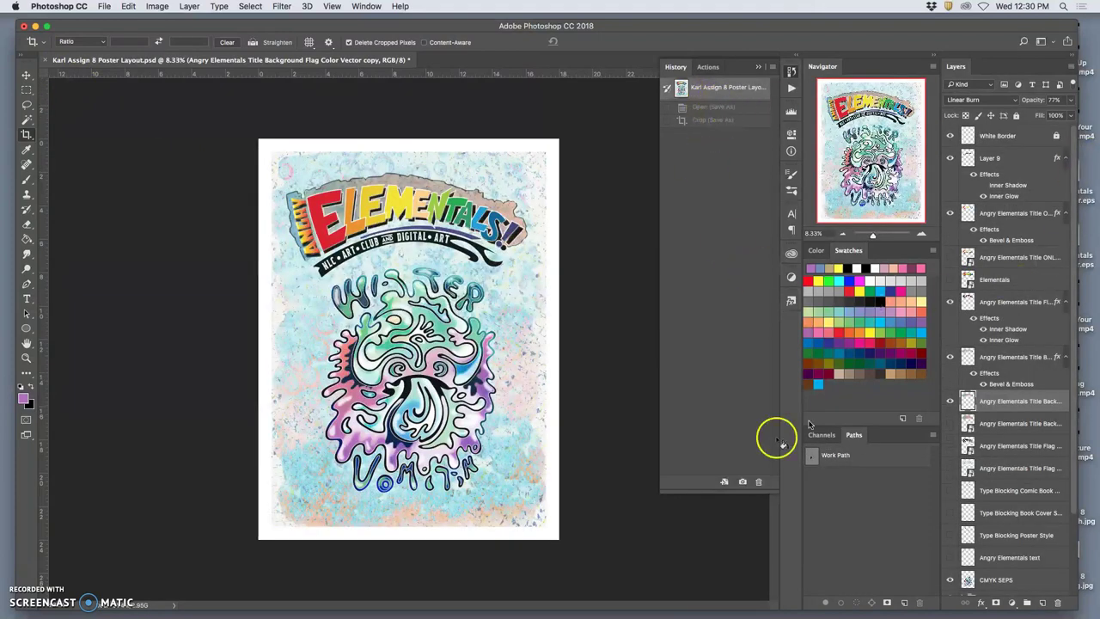
left_click(46, 61)
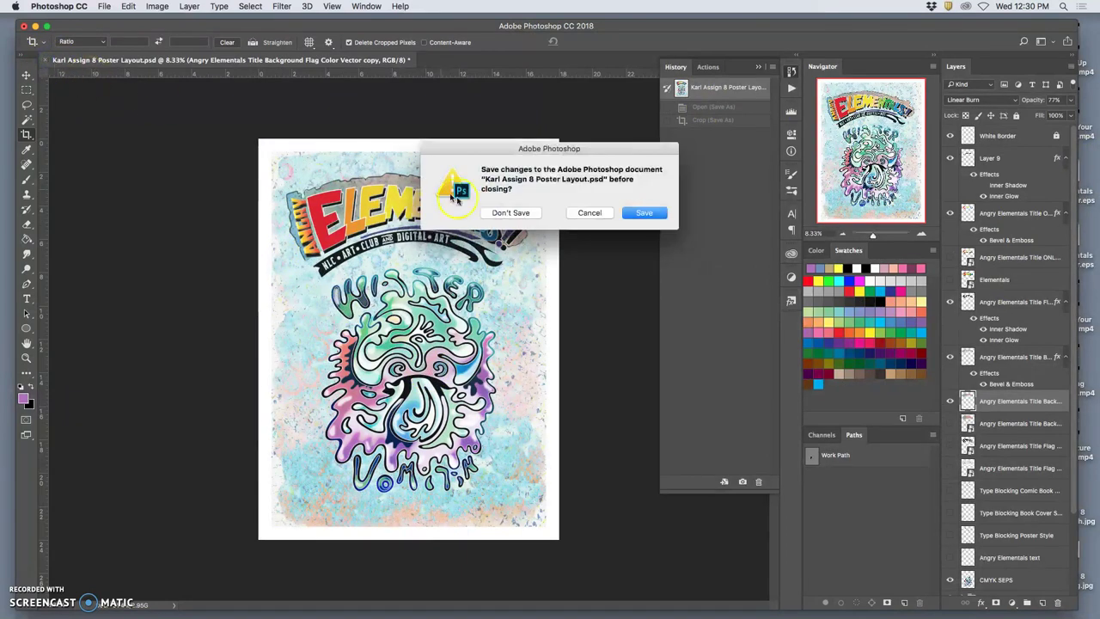
left_click(510, 212)
Close Photoshop and group the poster, sketch and black flag JPEGs and title EPS on the desktop
left_click(23, 26)
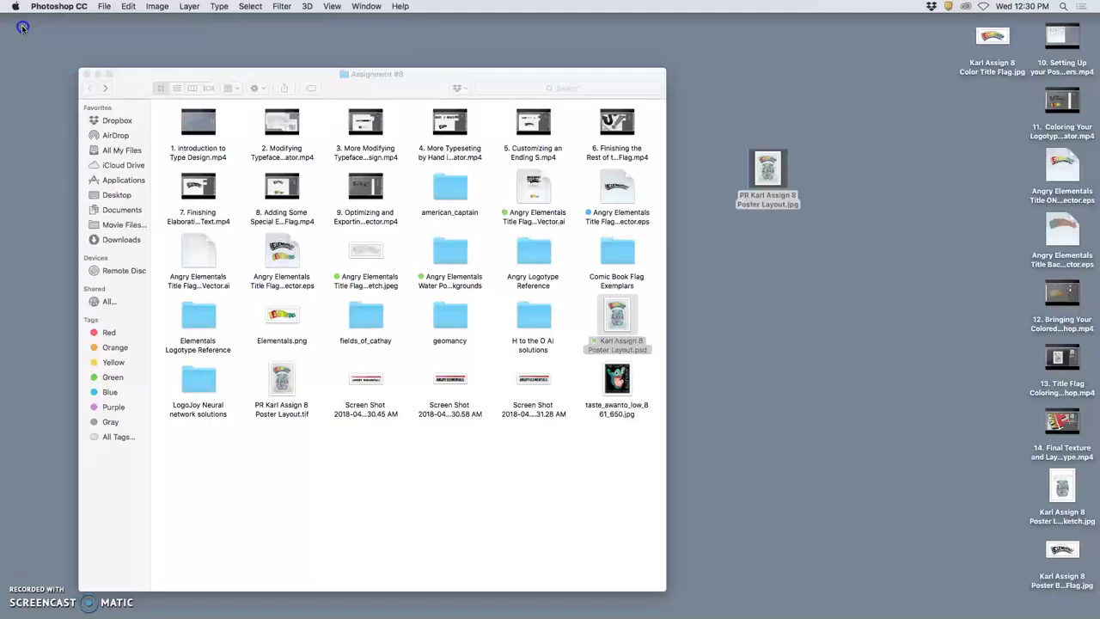
left_click(859, 371)
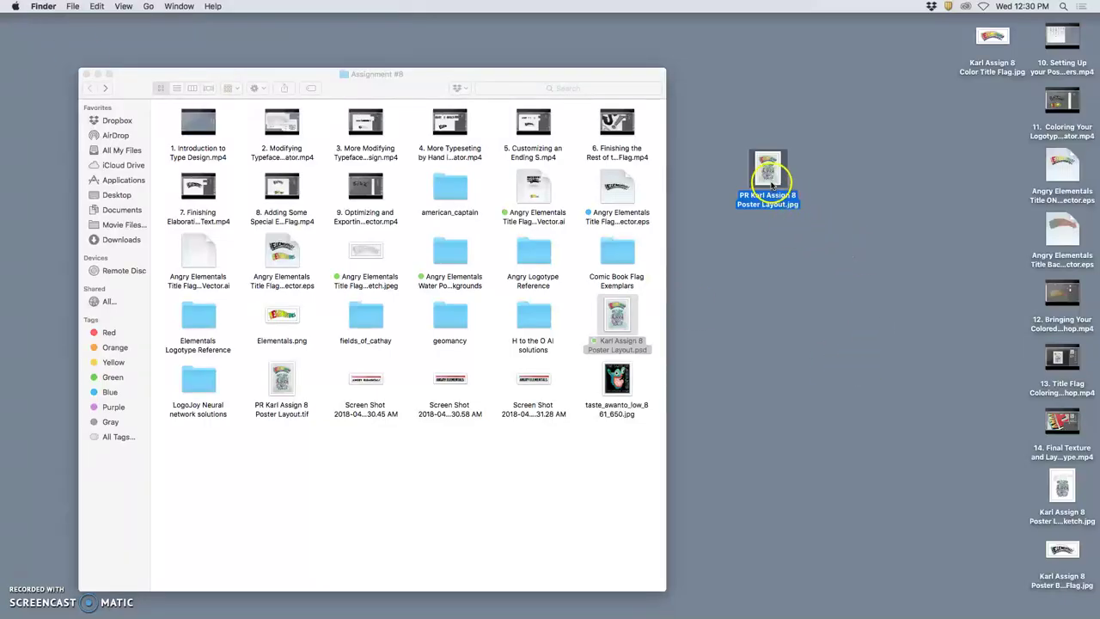
left_click_drag(771, 179, 799, 360)
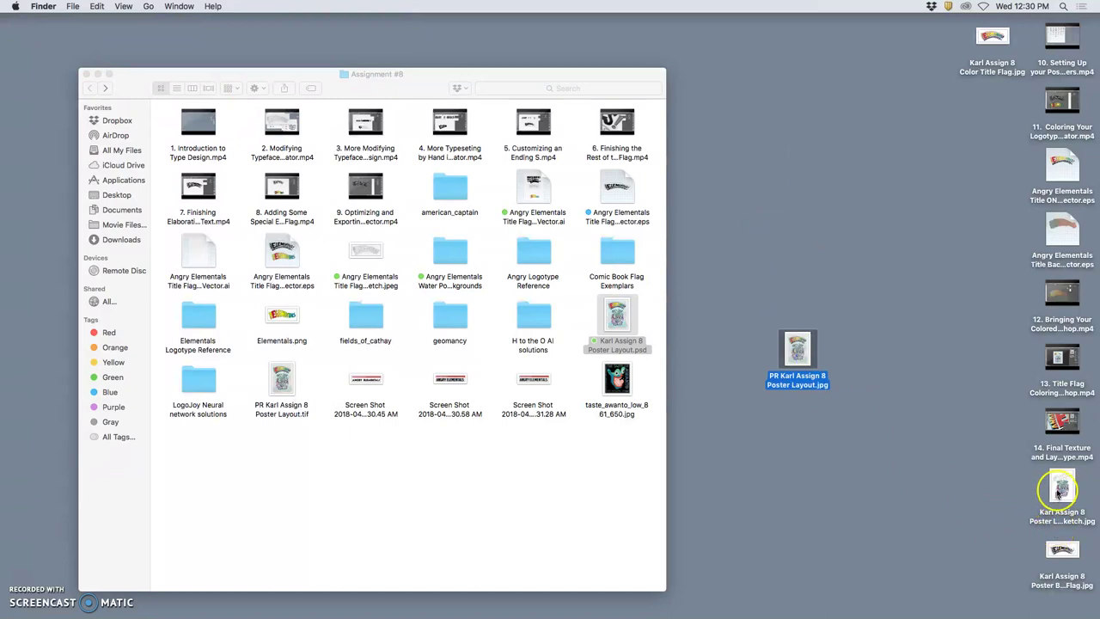
mouse_move(1062, 490)
left_mouse_down()
mouse_move(857, 259)
mouse_move(805, 129)
left_mouse_up()
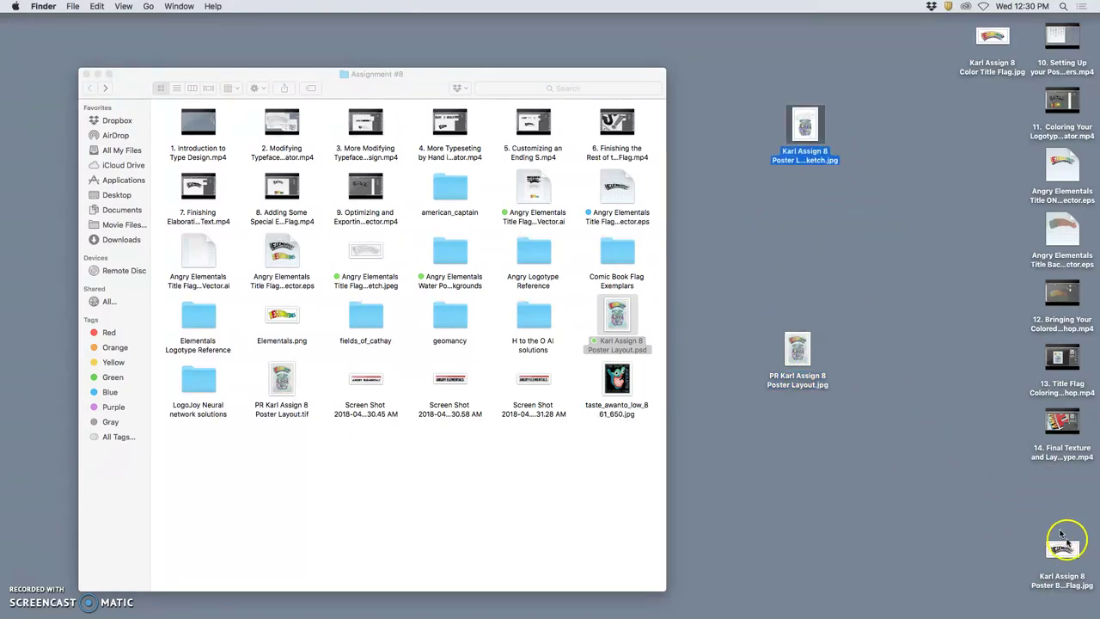
left_click_drag(1068, 552, 793, 219)
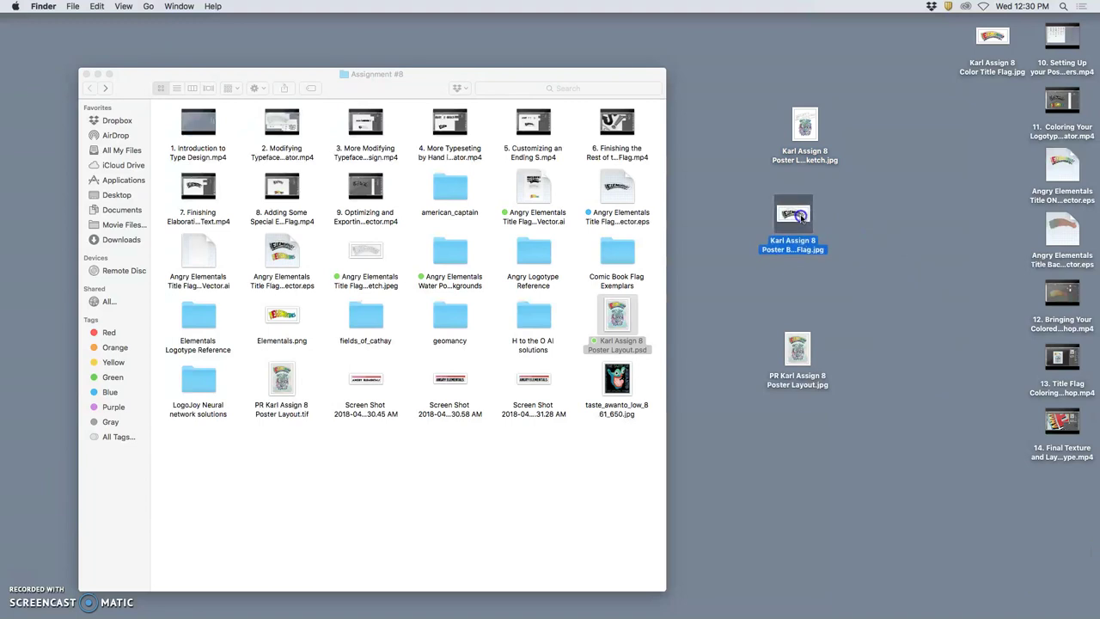
left_click_drag(1063, 168, 800, 284)
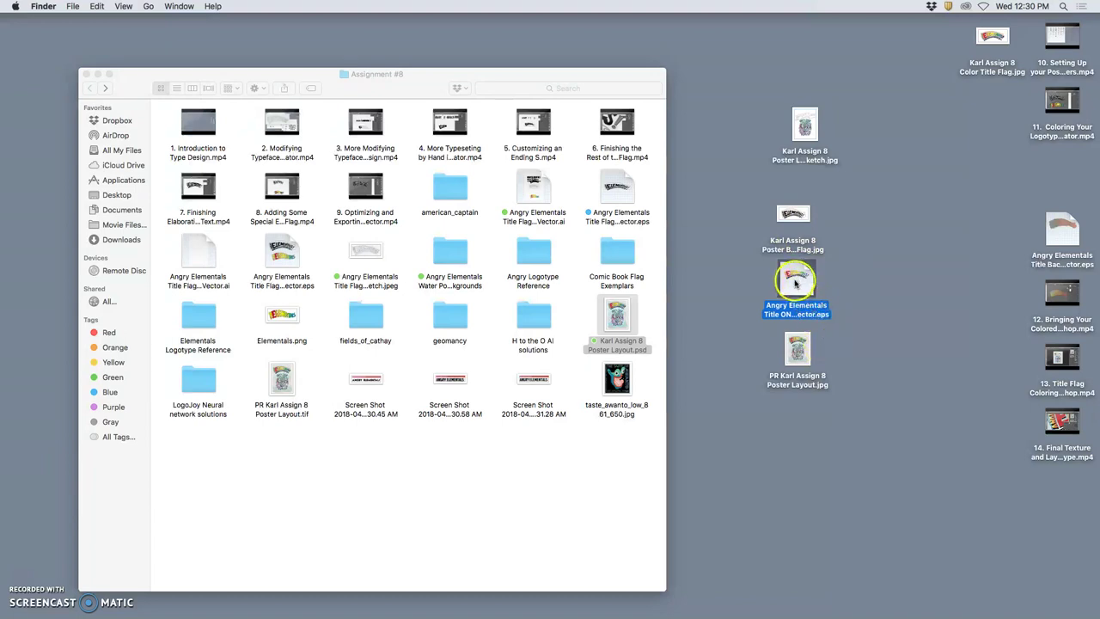
left_click(811, 120)
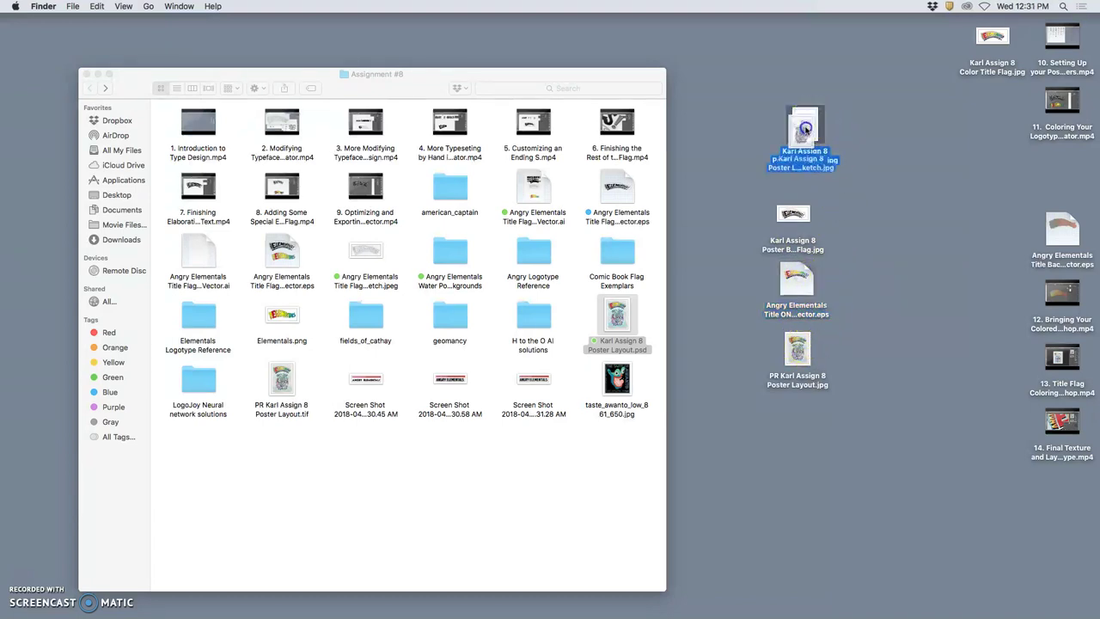
Open the poster sketch, then move Title Flag Sketch.jpeg to the desktop and open it
double_click(806, 135)
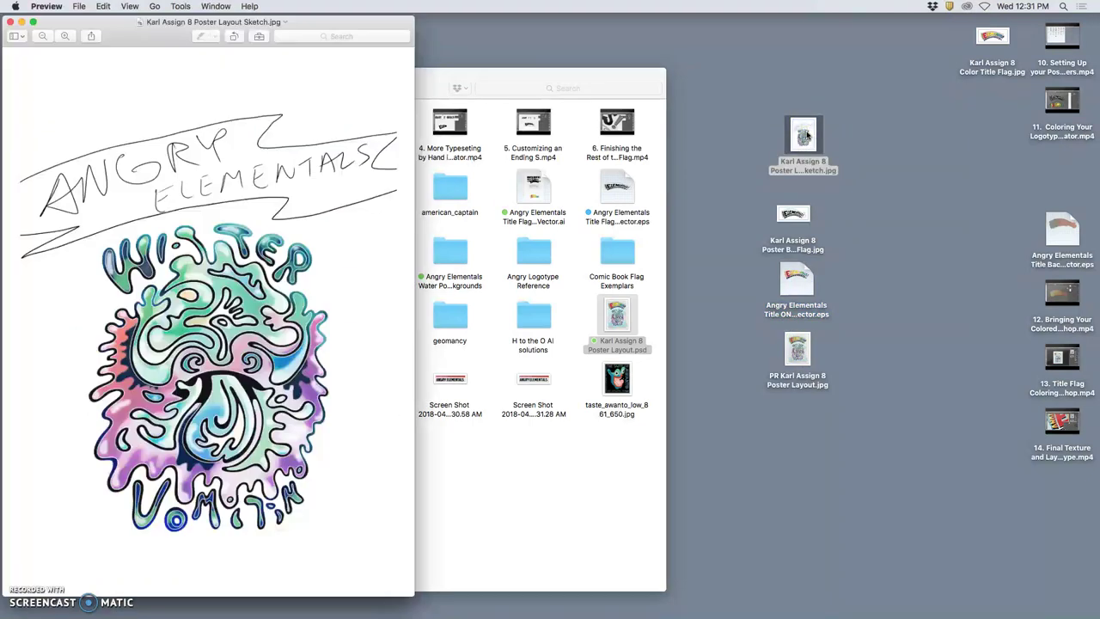
left_click(465, 241)
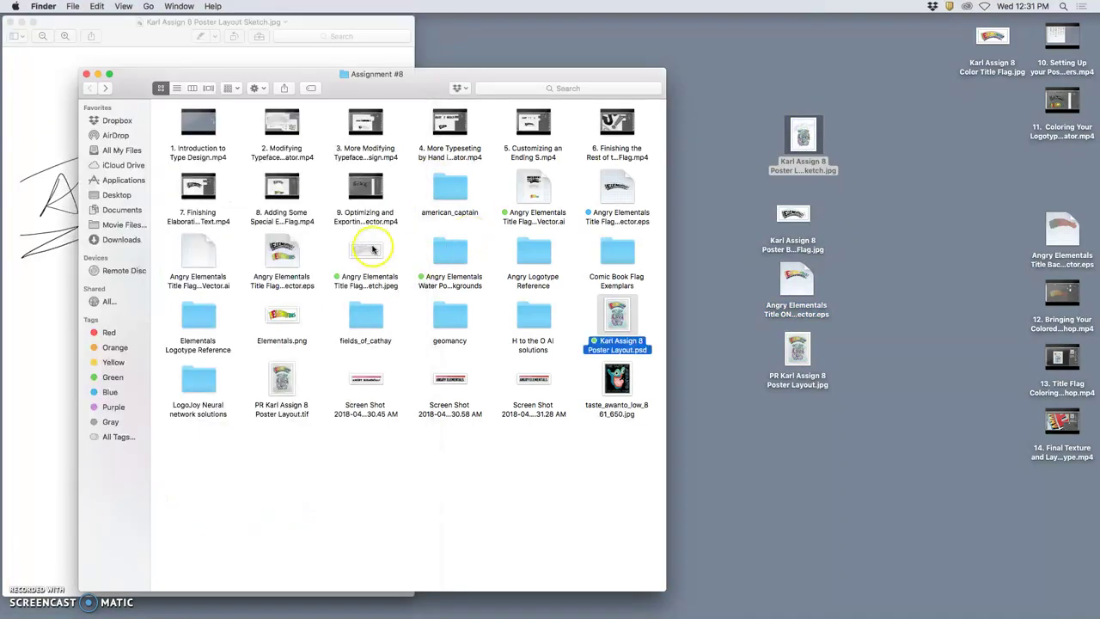
mouse_move(366, 258)
left_mouse_down()
mouse_move(749, 160)
mouse_move(763, 98)
left_mouse_up()
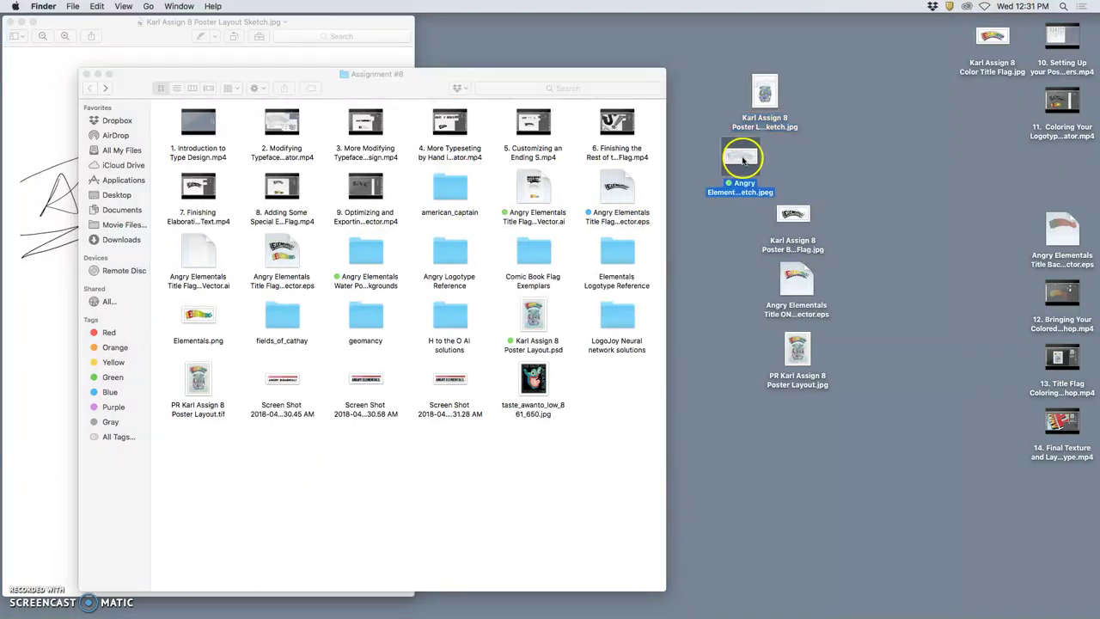
left_click_drag(741, 157, 789, 156)
double_click(788, 157)
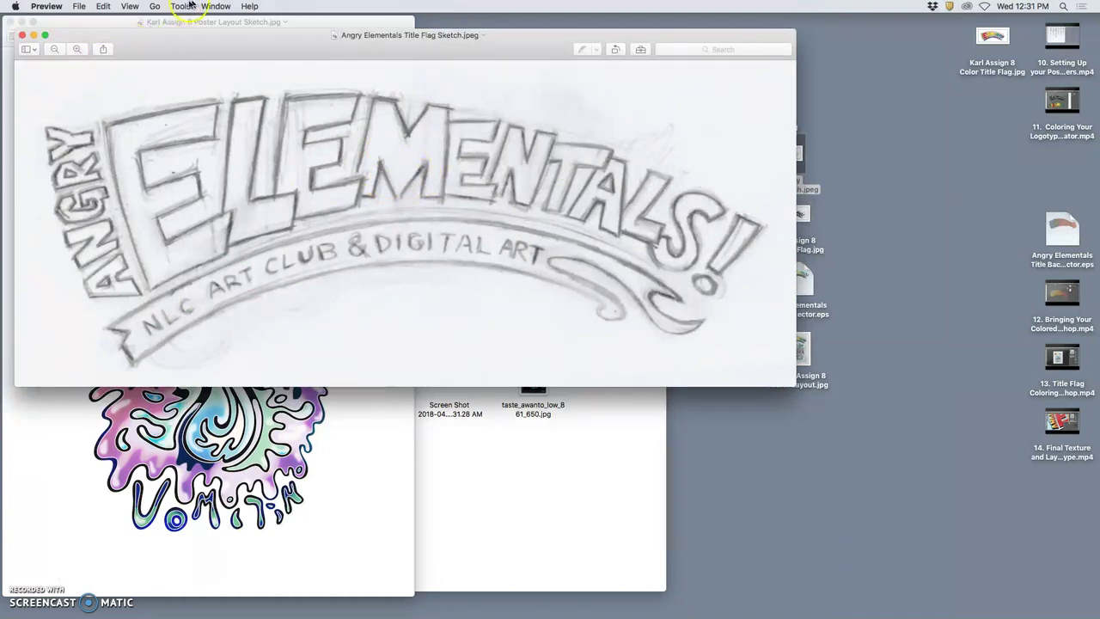
Increase Sharpness and apply Auto Levels to the title flag sketch, then close both sketches
left_click(182, 6)
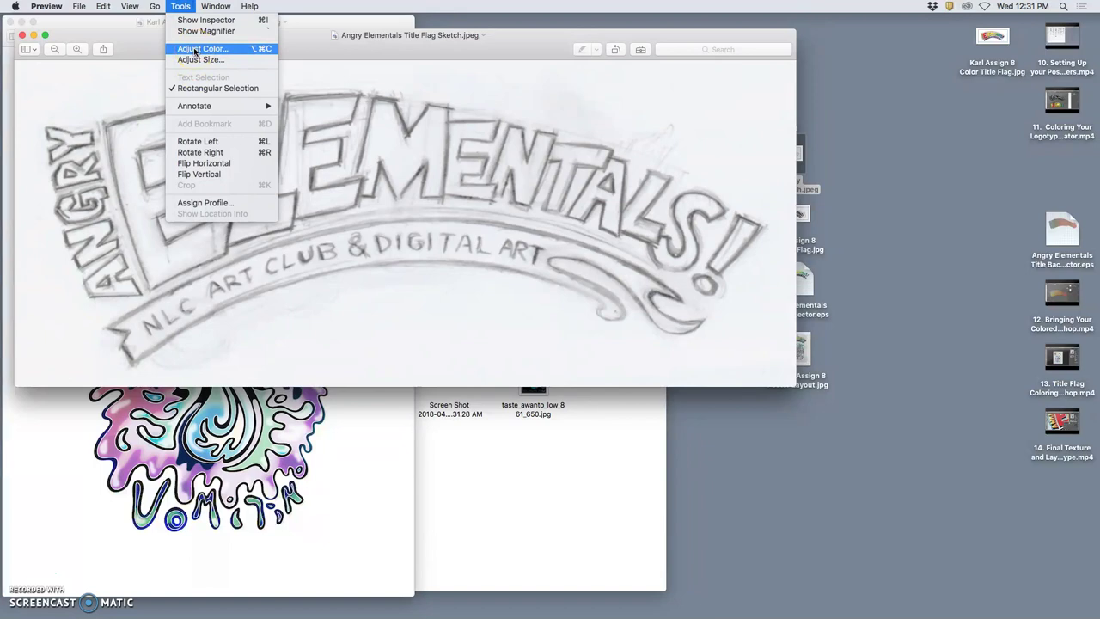
left_click(193, 50)
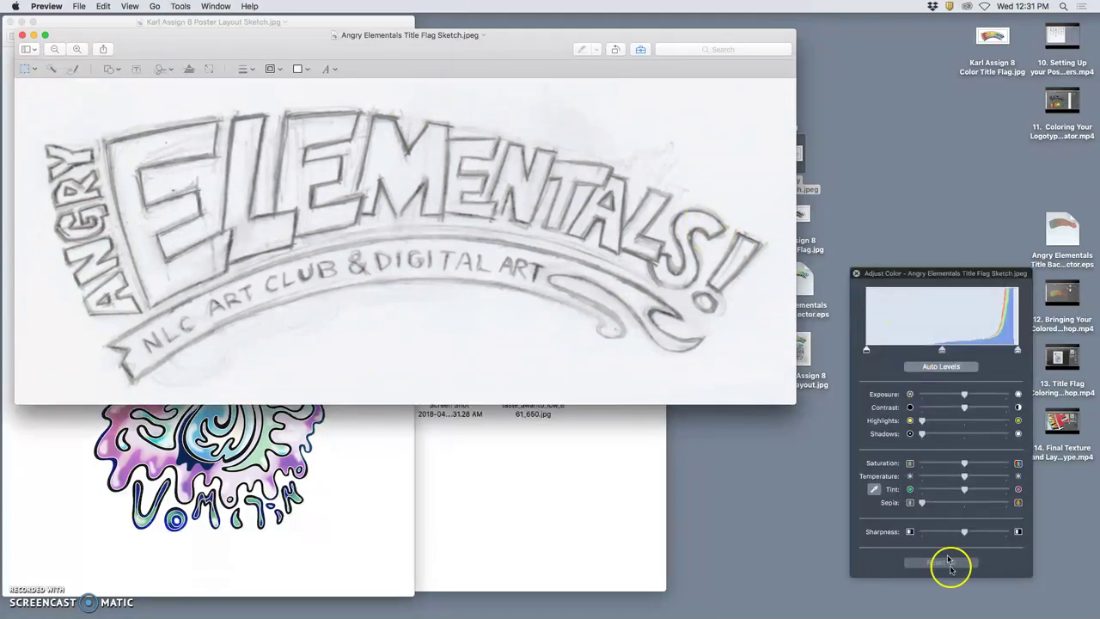
left_click(998, 533)
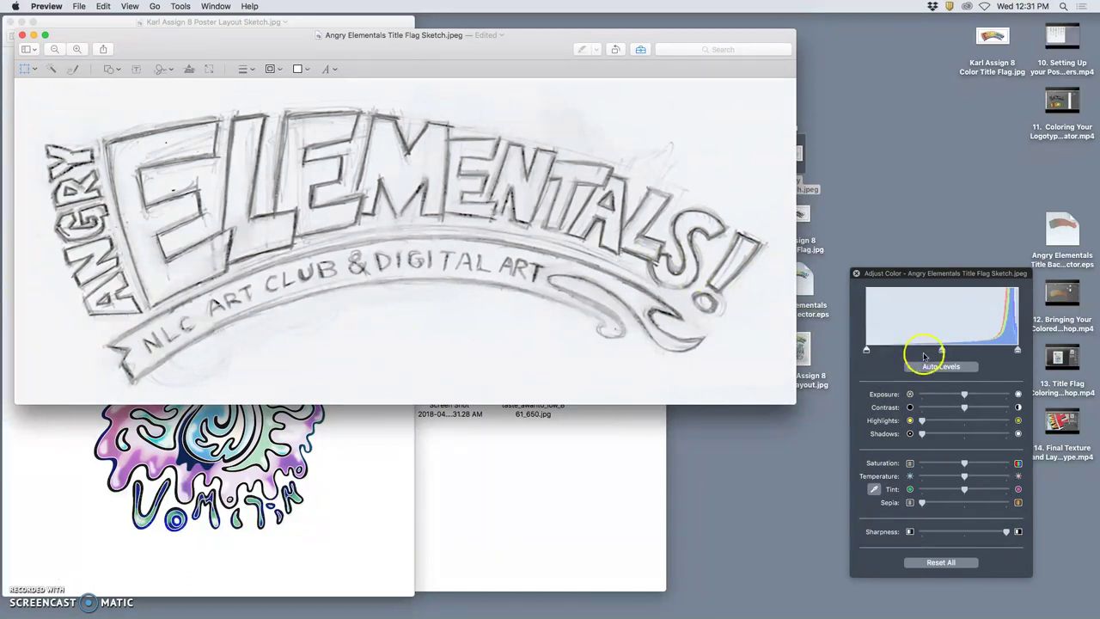
left_click(932, 367)
left_click(24, 36)
left_click(15, 24)
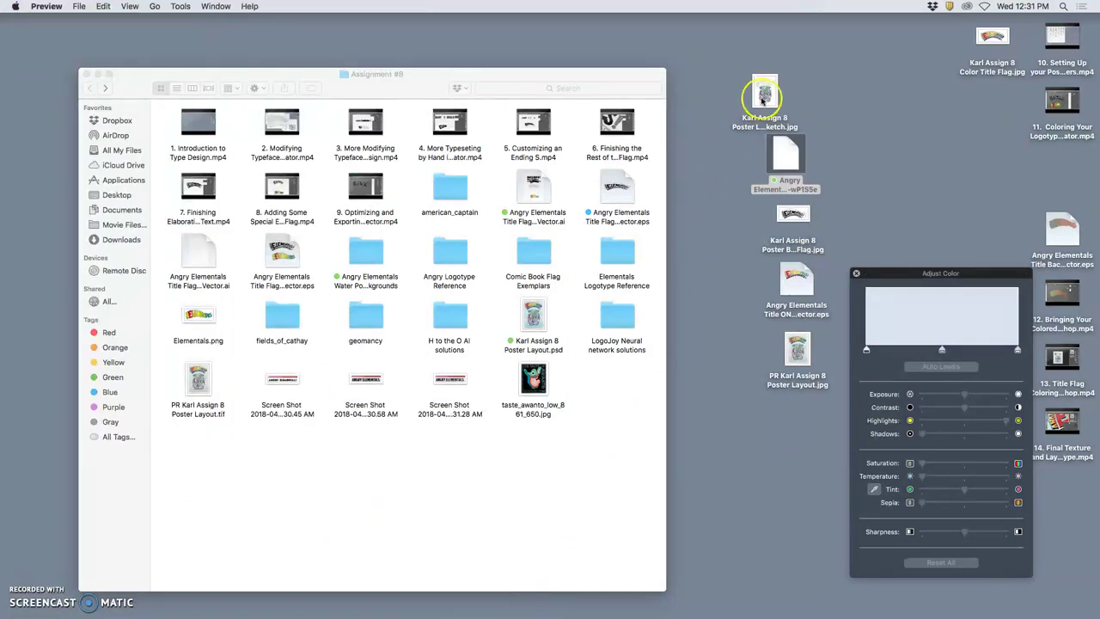
Reposition the poster layout sketch and title flag sketch icons among the desktop files
left_click_drag(765, 93, 716, 73)
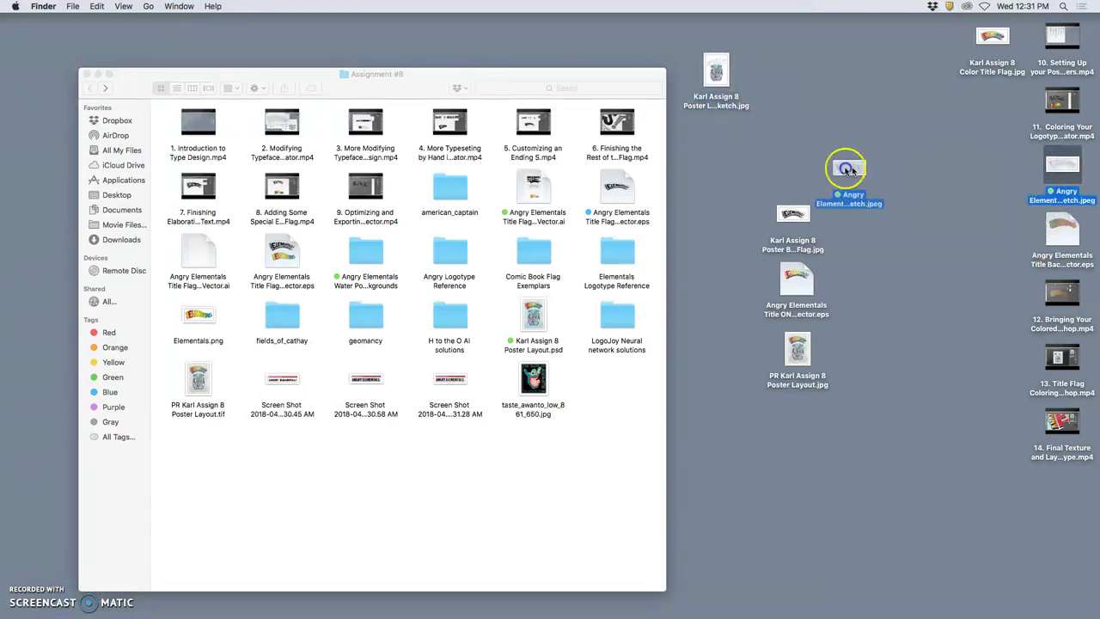
left_click_drag(841, 168, 800, 163)
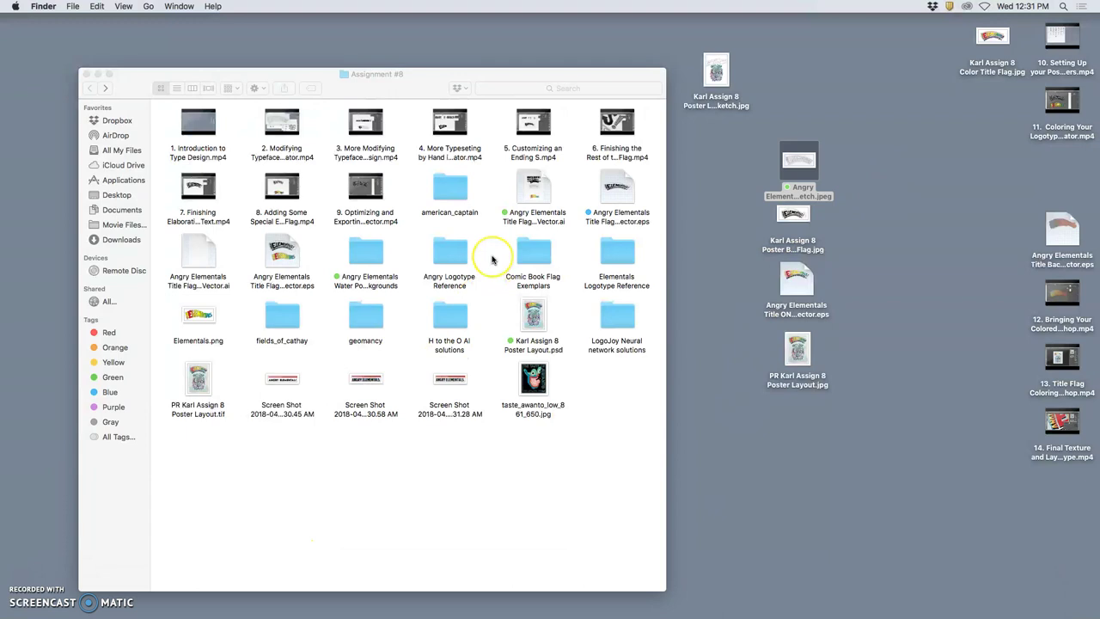
Open Photobucket and browse DIGITAL ART 1 > Digital I Assignments > Assignment 8 > Instructor Demonstrations
key("super+Tab")
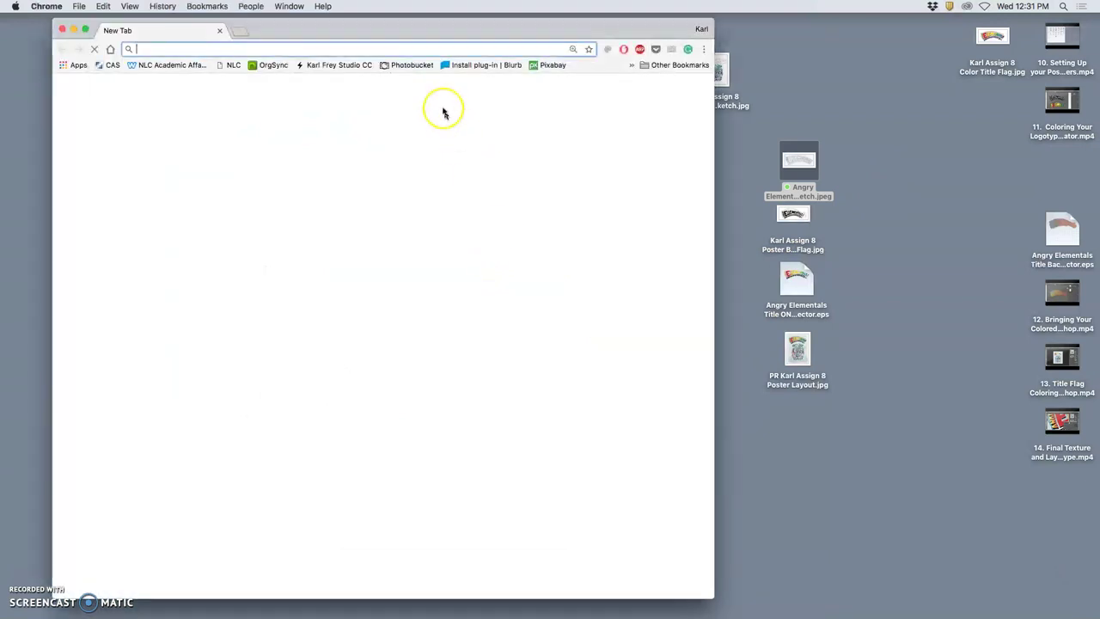
left_click(413, 65)
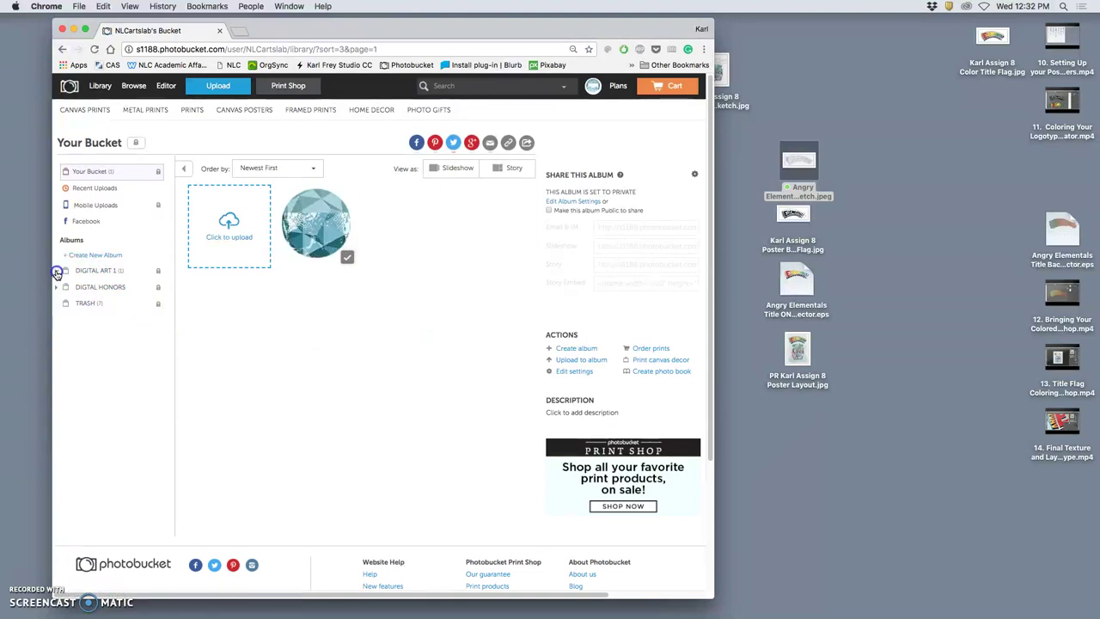
left_click(56, 270)
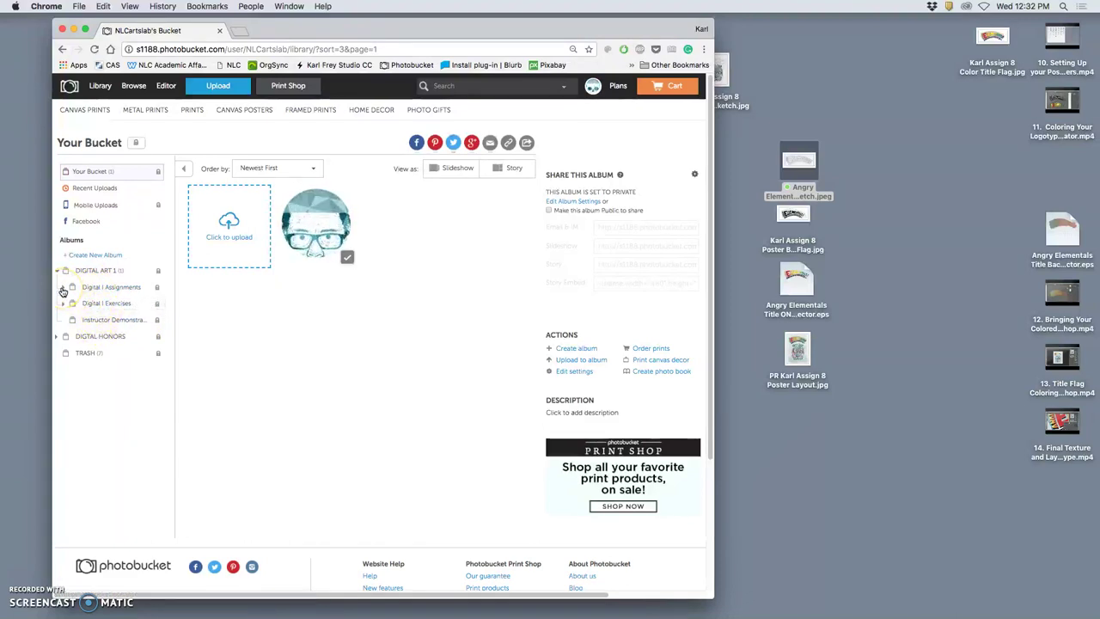
left_click(62, 287)
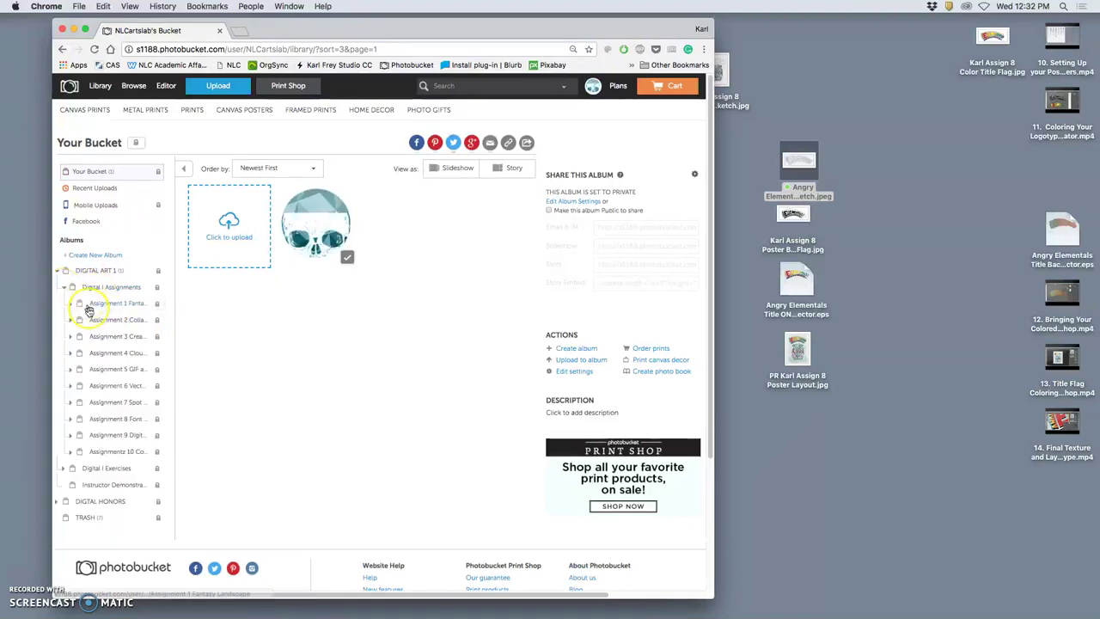
left_click(136, 421)
scroll(123, 439, "down", 3)
left_click(123, 438)
left_click(123, 356)
Drag the four selected desktop files into the album, then view its second page
mouse_move(846, 157)
left_mouse_down()
mouse_move(785, 363)
mouse_move(791, 348)
left_mouse_up()
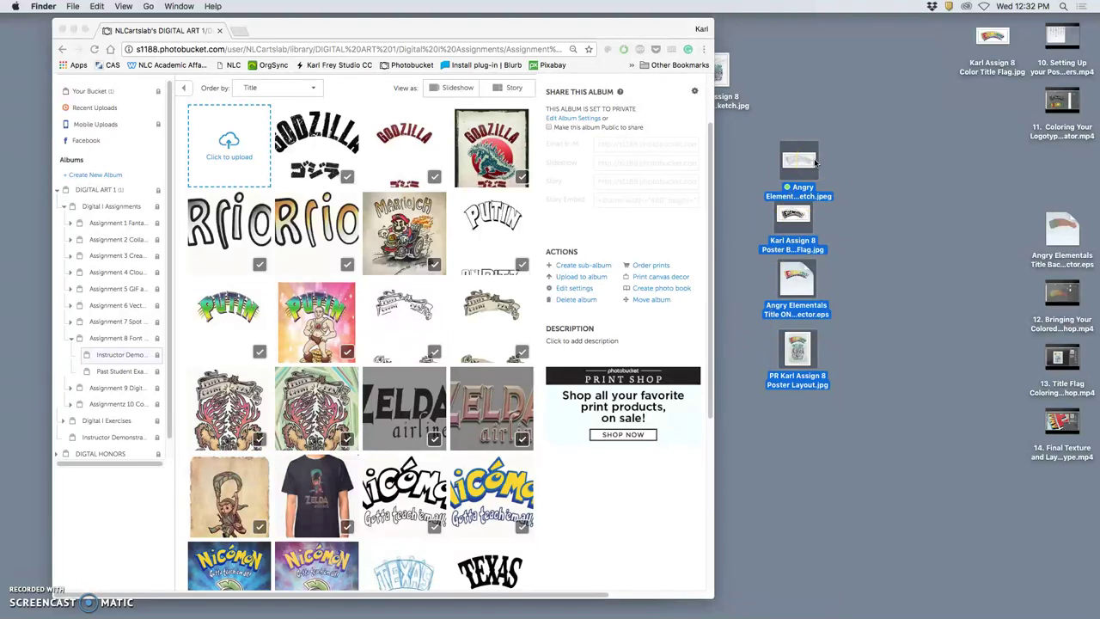
scroll(499, 396, "down", 1)
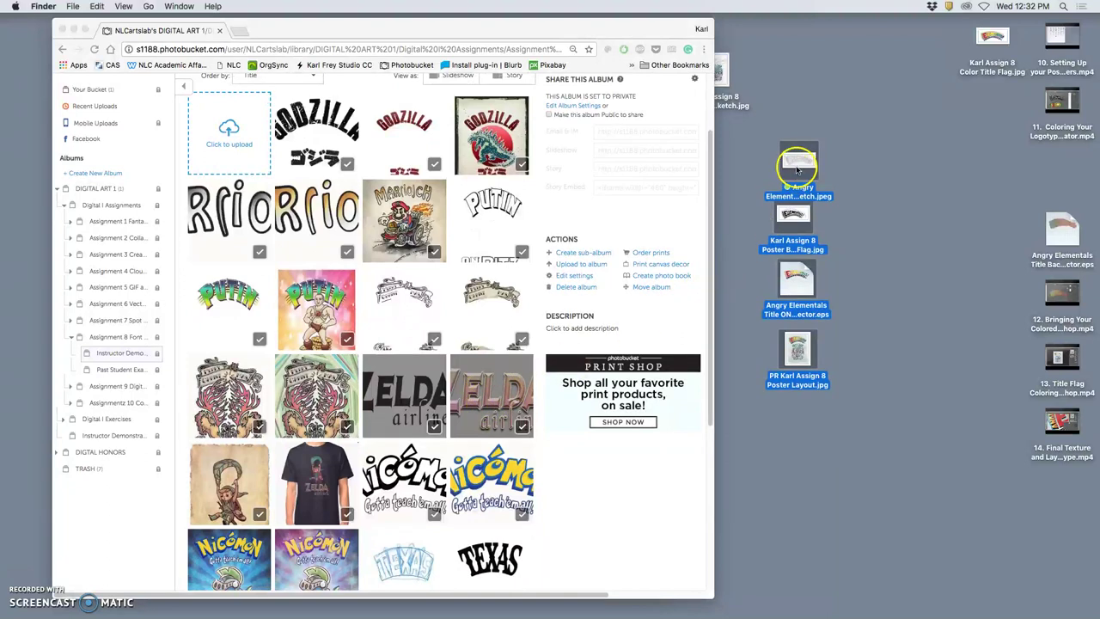
left_click_drag(798, 168, 242, 126)
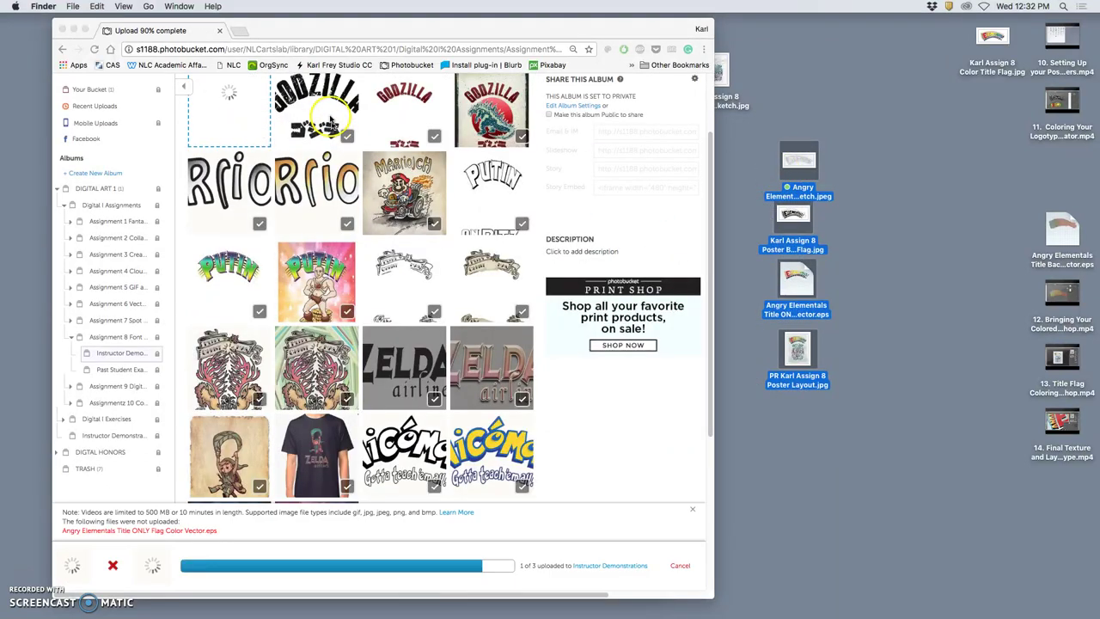
scroll(343, 129, "up", 1)
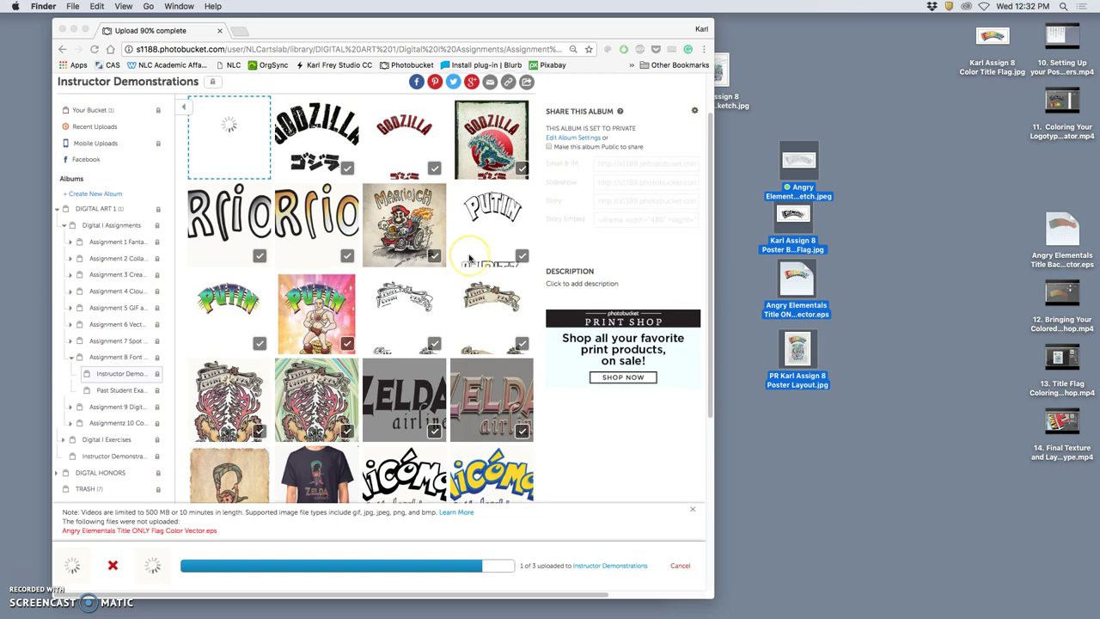
scroll(470, 258, "down", 1)
scroll(470, 258, "down", 3)
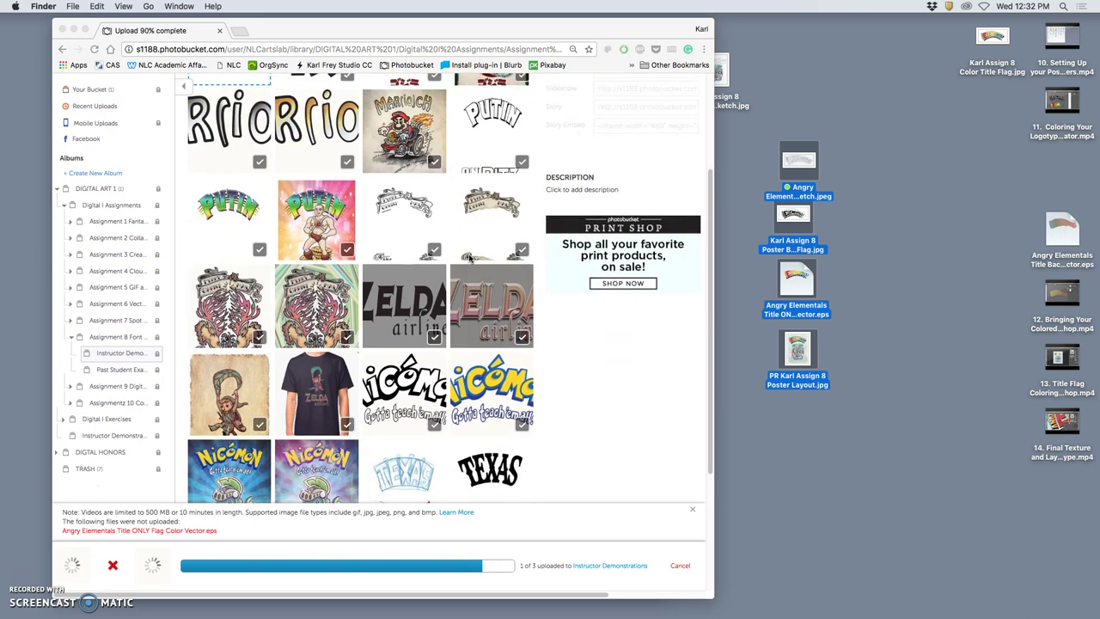
scroll(470, 257, "down", 2)
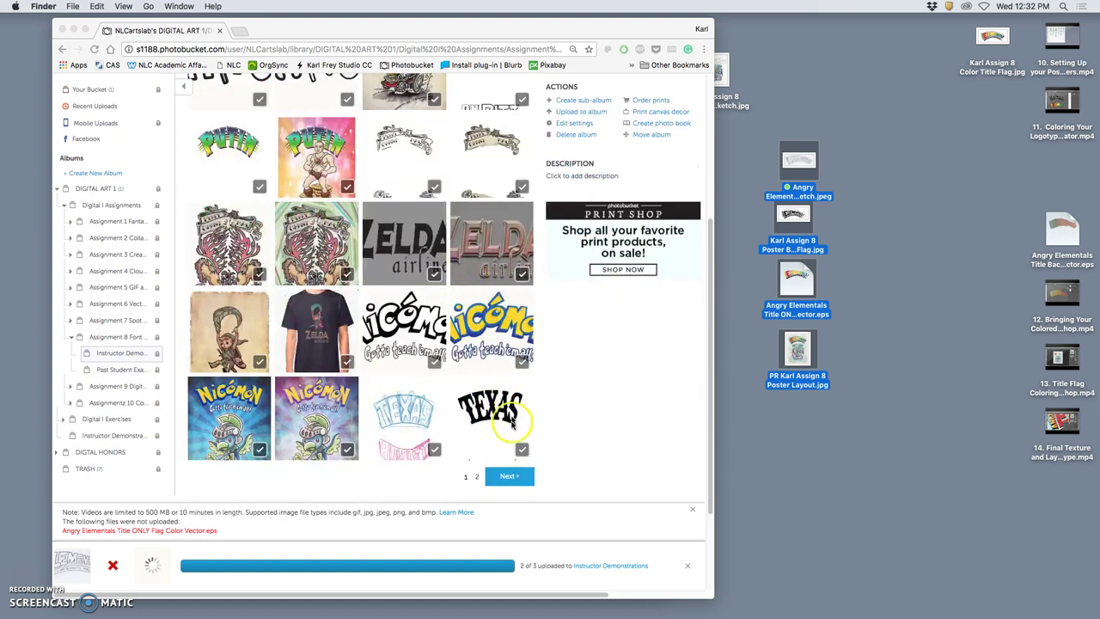
left_click(477, 477)
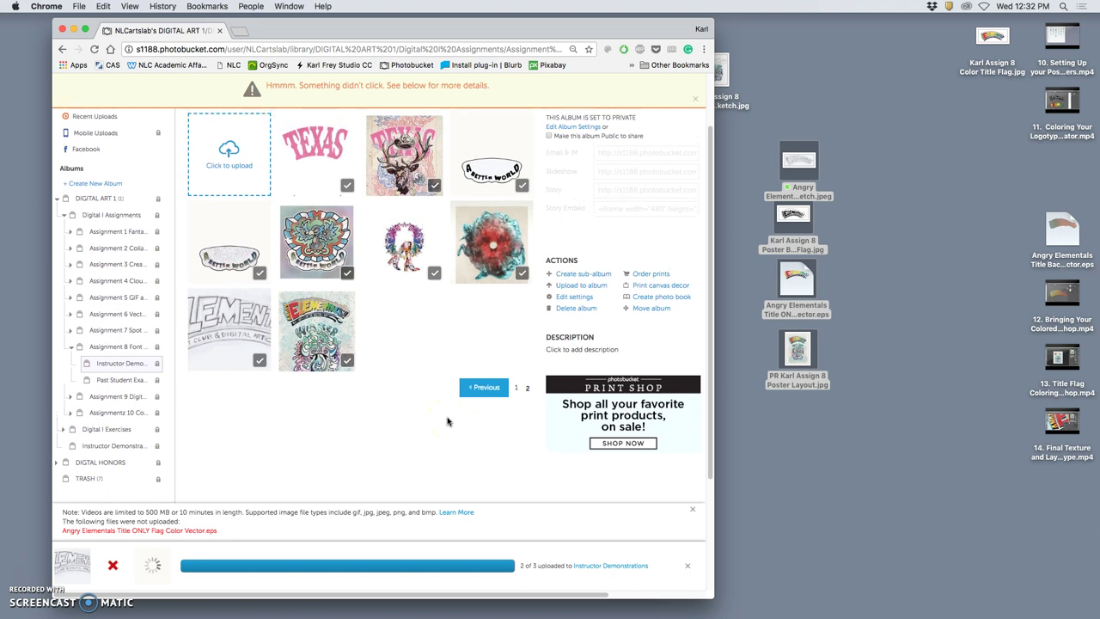
left_click(874, 277)
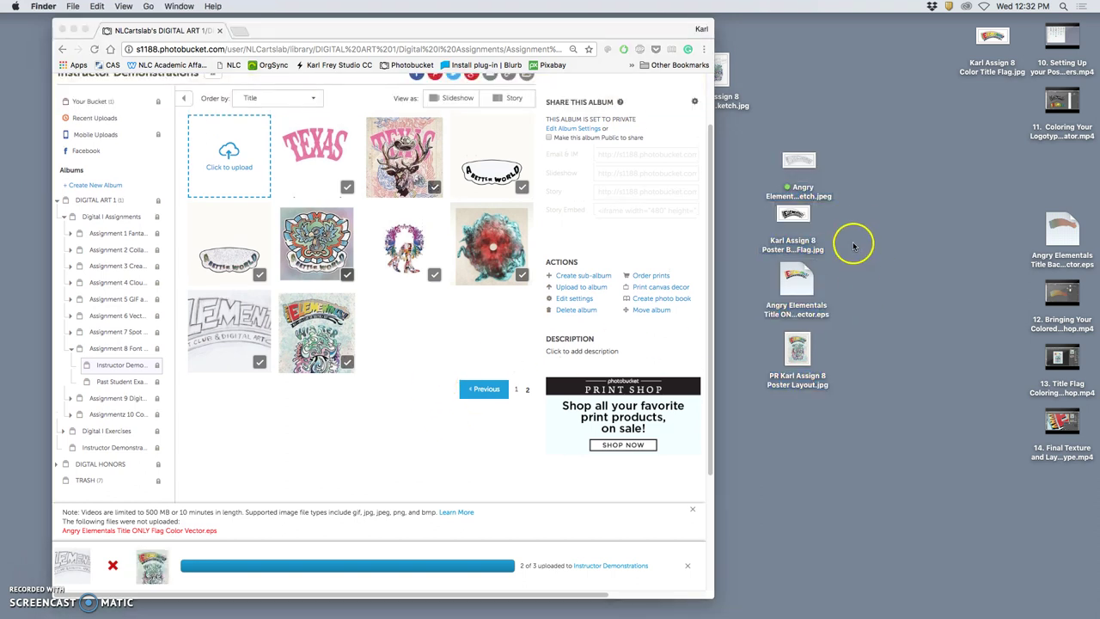
Set the EPS aside and drag the black and colour title flag JPEGs into the album
left_click_drag(845, 222, 774, 292)
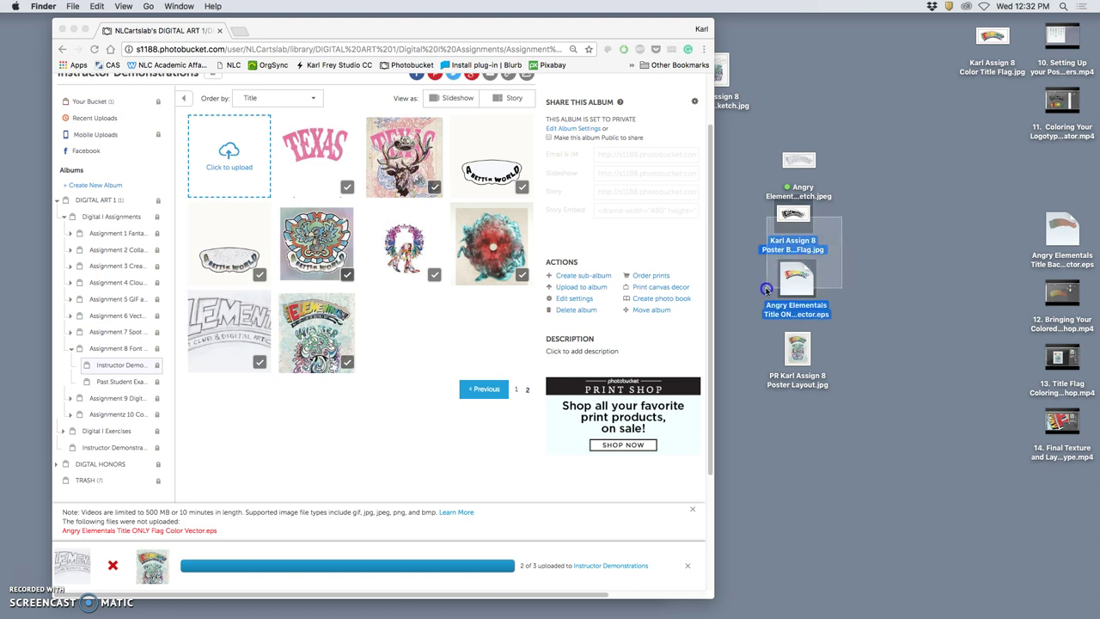
left_click(691, 569)
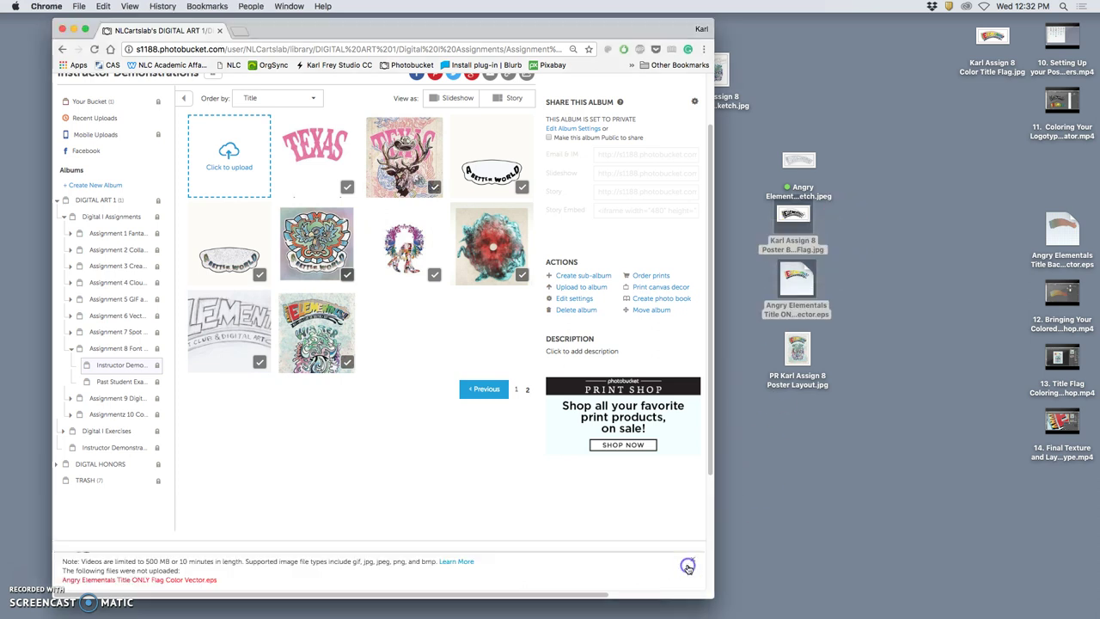
left_click(840, 218)
left_click_drag(840, 217, 776, 273)
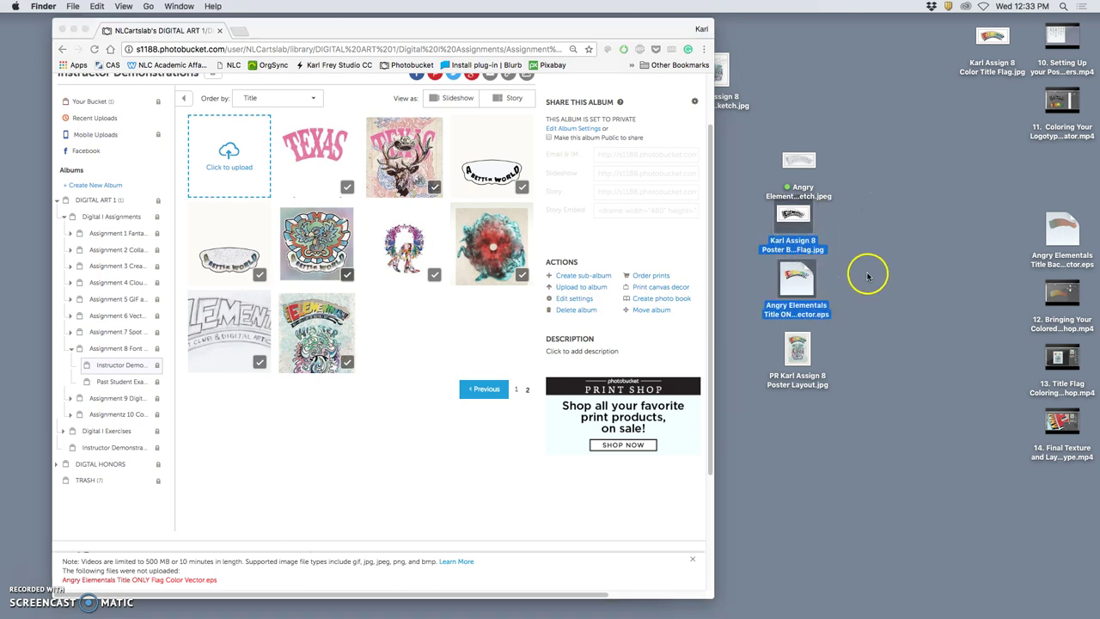
left_click(802, 280)
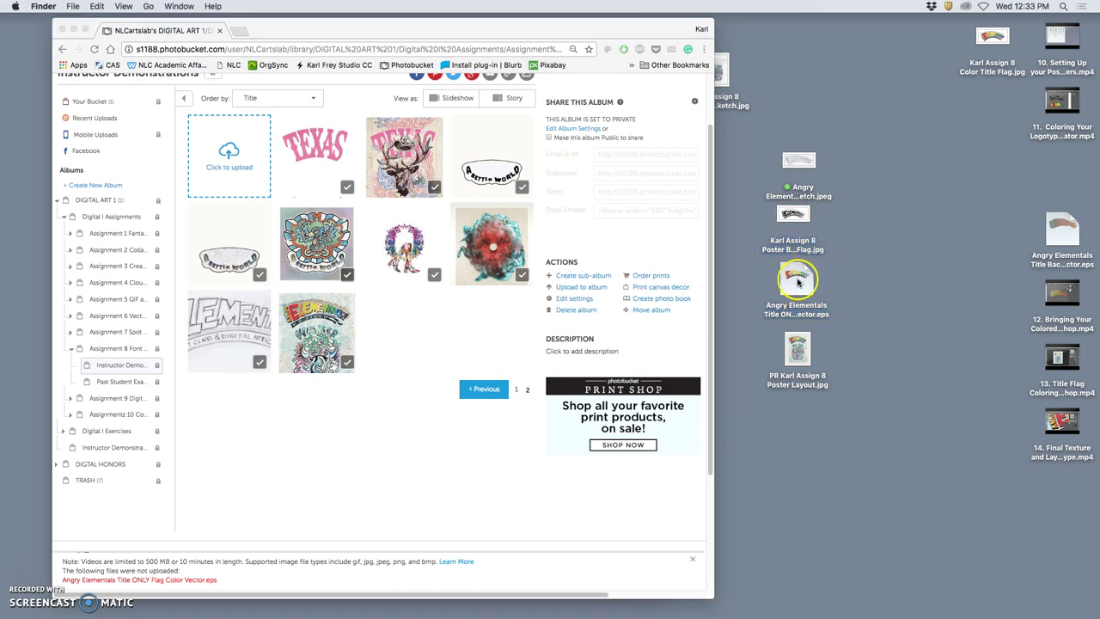
left_click_drag(797, 279, 991, 172)
left_click_drag(993, 42, 804, 268)
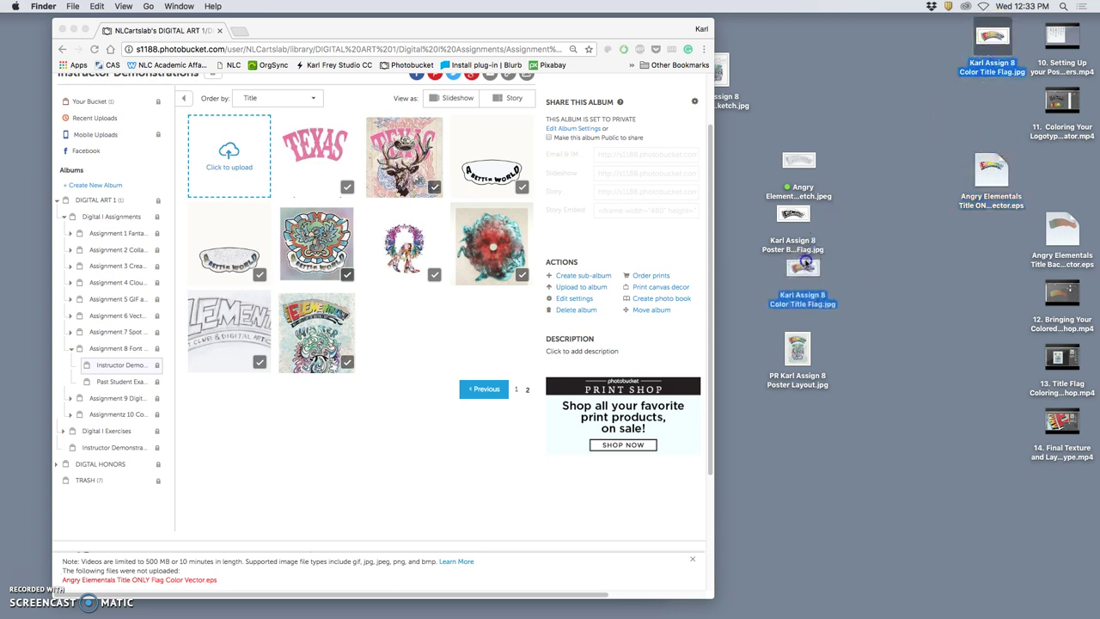
left_click(793, 215, "super")
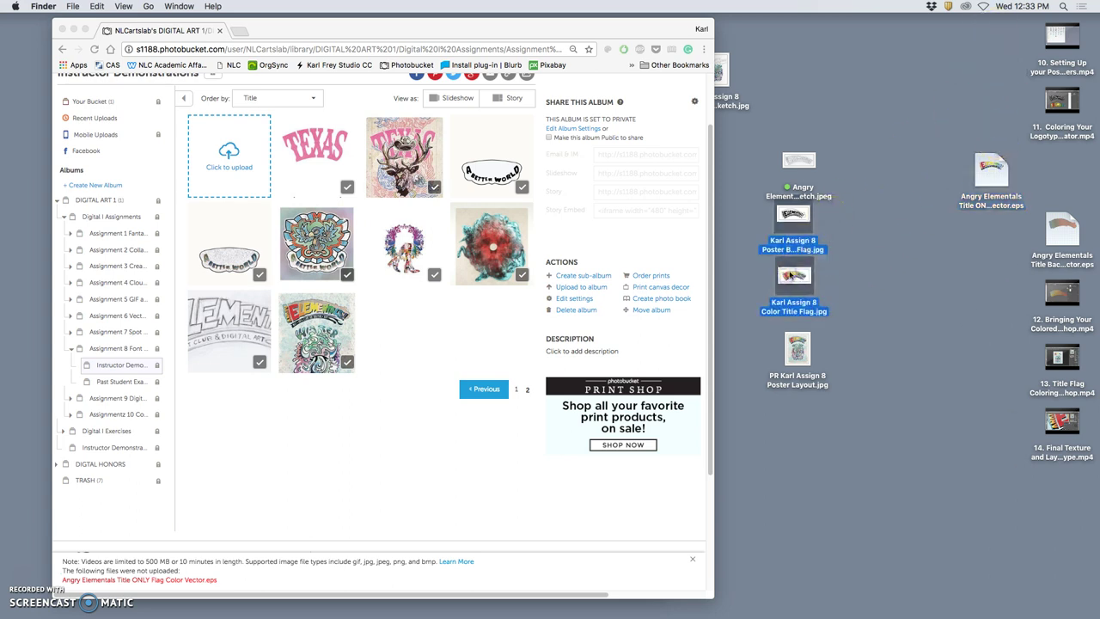
left_click_drag(798, 277, 421, 330)
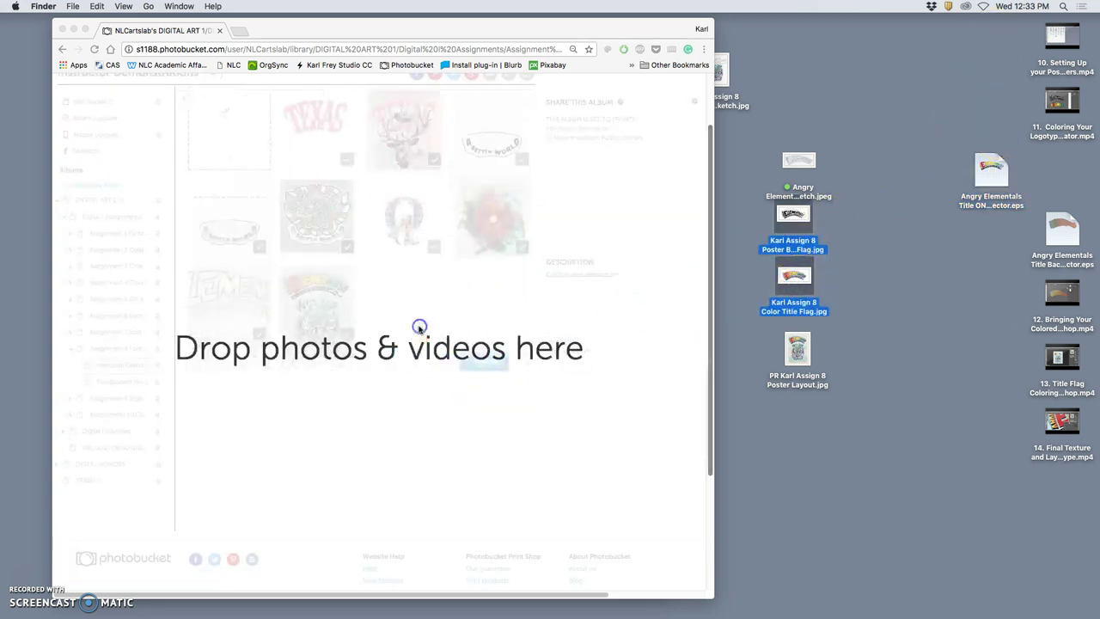